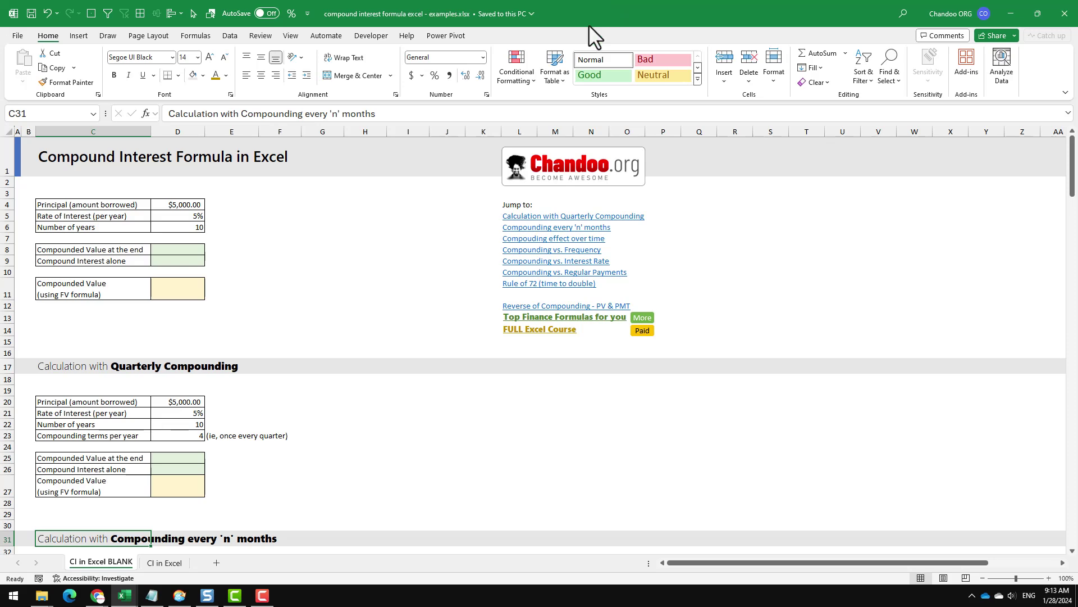
Look over the principal, interest rate, years and compounded value cells.
drag(185, 206, 195, 239)
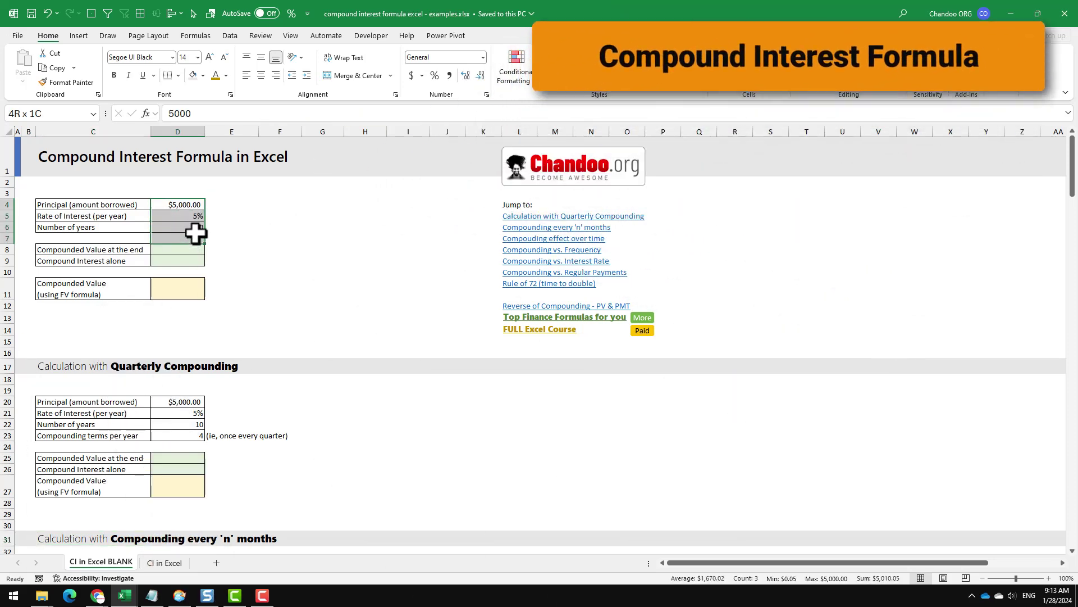
scroll(238, 284, down, 3)
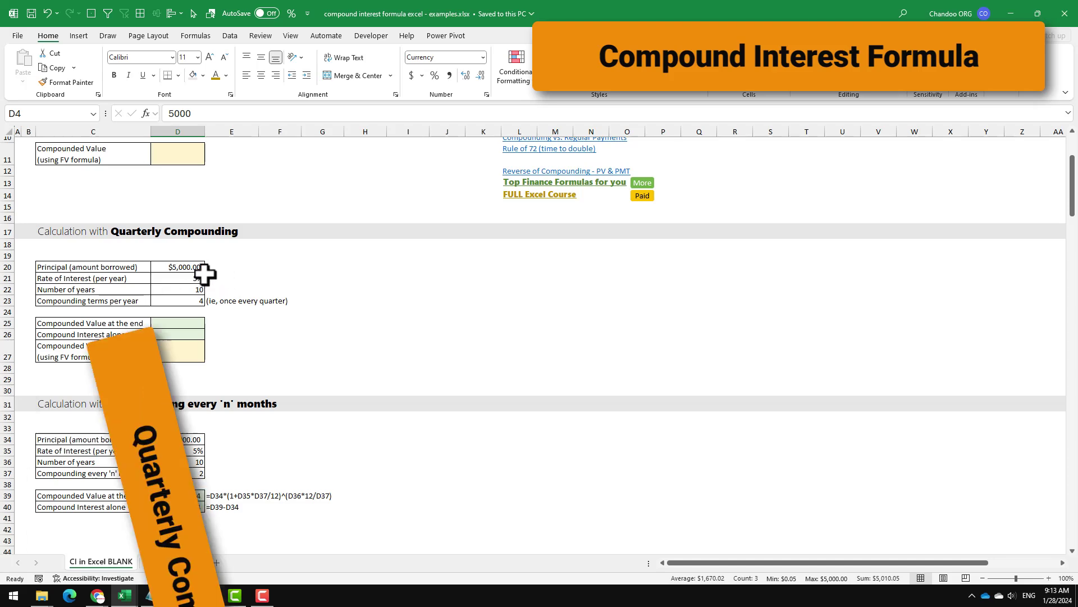
scroll(198, 366, down, 2)
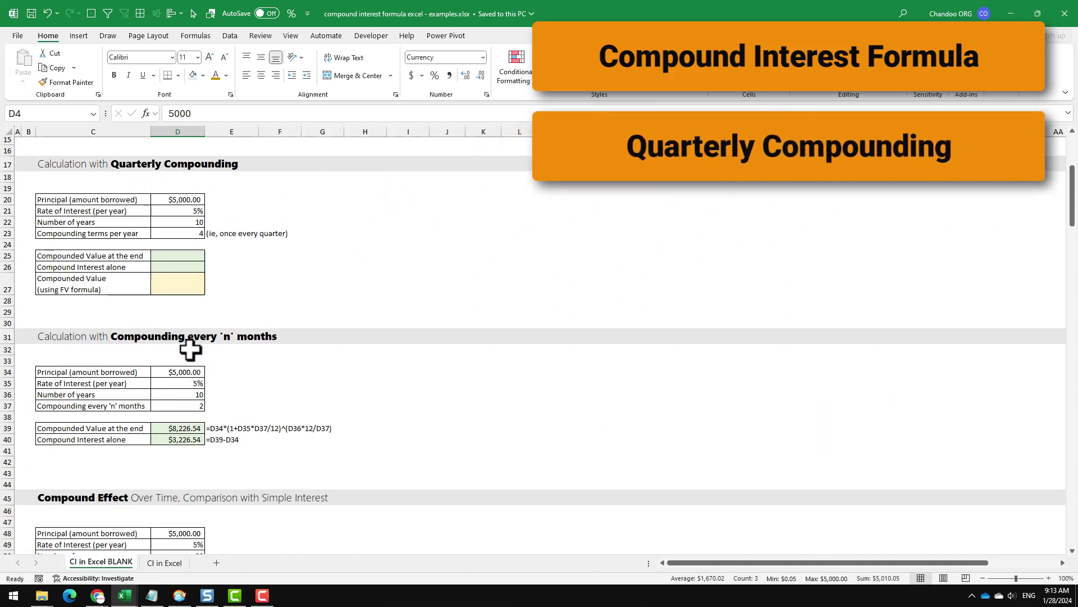
scroll(190, 349, down, 6)
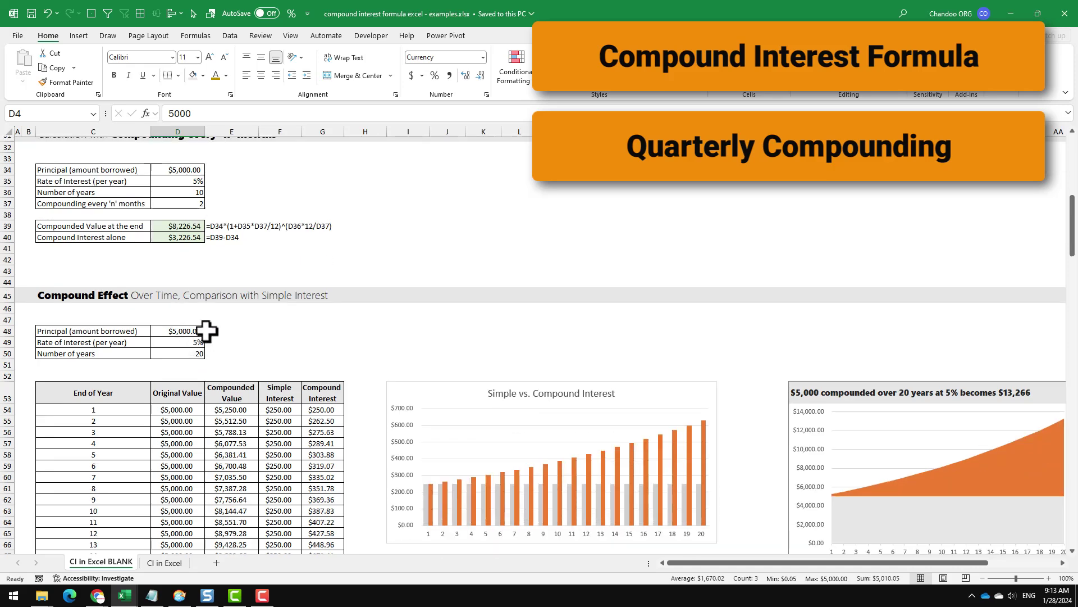
scroll(206, 331, down, 2)
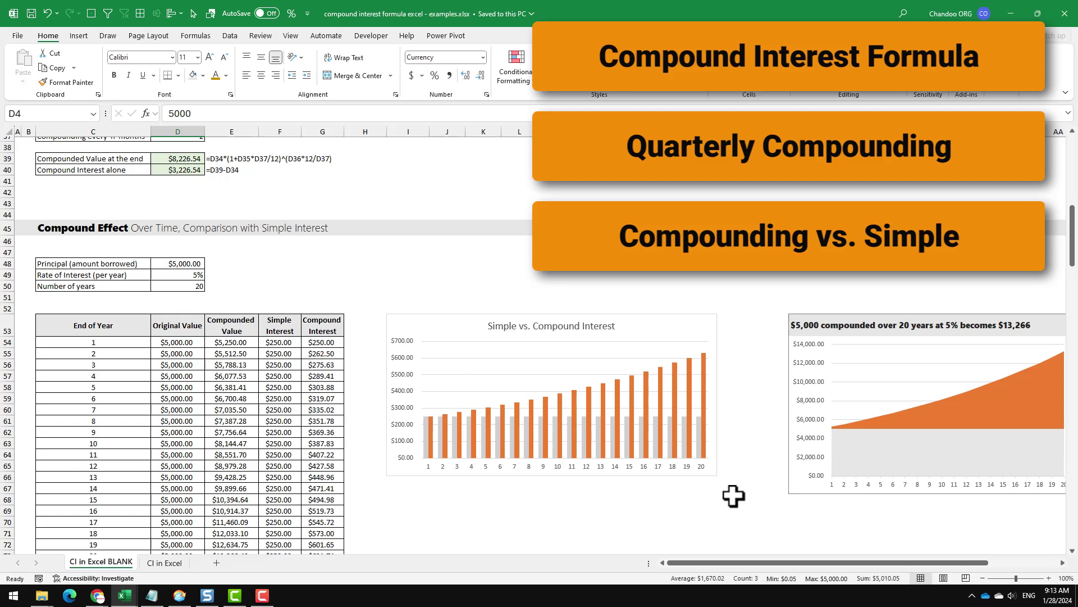
scroll(642, 461, down, 20)
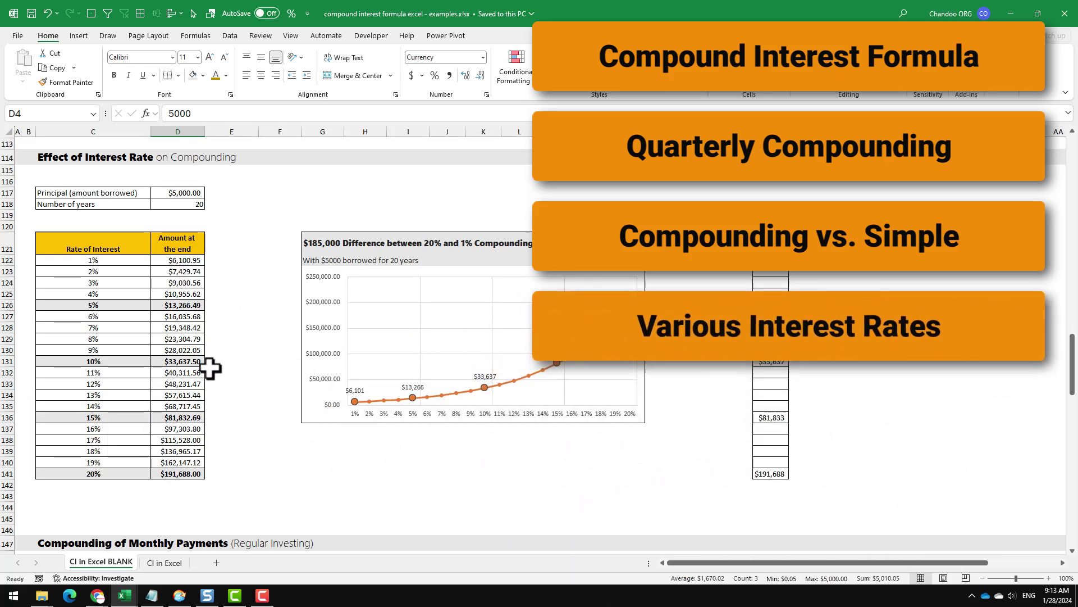
scroll(211, 368, down, 10)
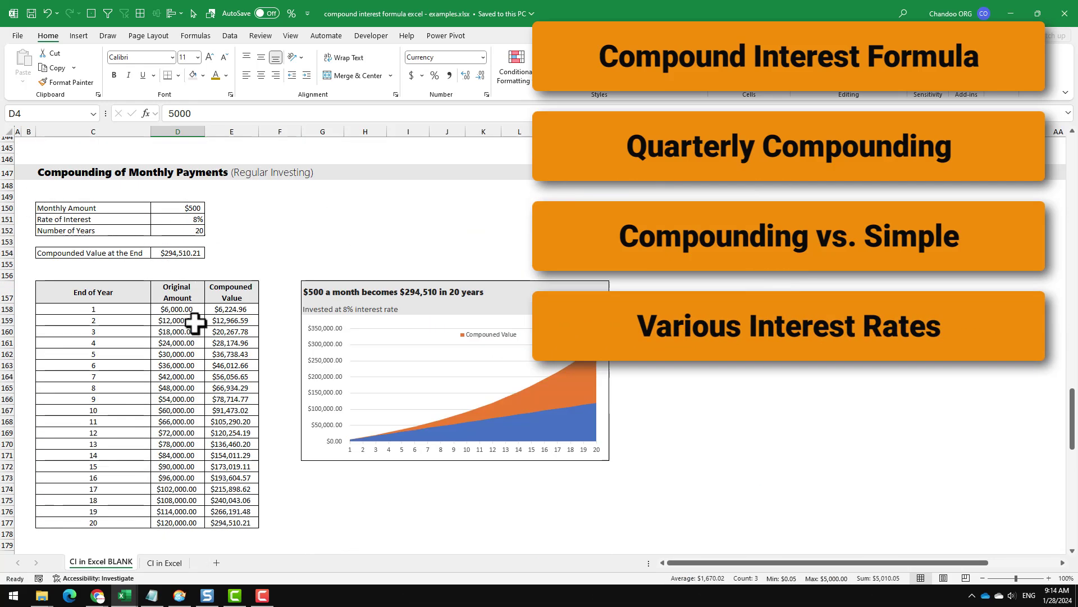
scroll(297, 279, down, 20)
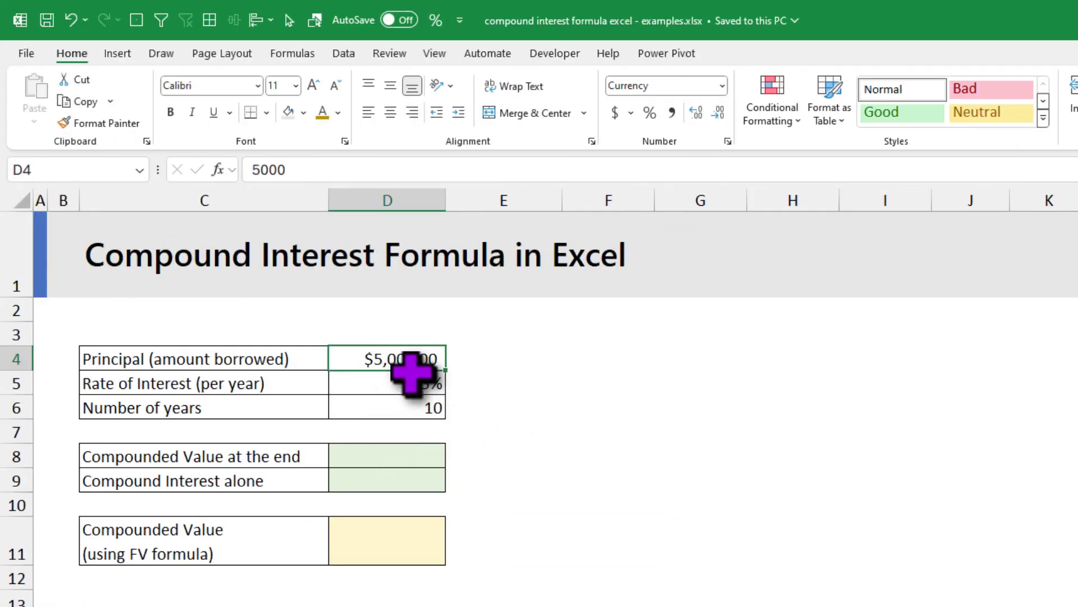
click(405, 385)
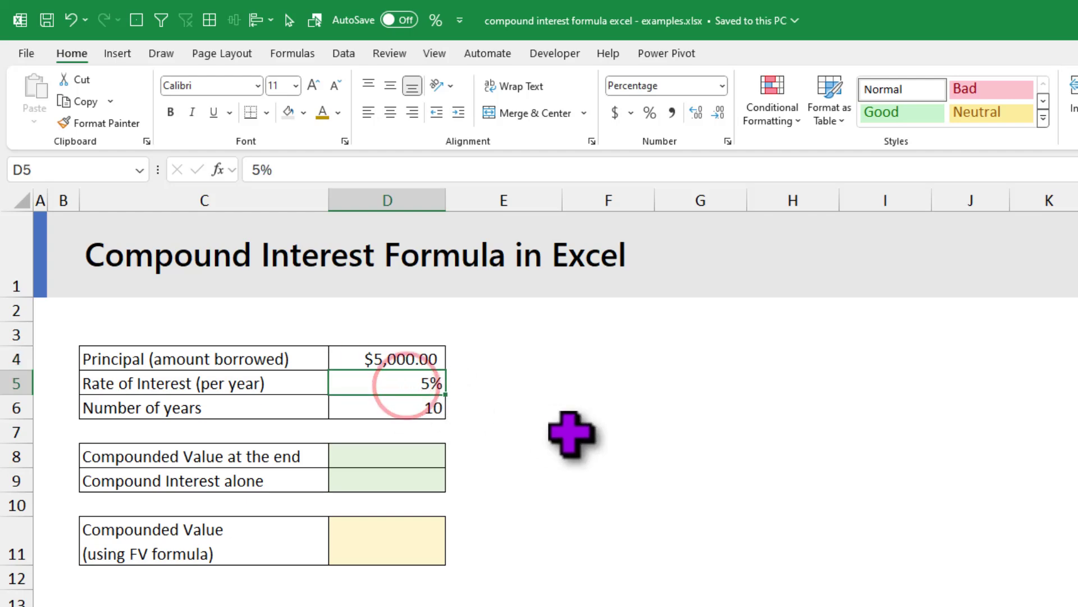
click(409, 408)
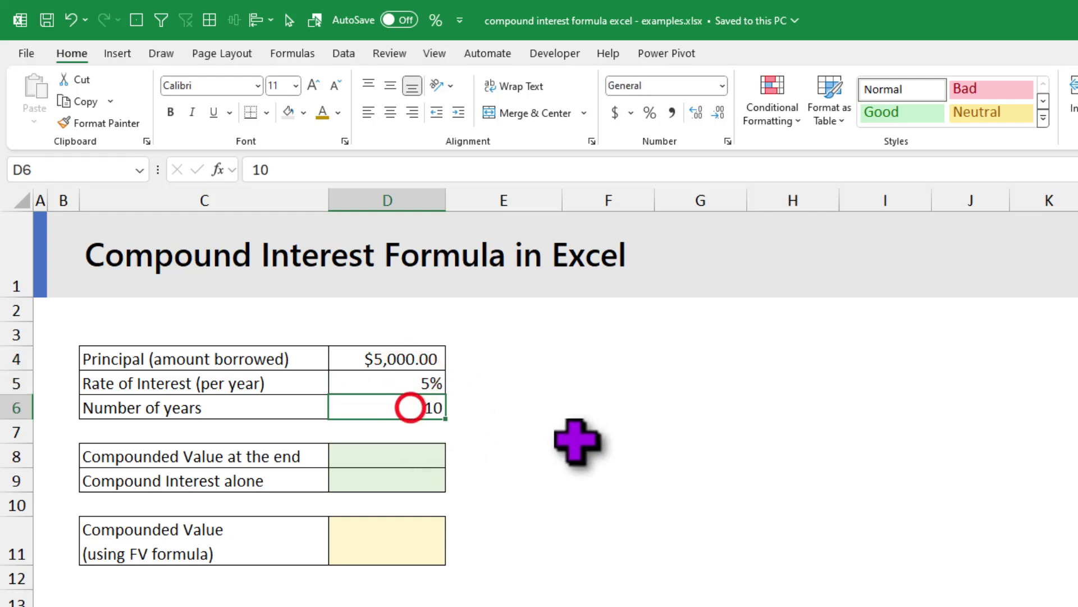
click(418, 460)
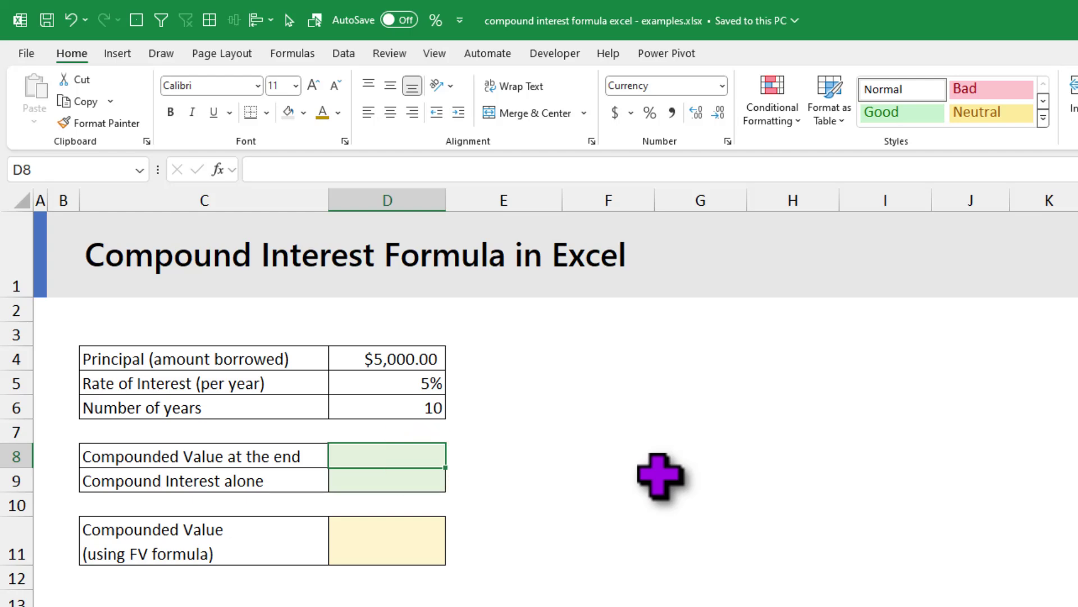
click(428, 380)
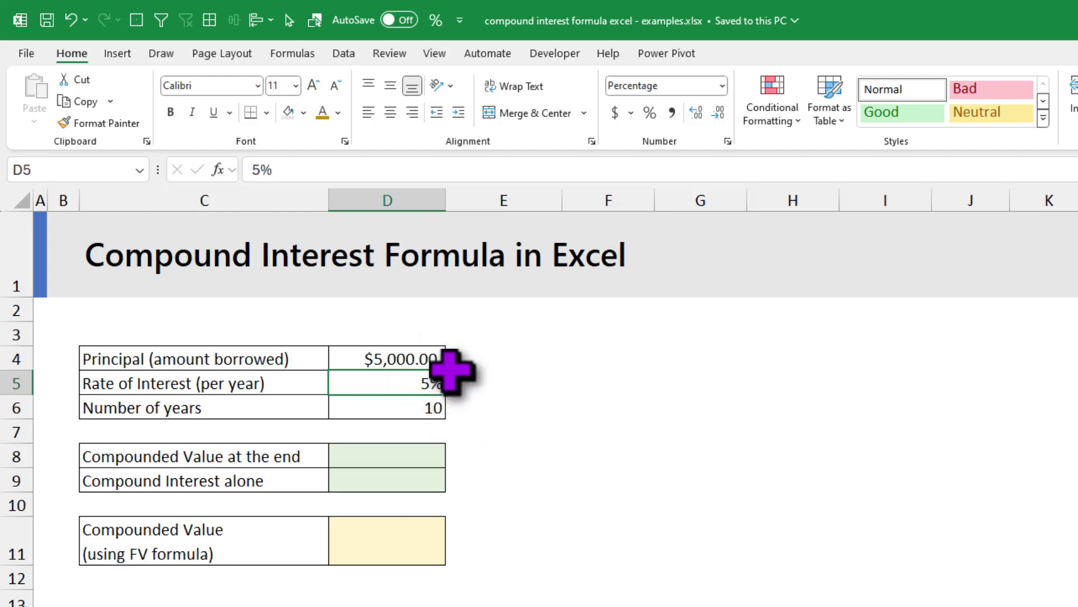
Enter =D5*D4 in E5 so one year's simple interest shows $250.00.
click(513, 385)
text(=)
key(Left)
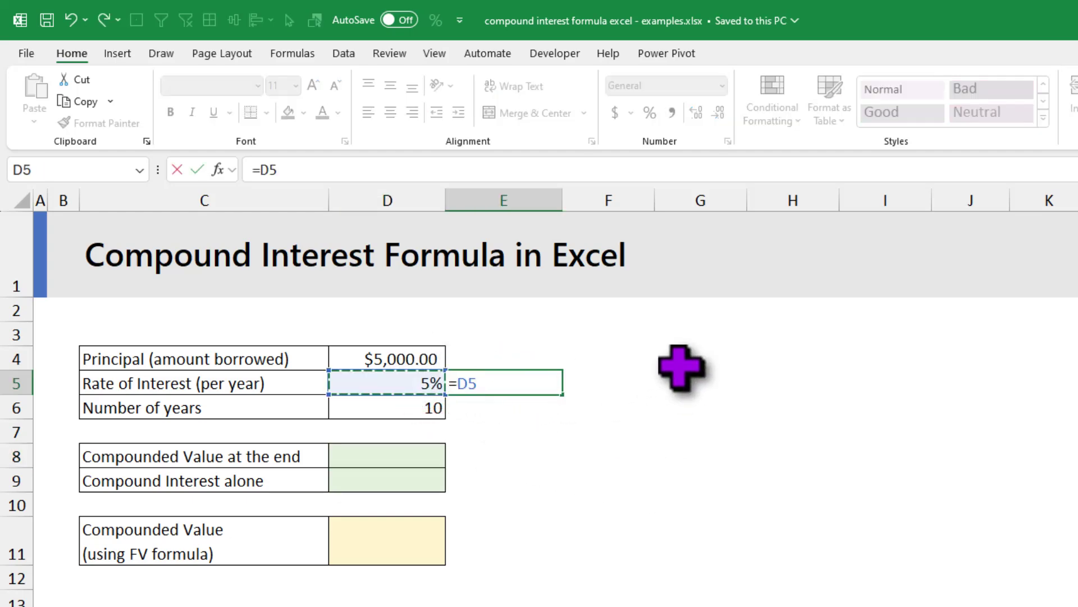
text(*)
key(Up)
key(Left)
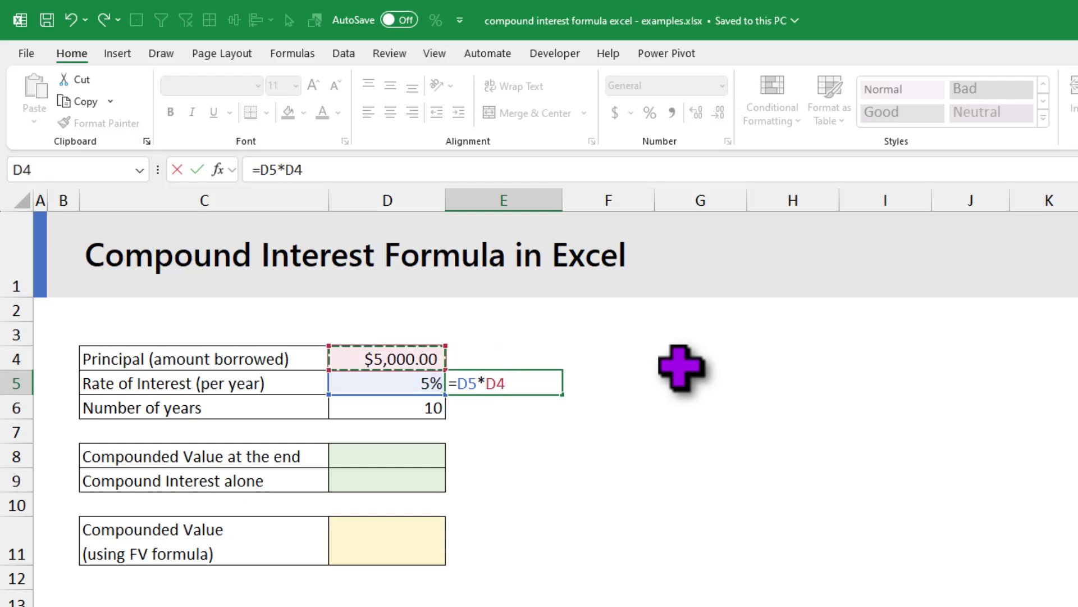
key(ctrl+Return)
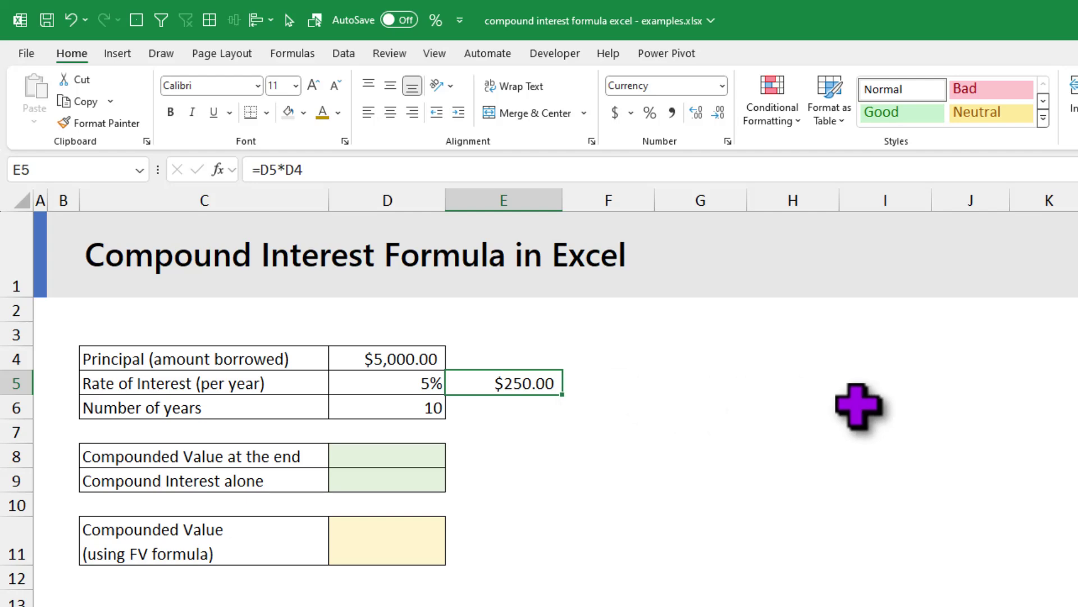
key(Down)
key(Down)
key(Down)
key(Left)
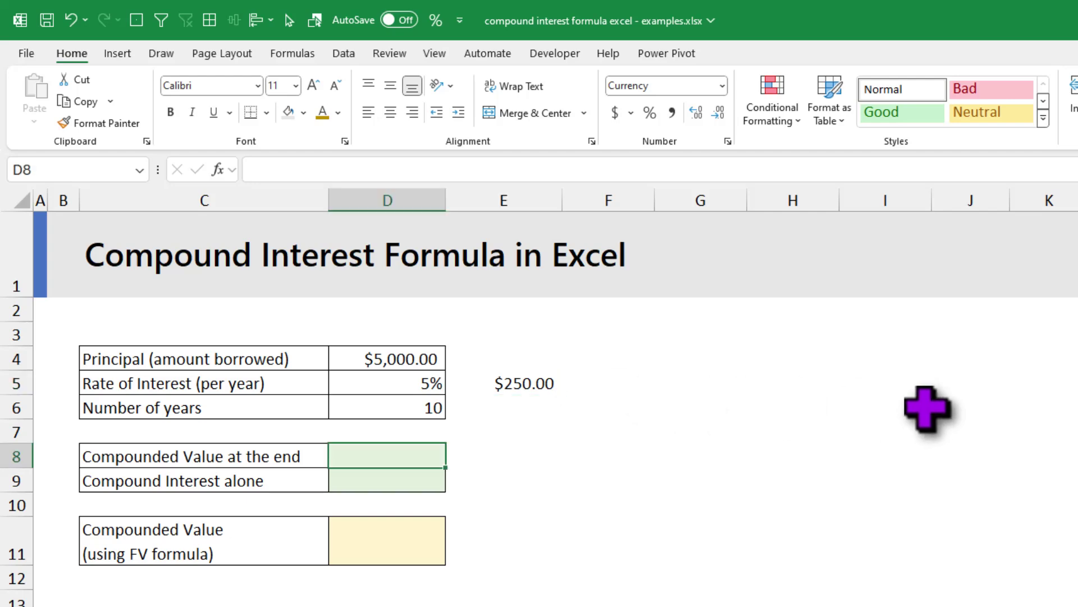
Enter =D4*(1+D5)^D6 in D8, giving a compounded value of $8,144.47.
text(=)
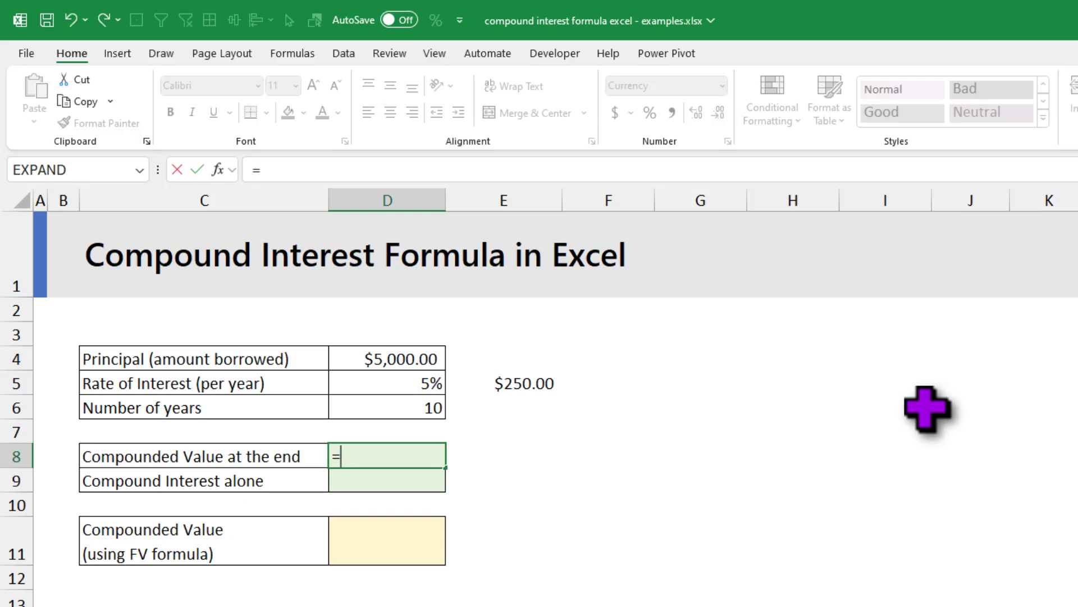
key(Up)
key(Up)
key(Up)
key(Up)
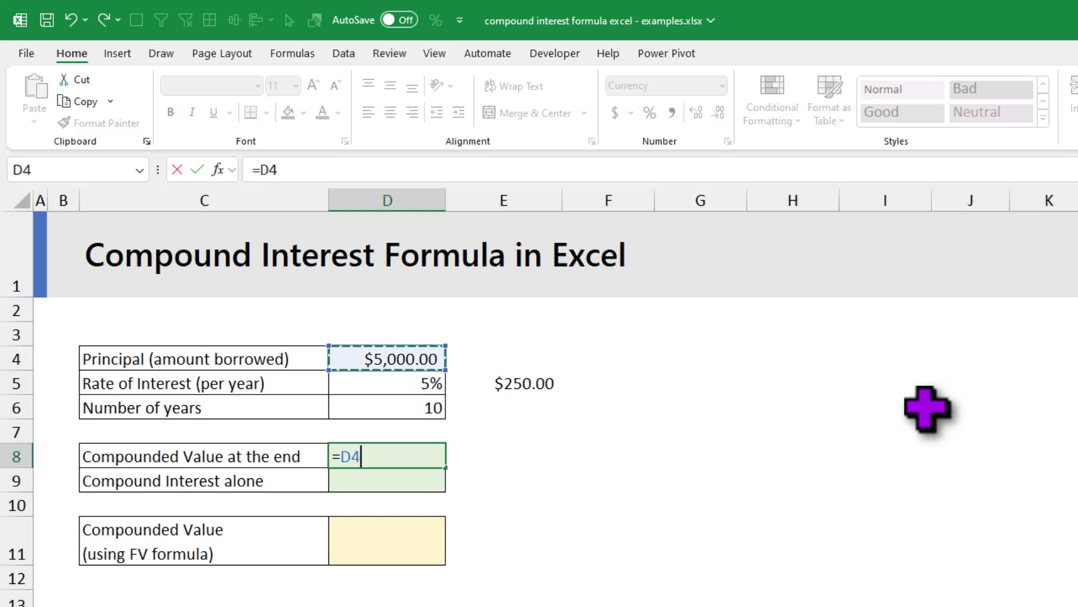
text(*)
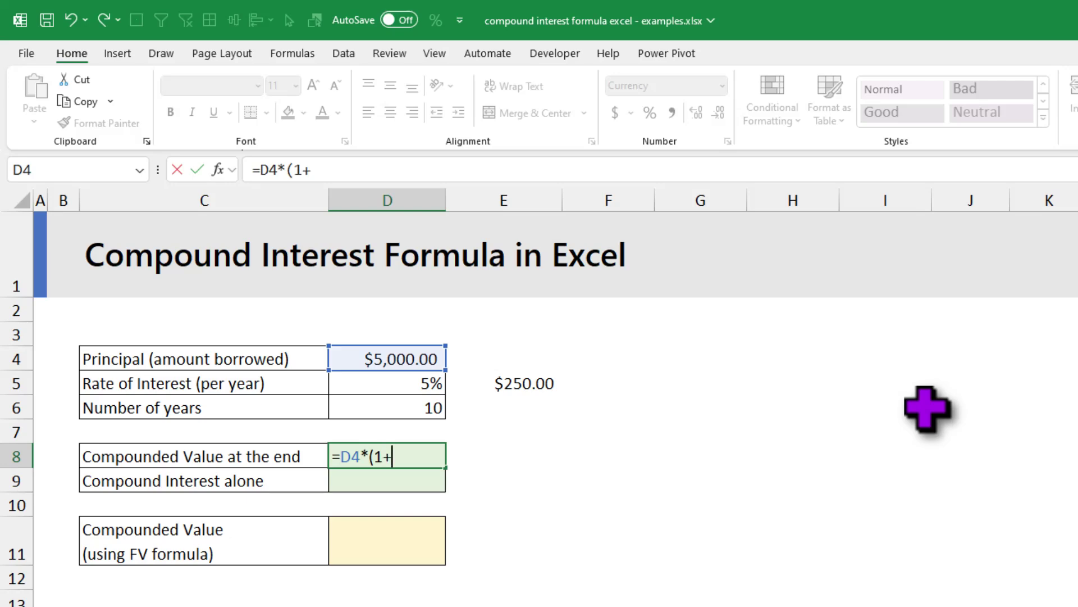
click(422, 386)
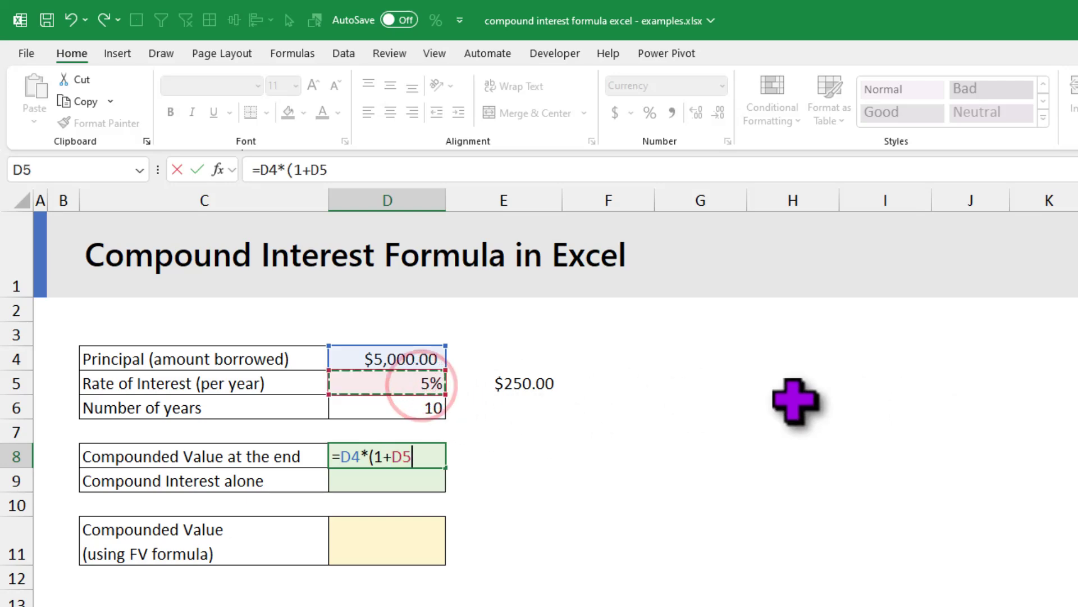
text()^)
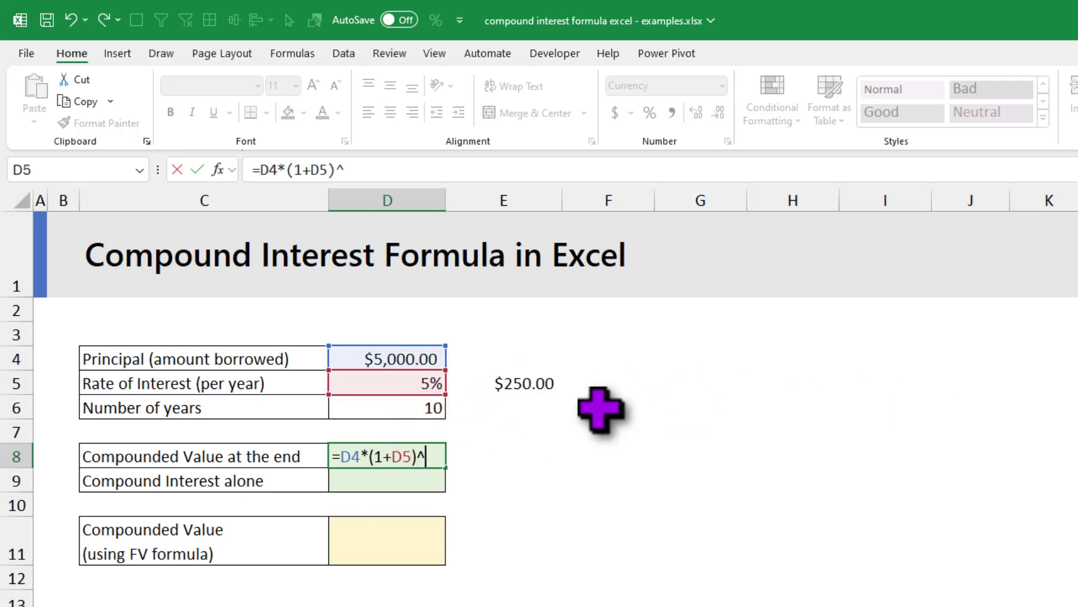
click(405, 410)
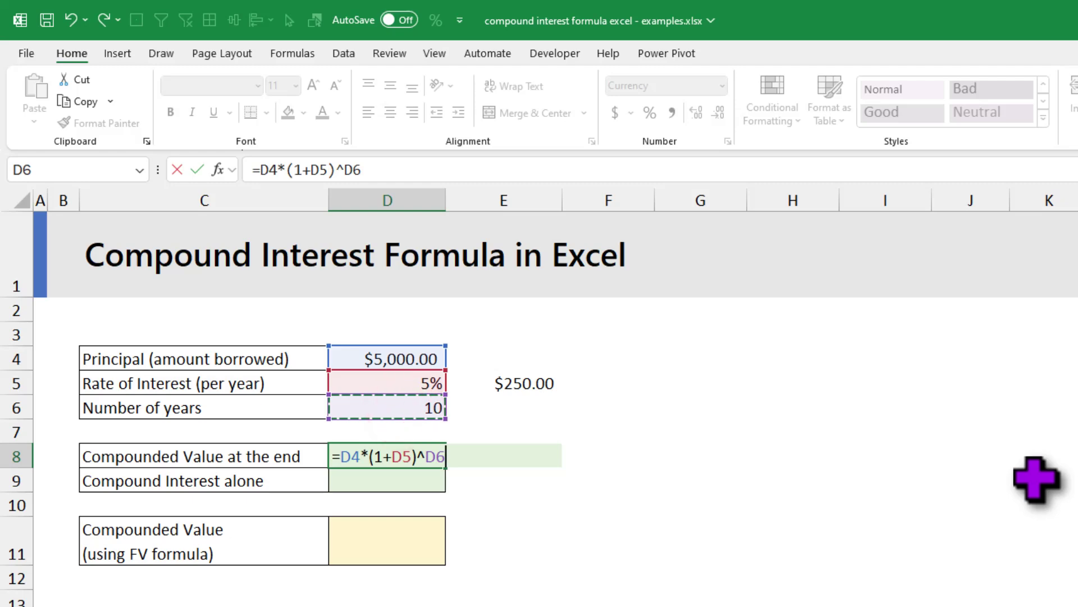
key(ctrl+Return)
Check the principal, rate, years and compounded value result against each other.
click(394, 360)
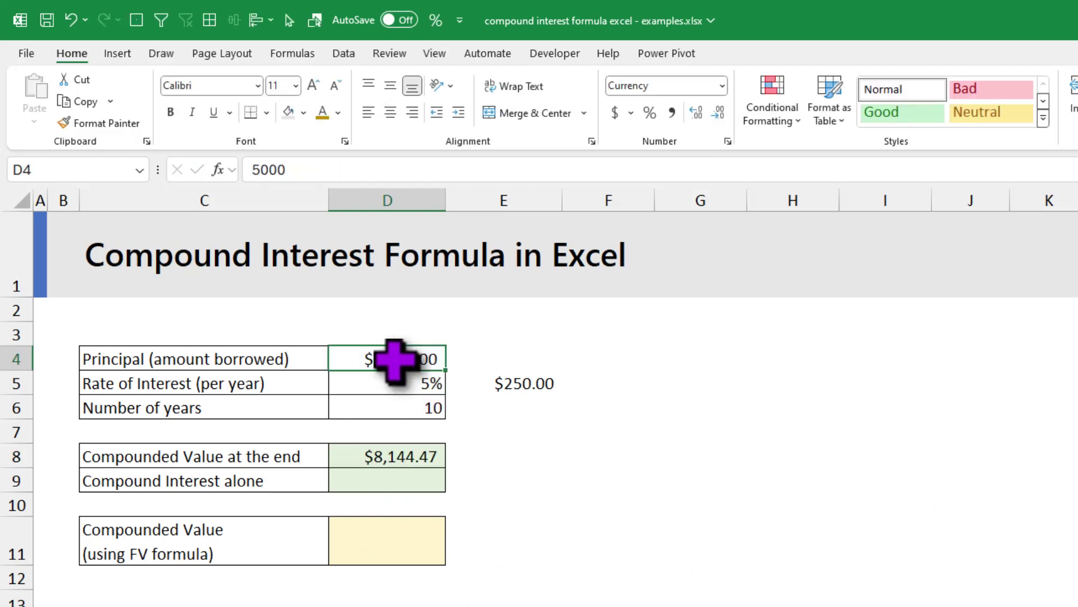
click(424, 383)
click(433, 409)
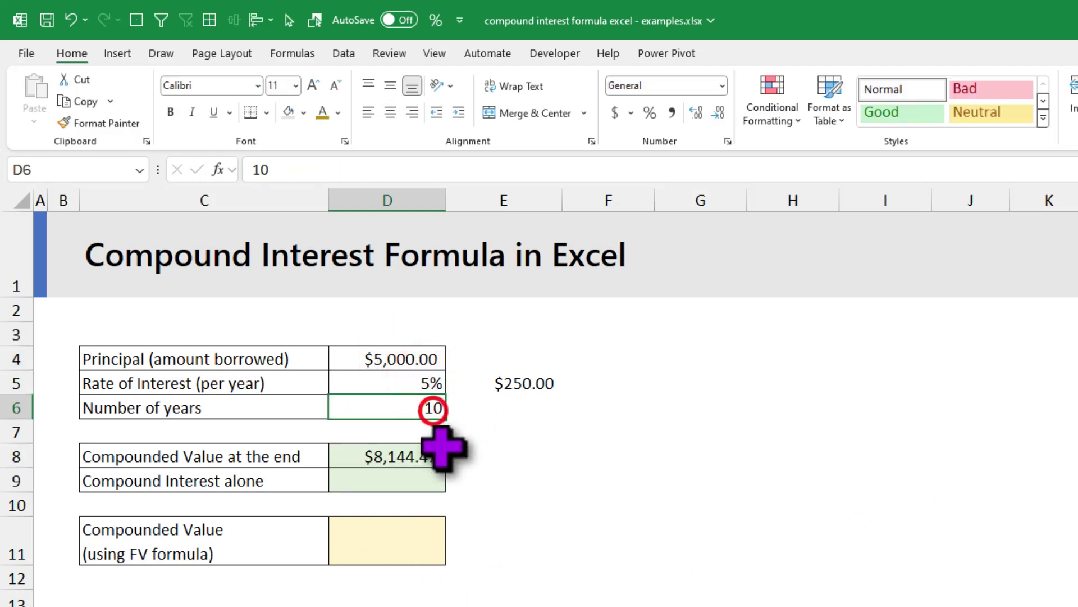
click(432, 456)
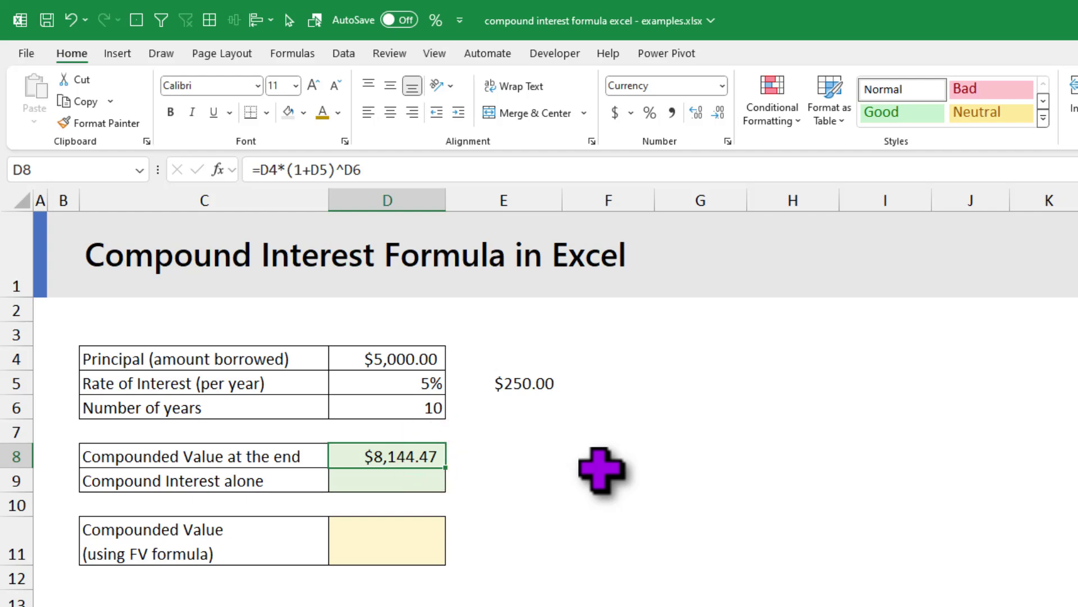
click(422, 484)
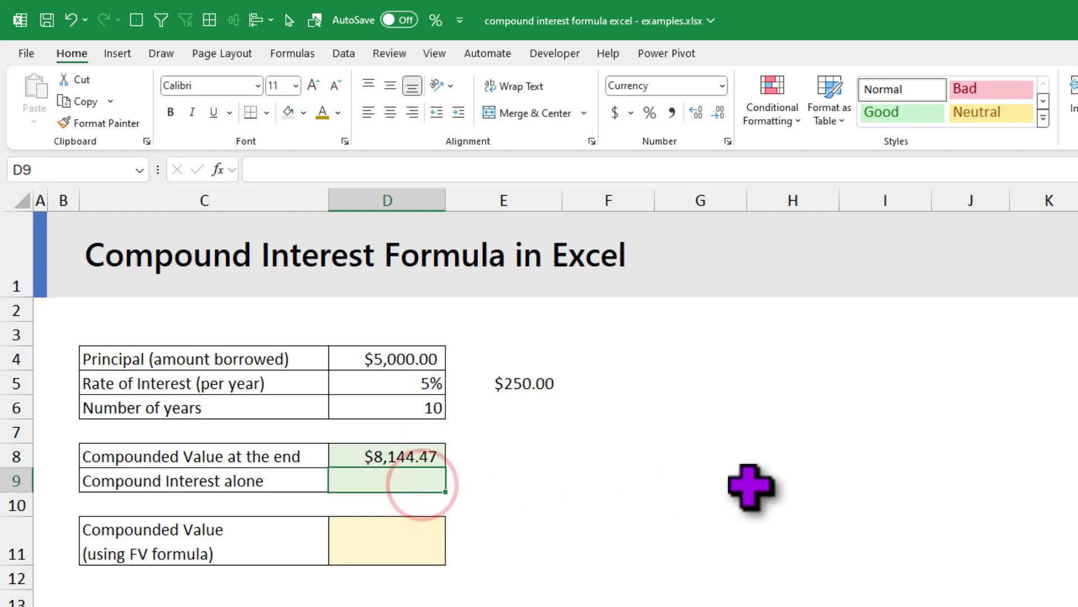
Enter =D8-D4 in D9 so the compound interest alone shows $3,144.47.
text(=)
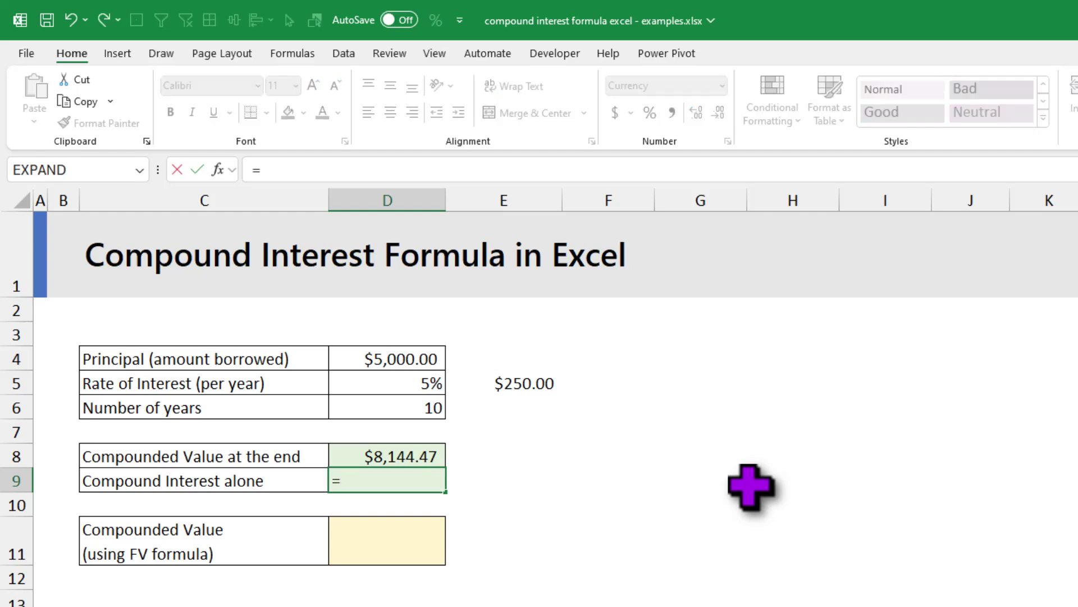
key(Up)
text(-)
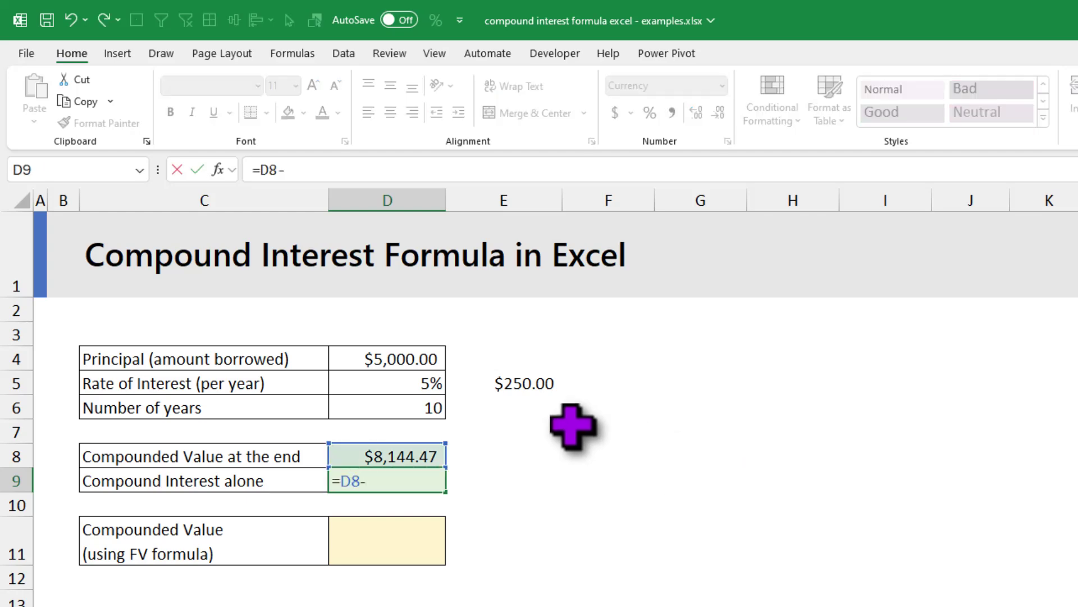
click(405, 352)
key(ctrl+Return)
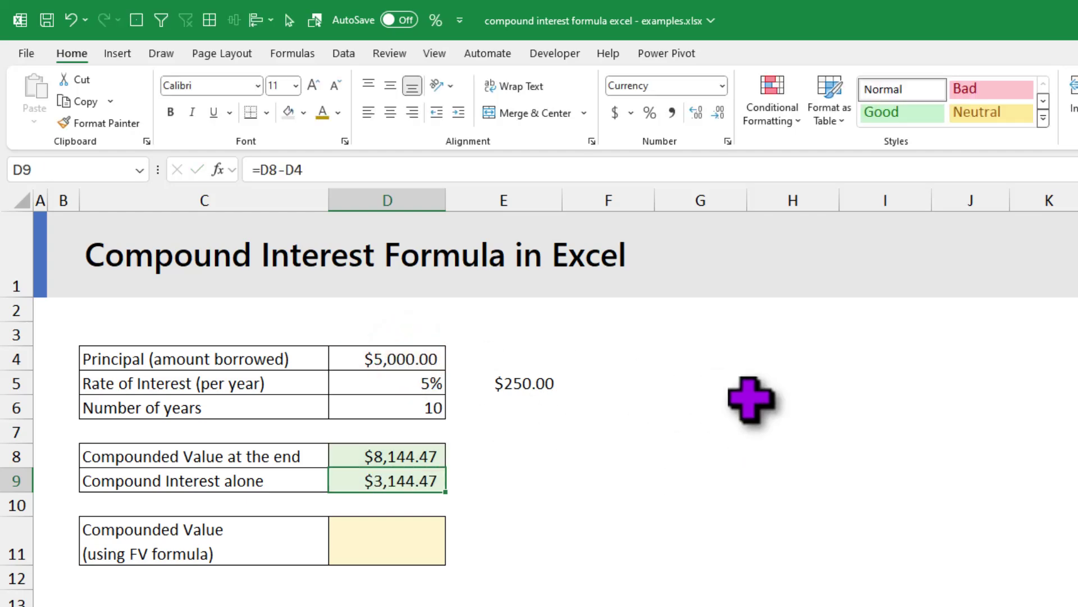
click(403, 548)
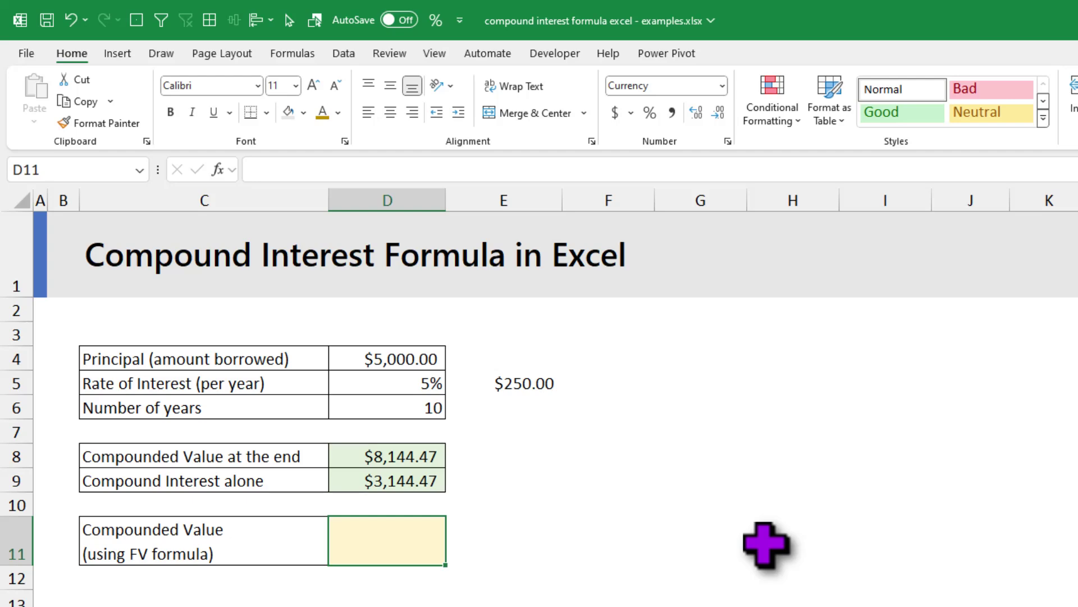
Enter =FV(D5,D6,,-D4) in D11, returning $8,144.47.
text(=fv)
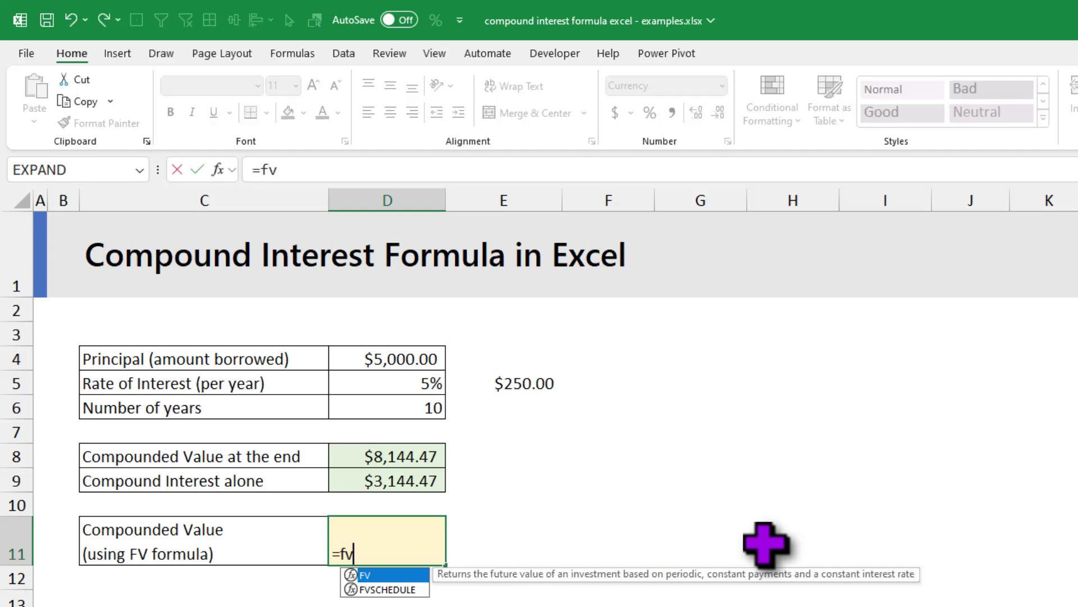
key(Tab)
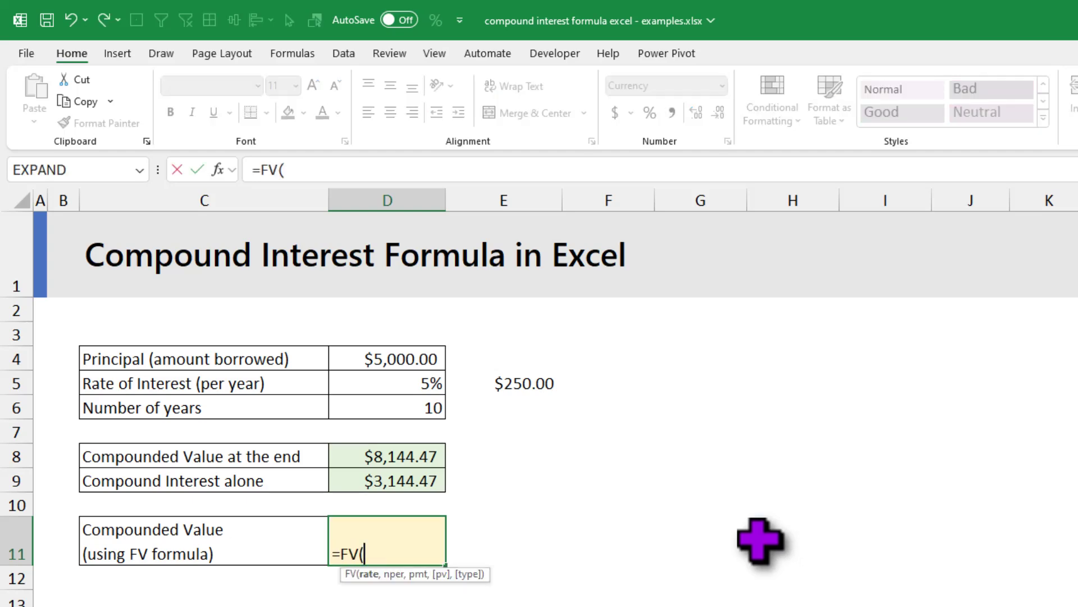
click(402, 385)
text(,)
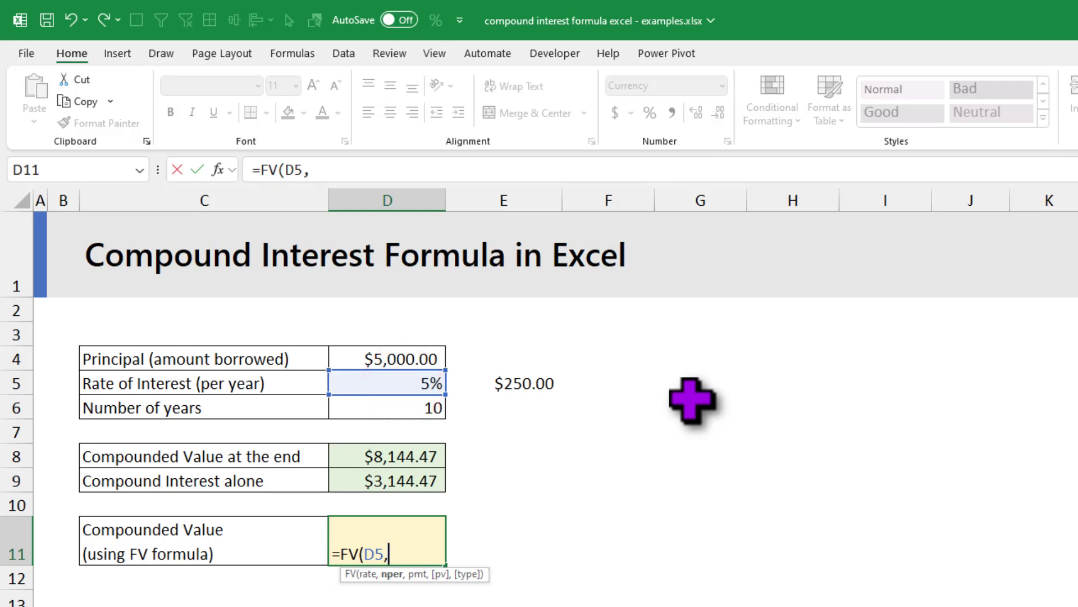
click(431, 408)
text(,,-)
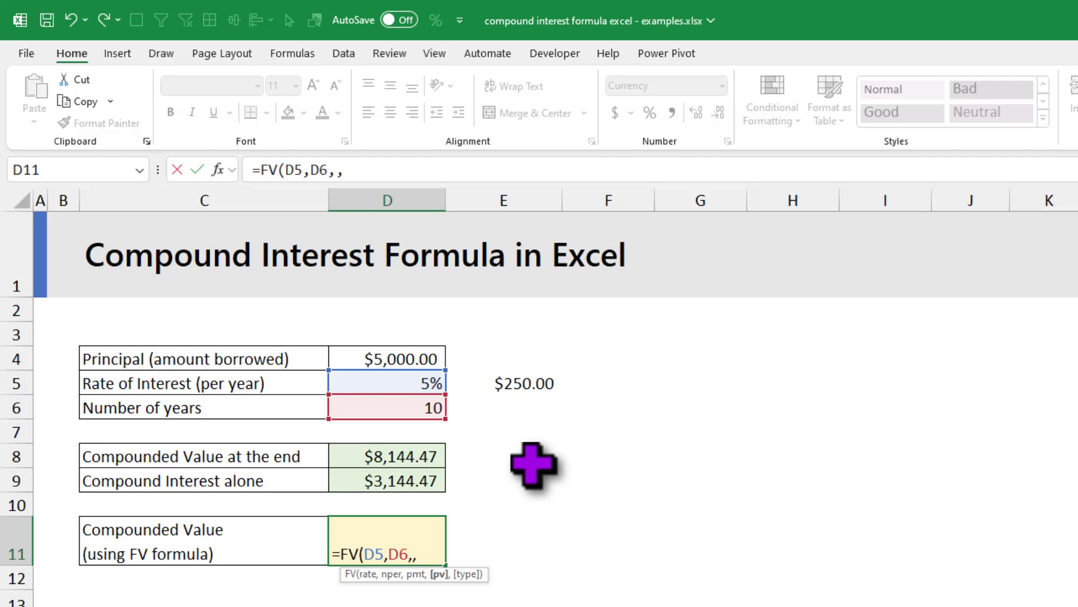
click(404, 360)
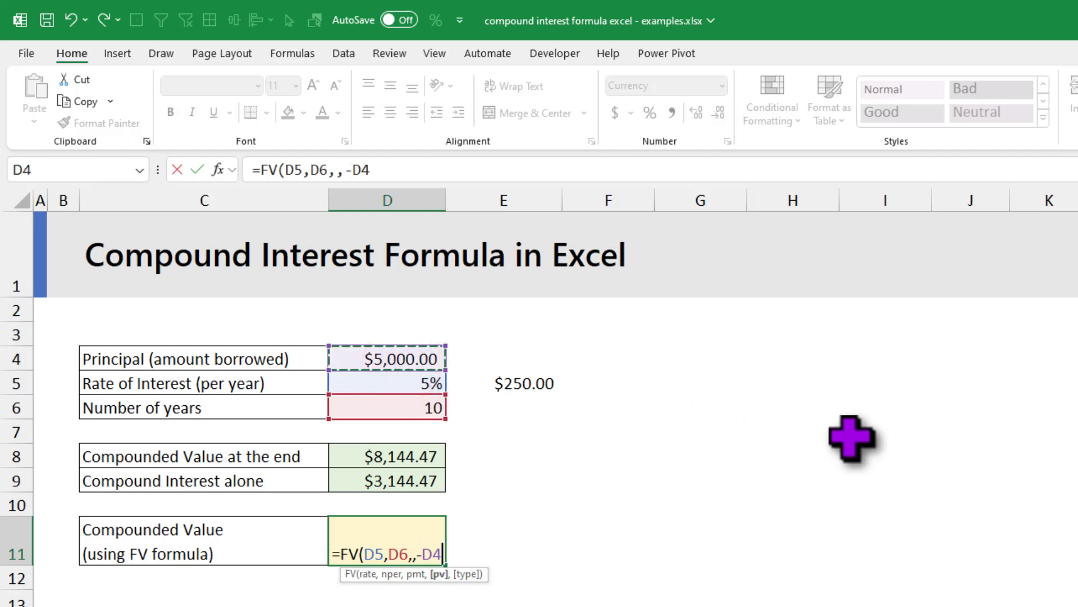
key(ctrl+Return)
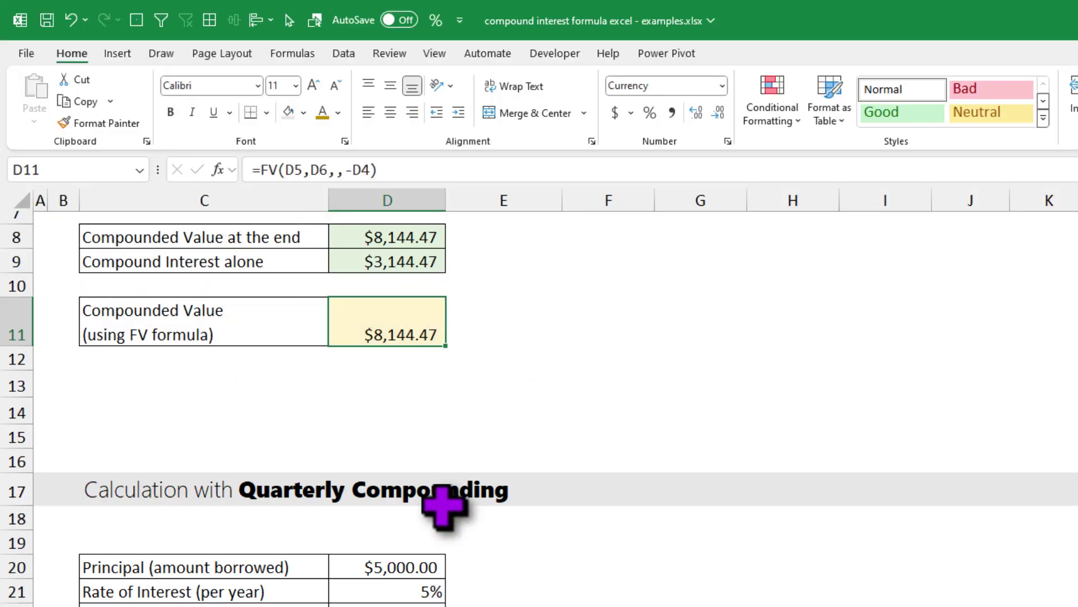
scroll(444, 508, down, 2)
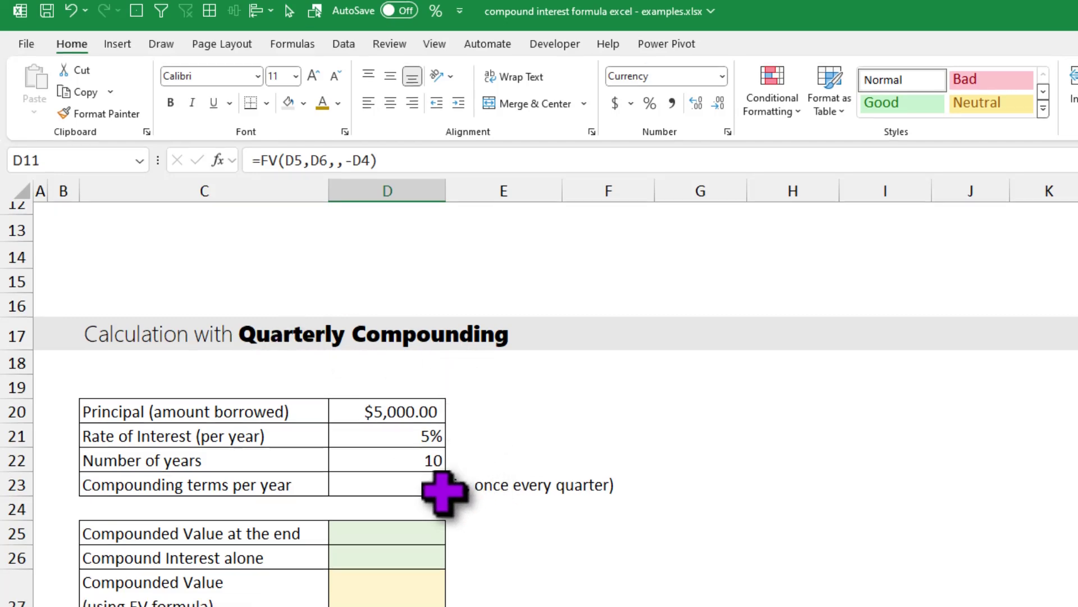
Enter =D20*(1+D21/D23)^(D22*D23) in D25, giving the quarterly compounded value $8,218.10.
click(438, 491)
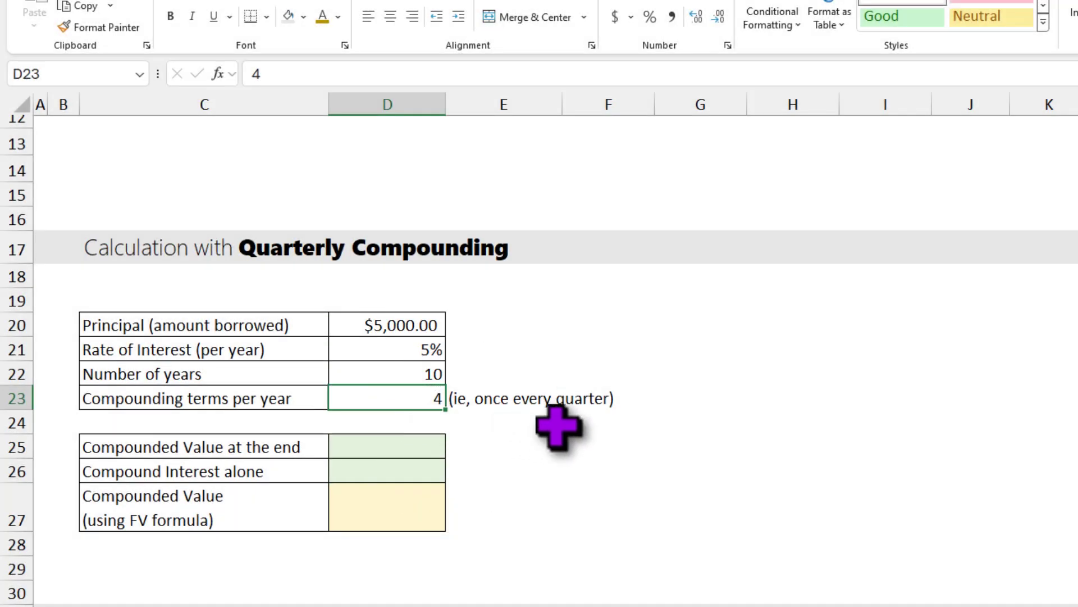
key(Down)
key(Down)
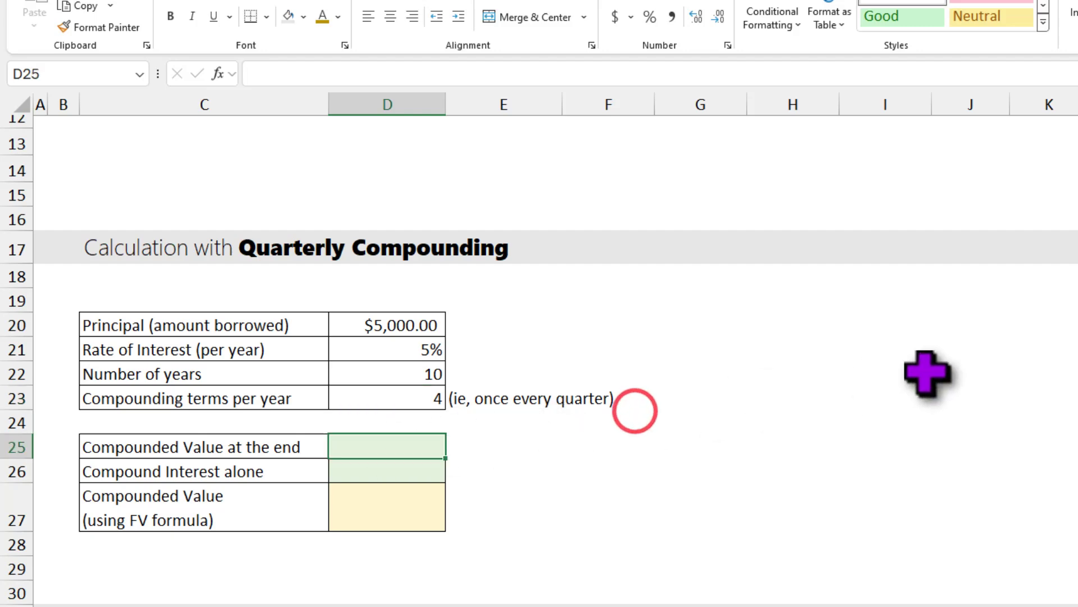
text(=)
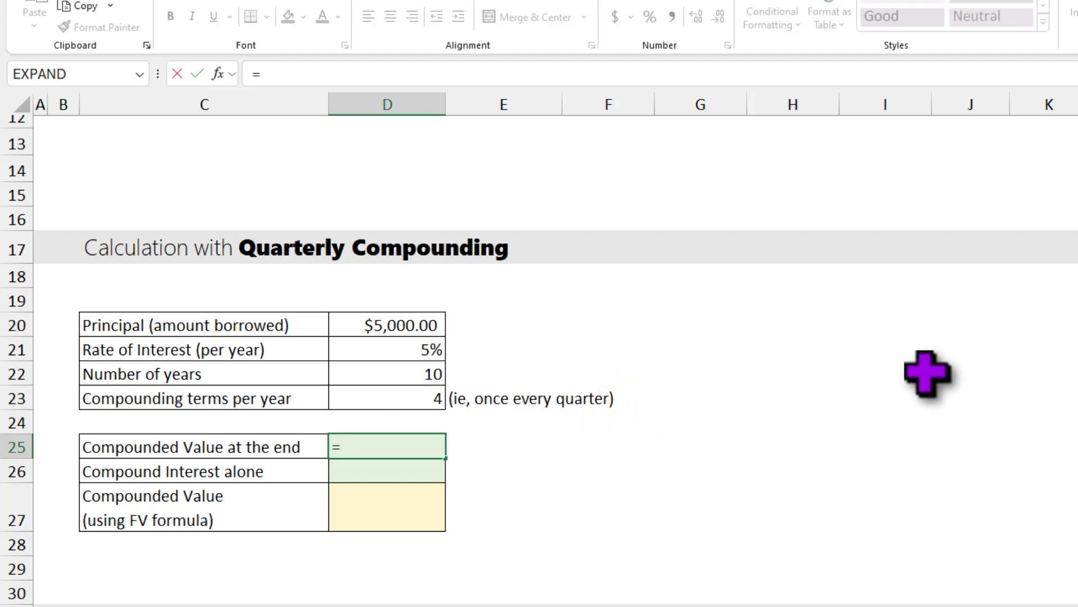
click(378, 327)
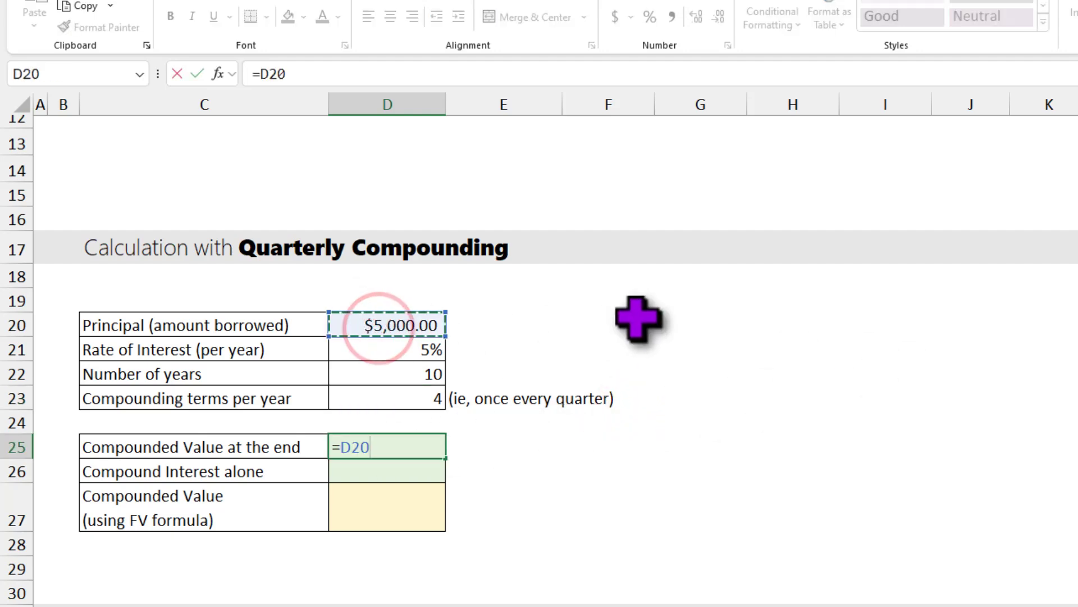
text(*)
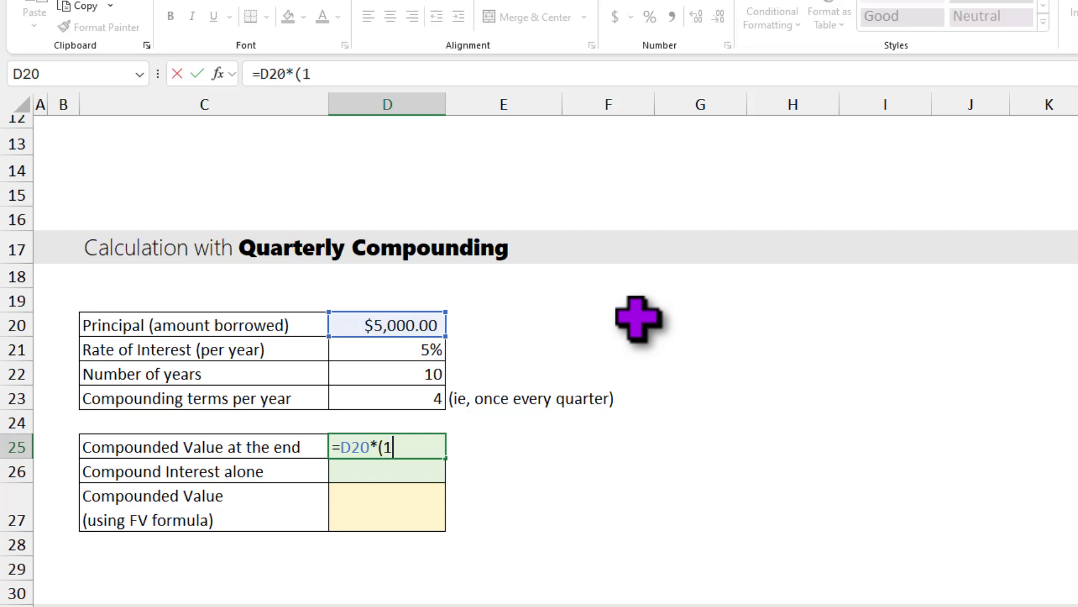
text((1+)
click(418, 347)
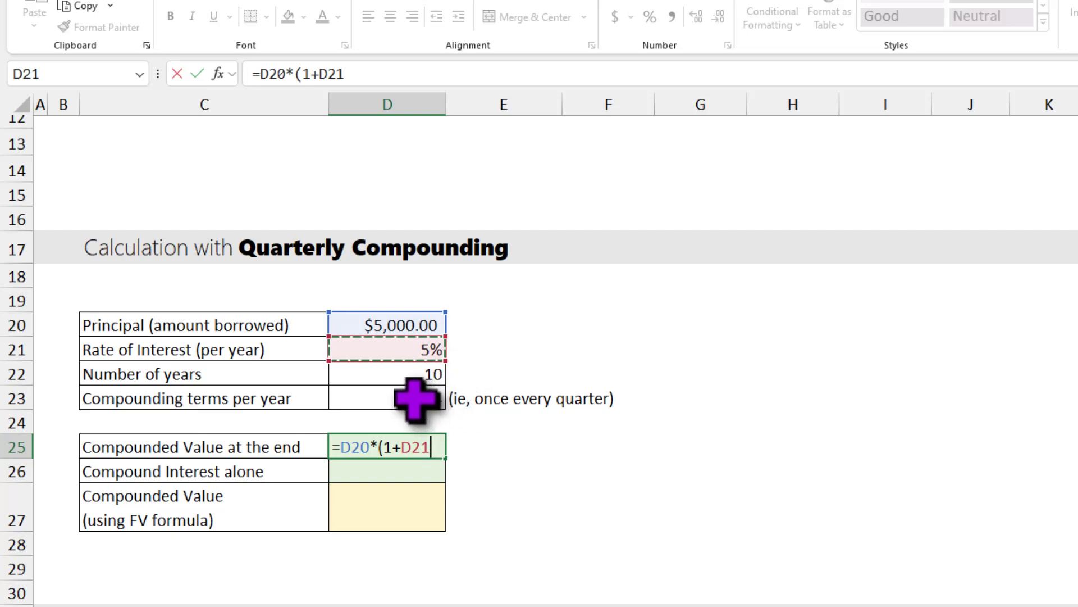
text(/)
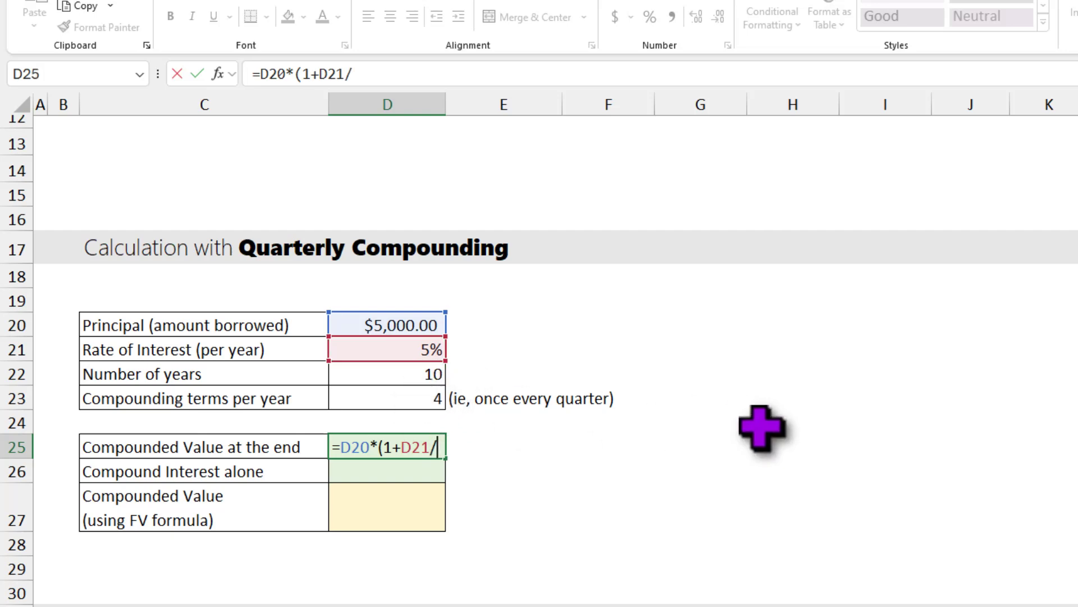
click(405, 401)
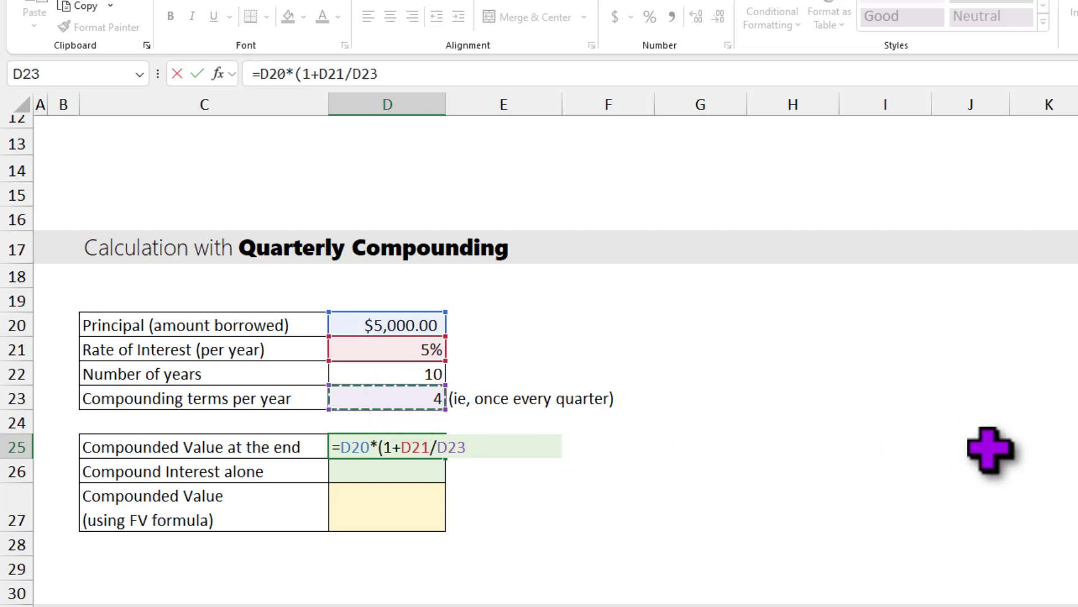
text())
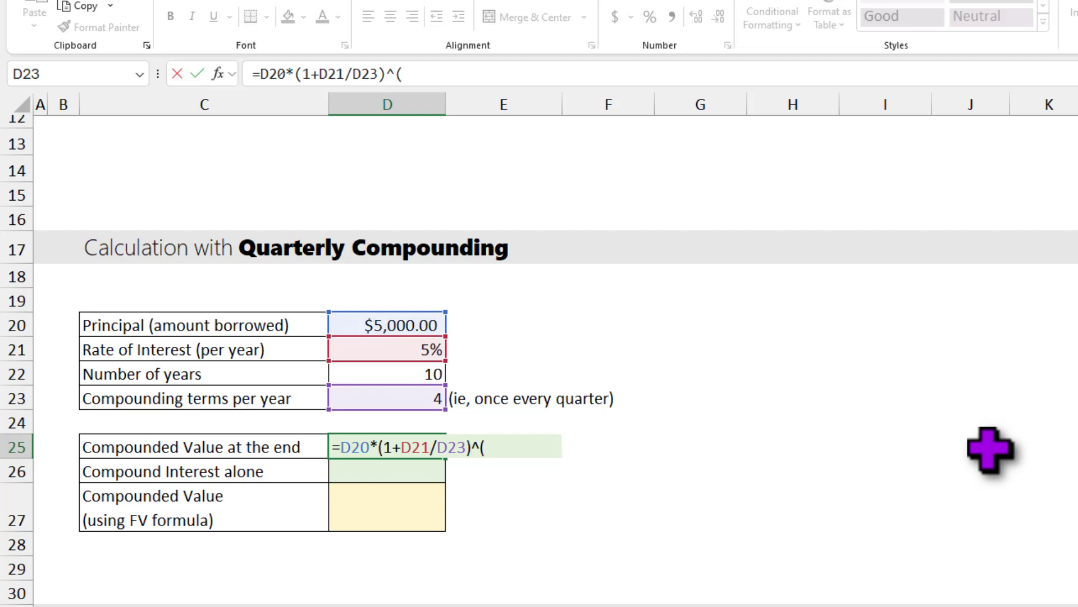
text(^()
click(421, 373)
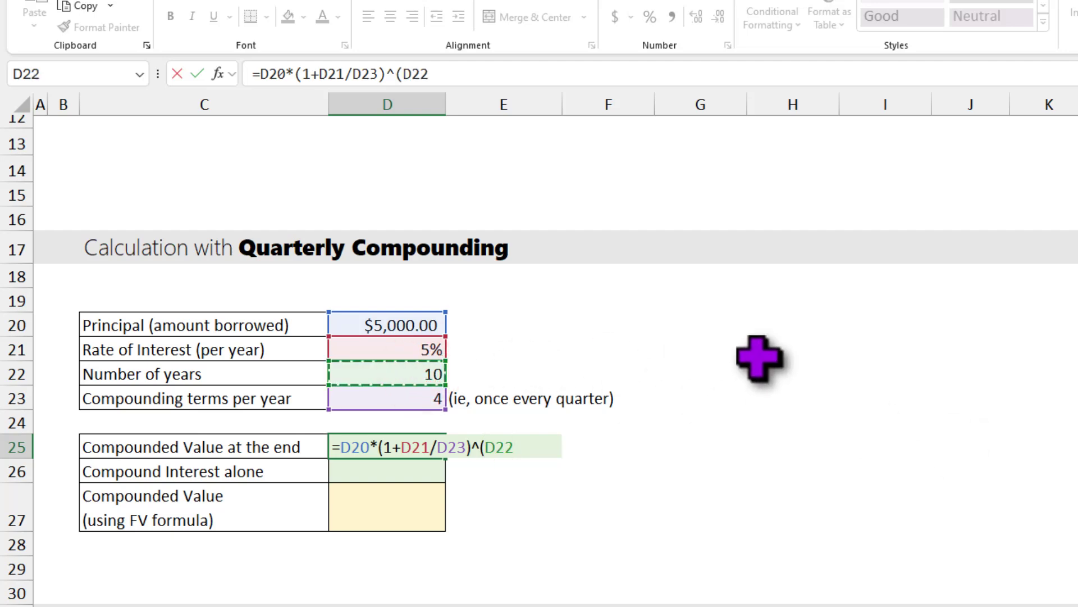
click(411, 400)
text())
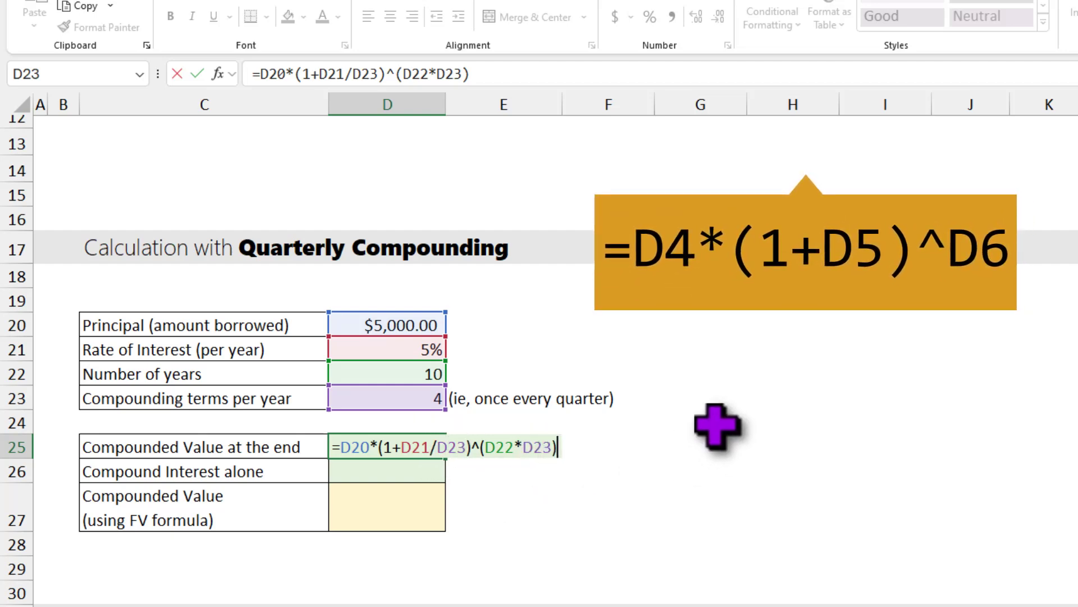
key(ctrl+Return)
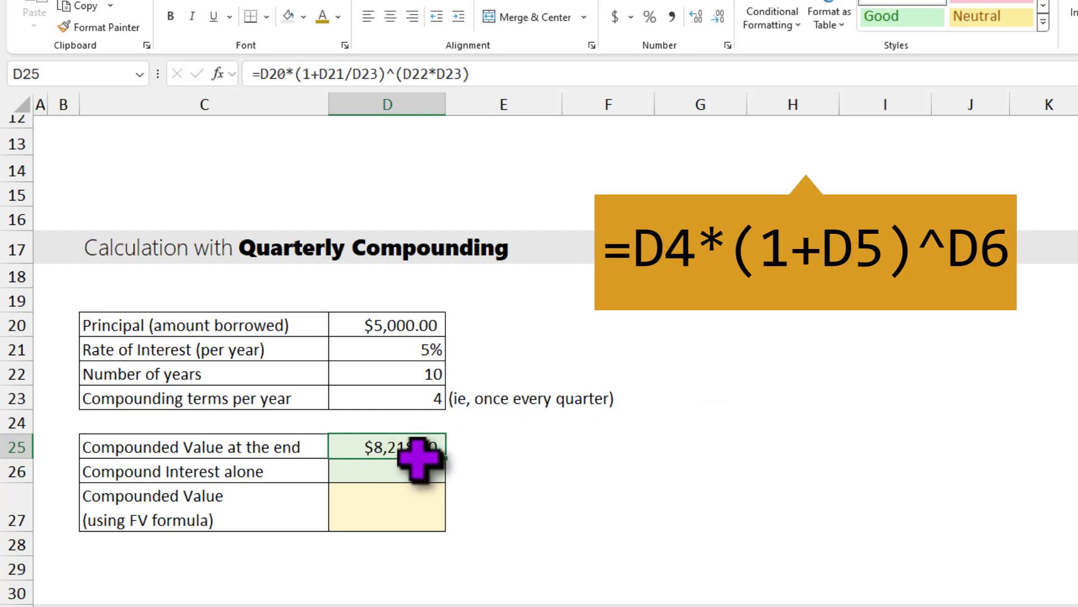
Review the original compound value formula in D8 for reference.
scroll(427, 455, up, 4)
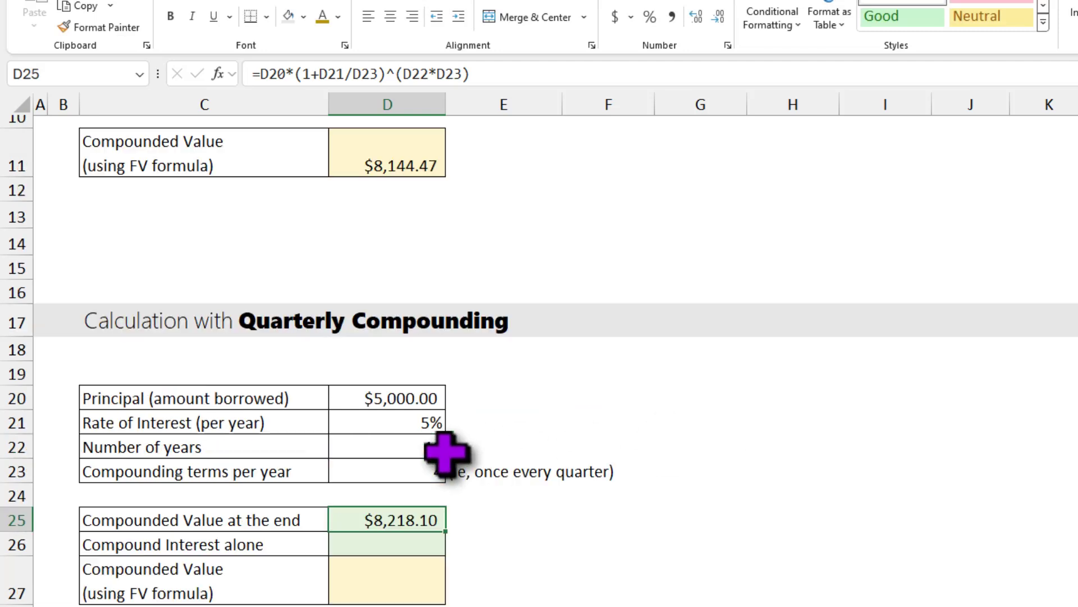
click(408, 288)
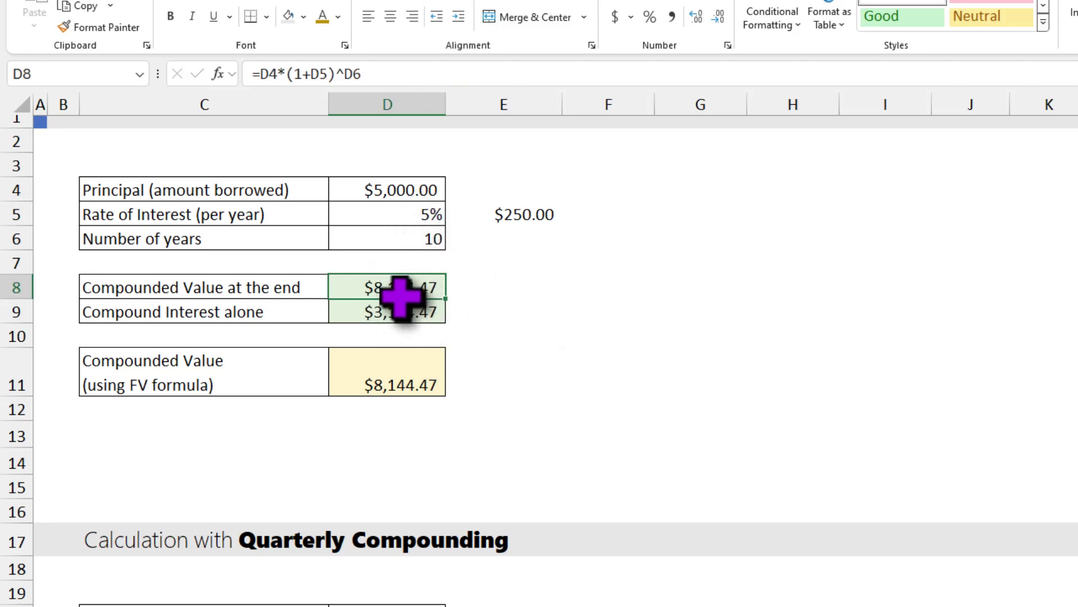
scroll(449, 376, down, 3)
Enter =D25-D20 in D26 so the quarterly compound interest shows $3,218.10.
click(411, 521)
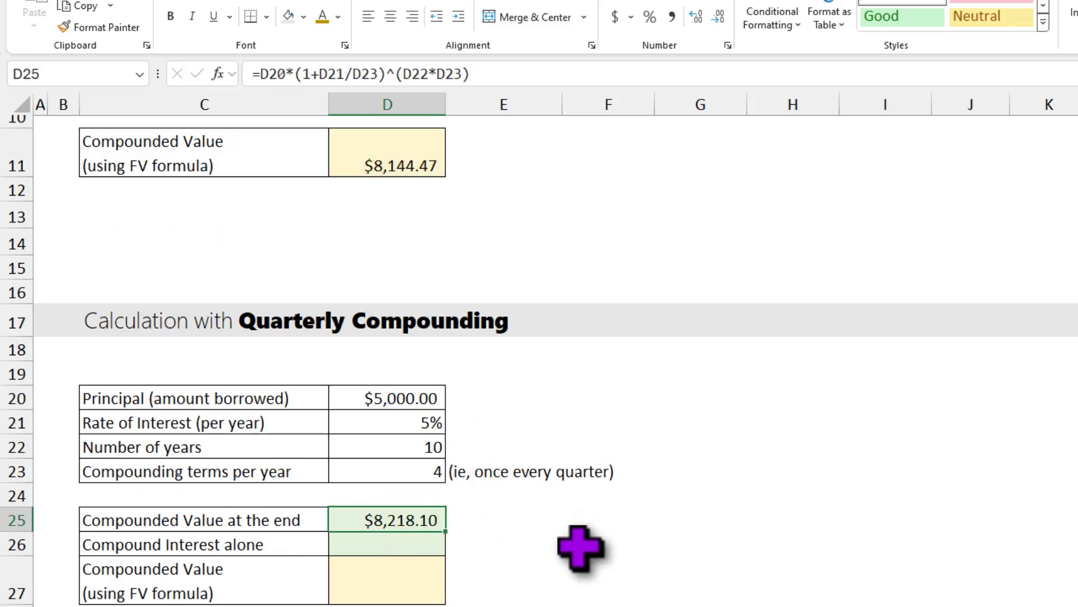
key(Down)
text(=)
key(Up)
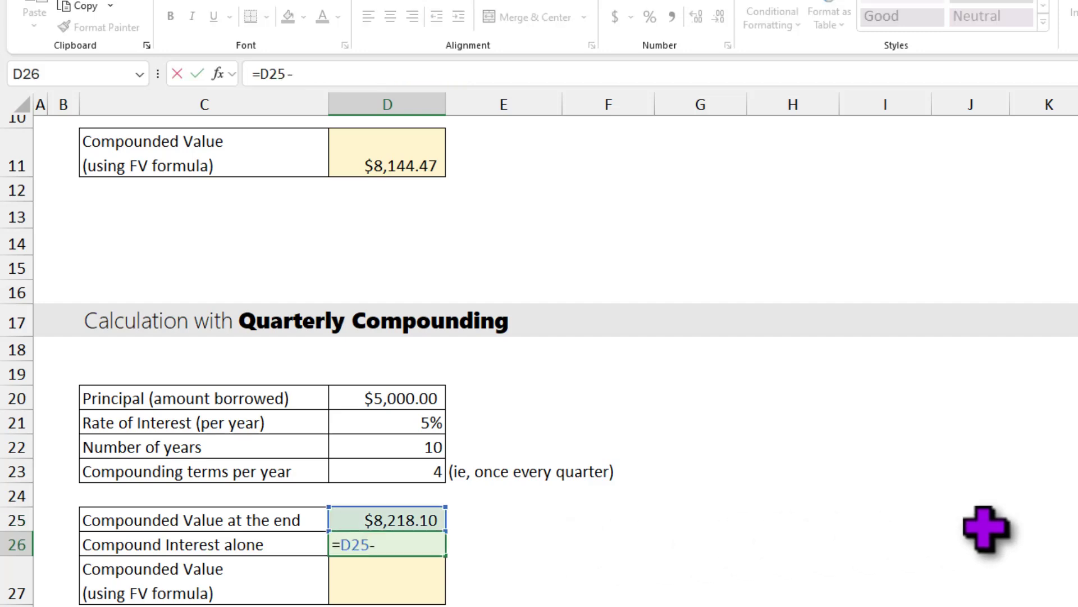
text(-)
click(393, 394)
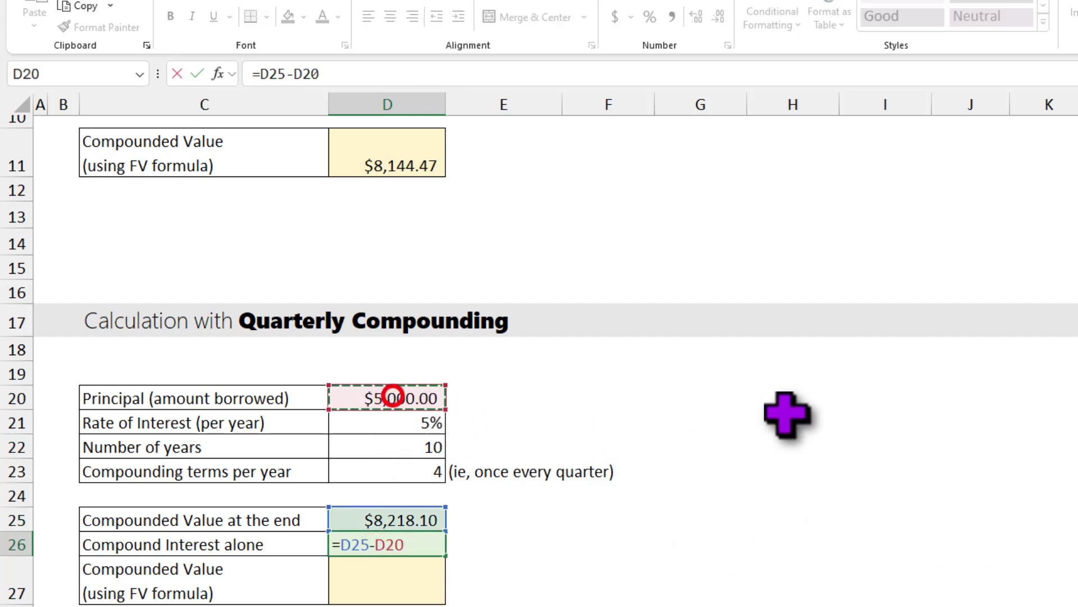
key(ctrl+Return)
click(387, 576)
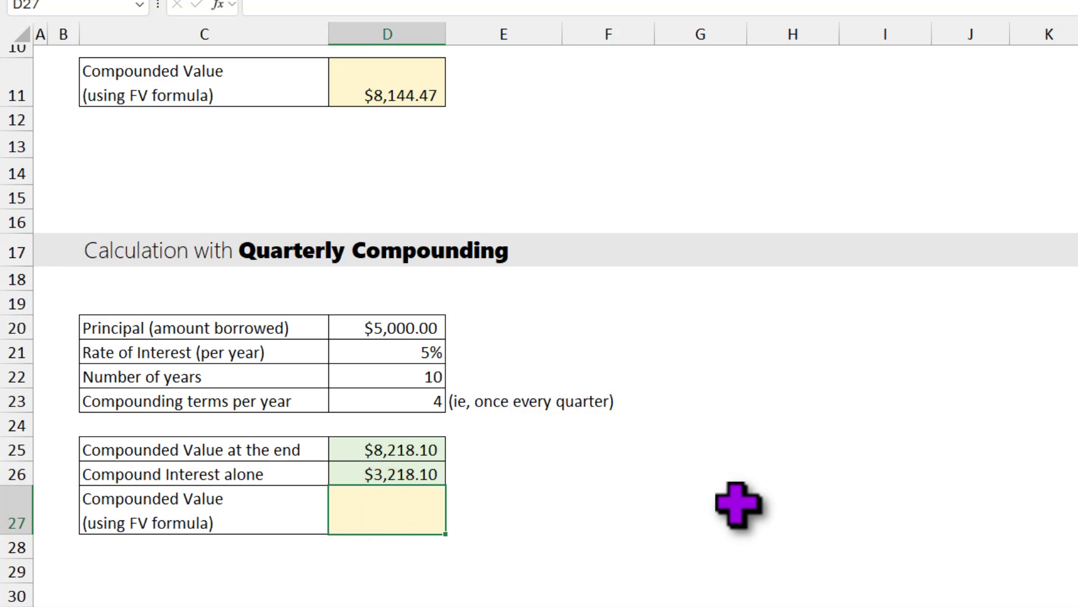
Enter =FV(D21/D23,D22*D23,,-D20) in D27, returning $8,218.10.
text(=fv)
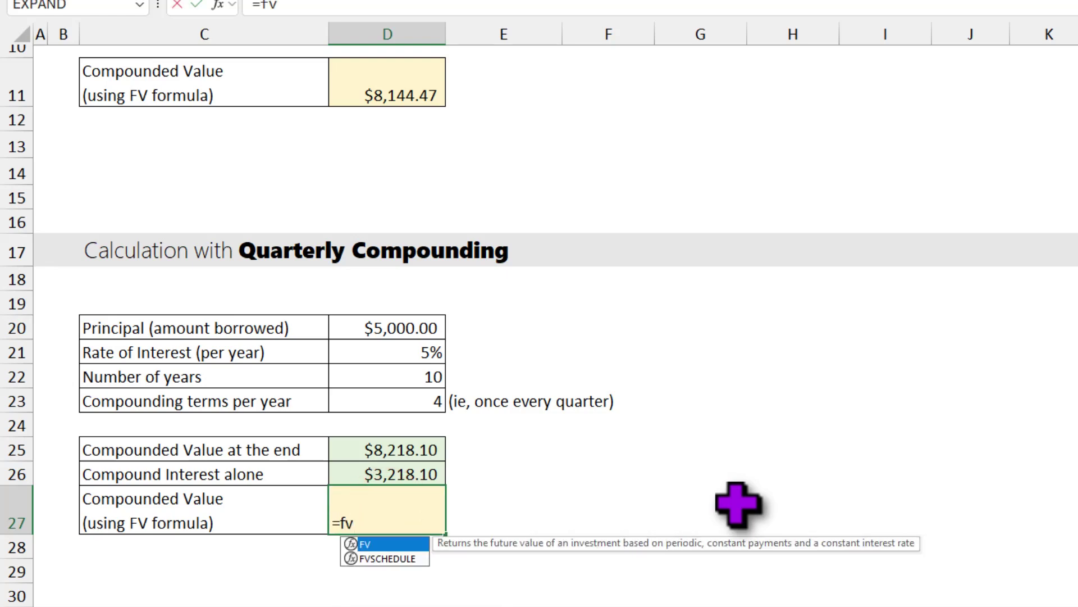
key(Tab)
click(422, 354)
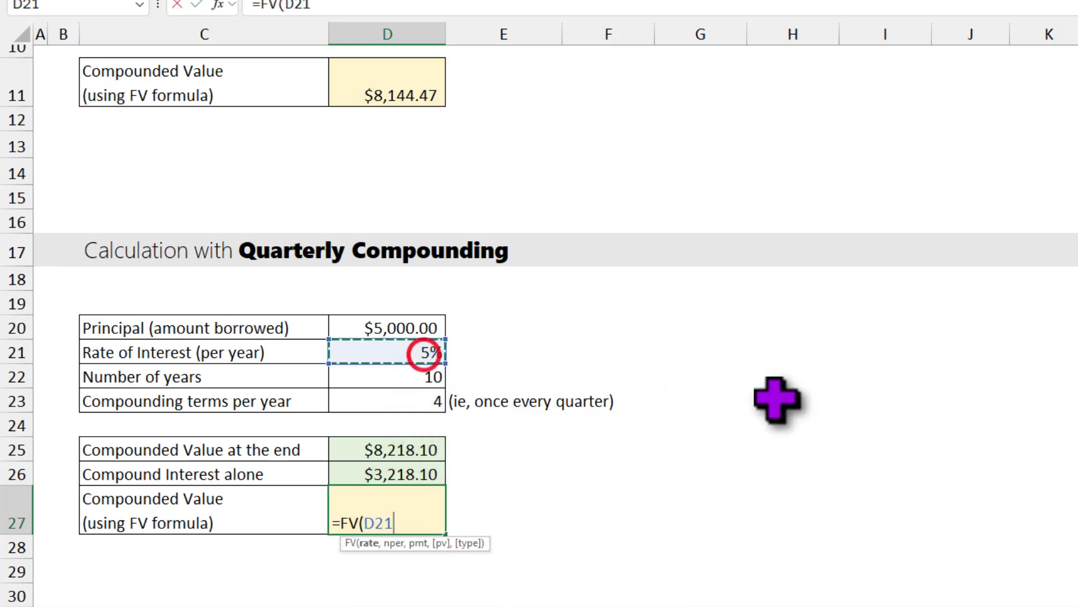
text(/)
click(412, 400)
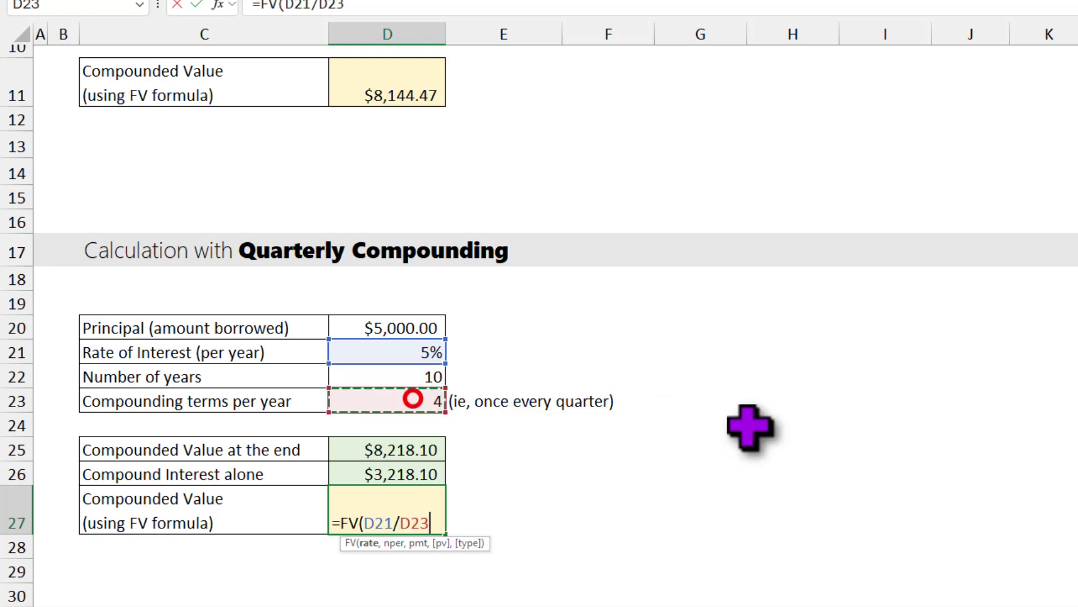
text(,)
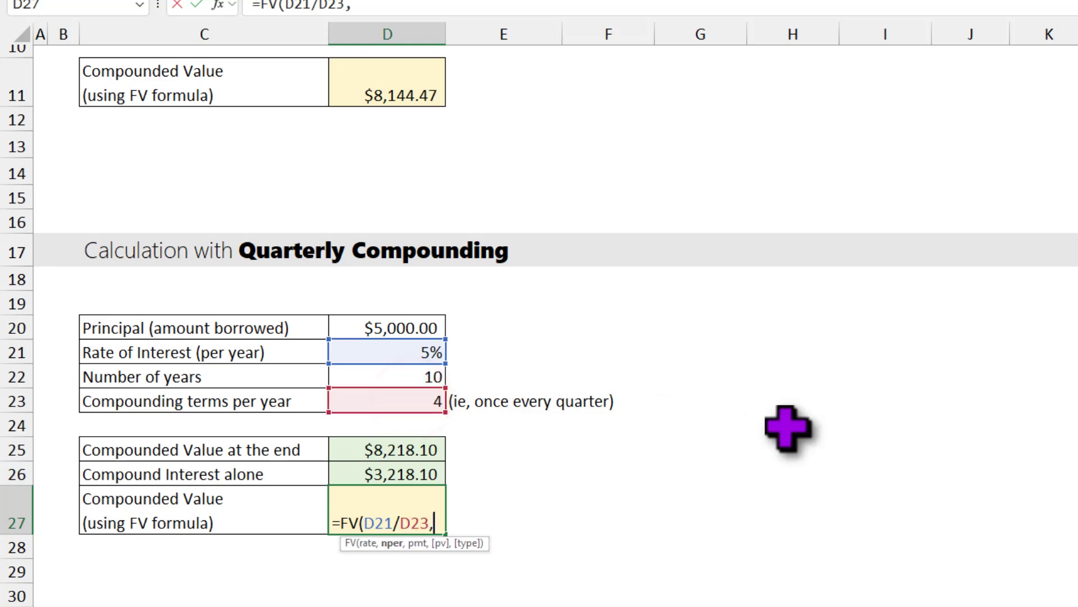
click(380, 377)
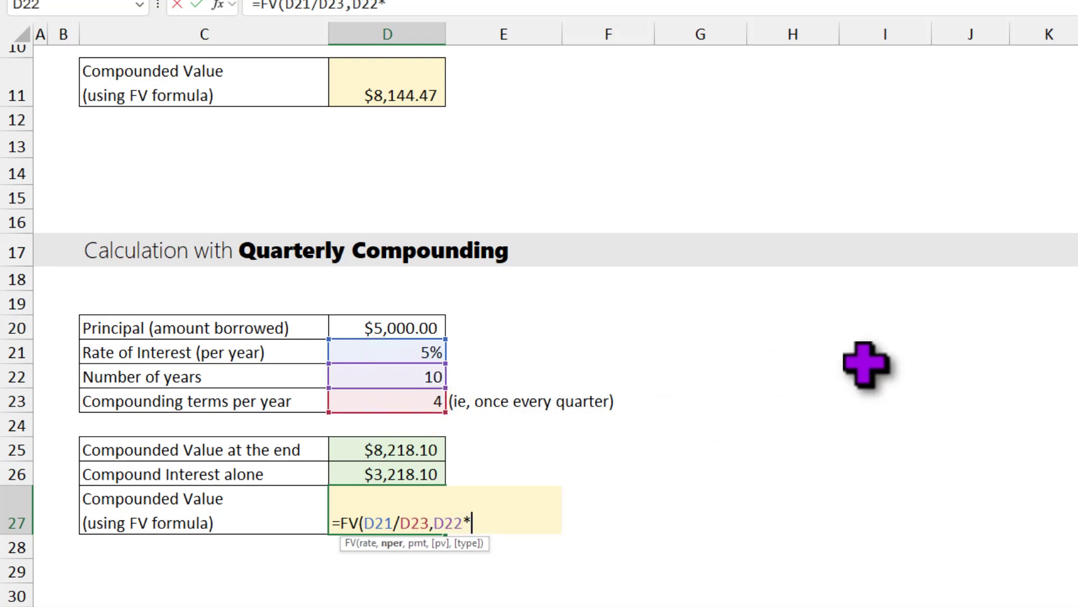
text(*)
click(423, 401)
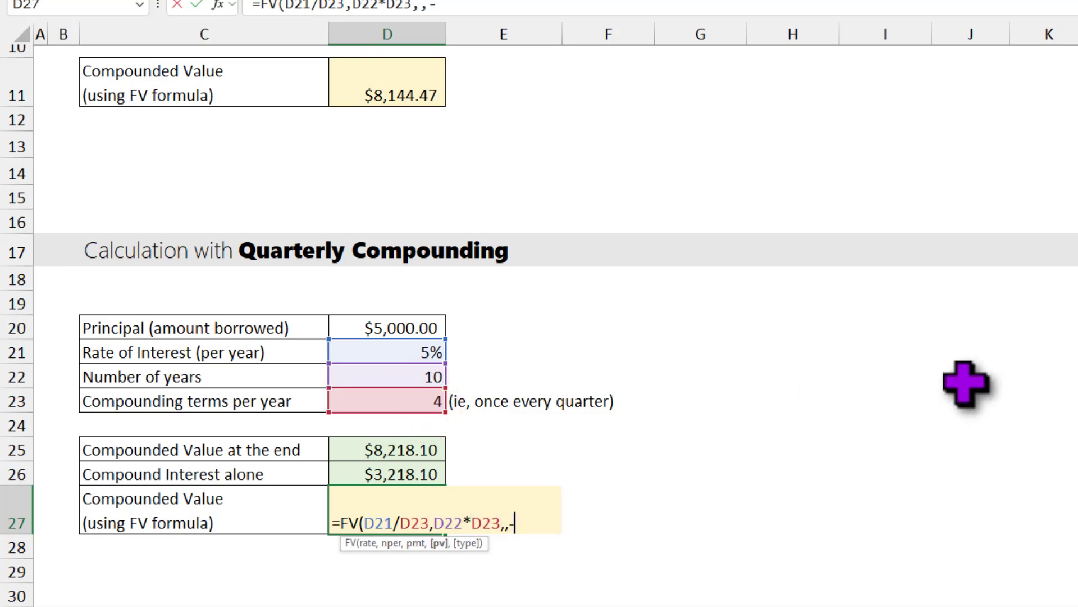
text(,,-)
click(369, 330)
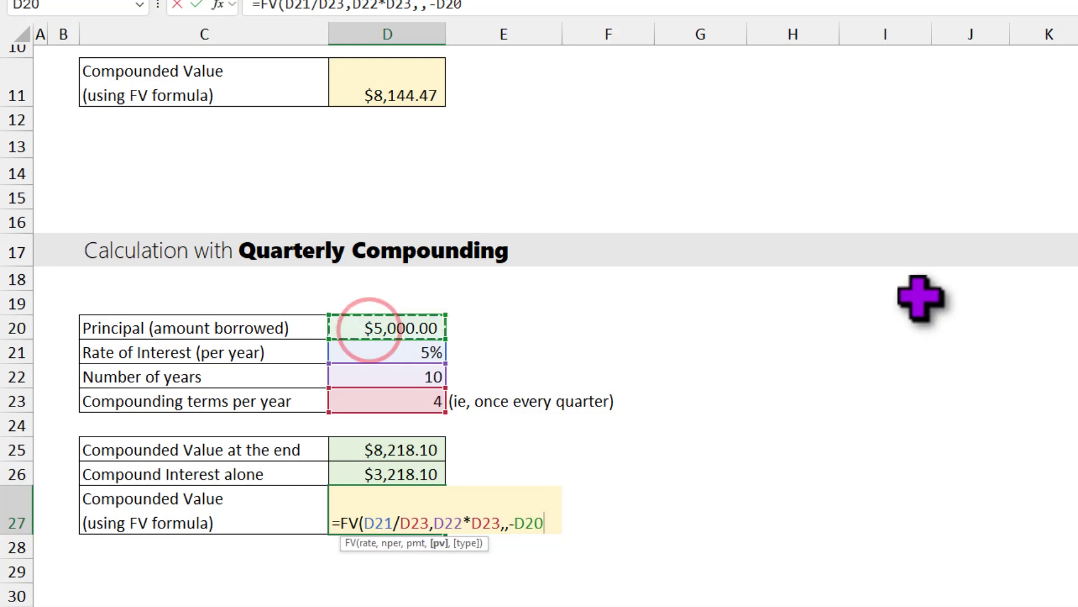
text())
key(ctrl+Return)
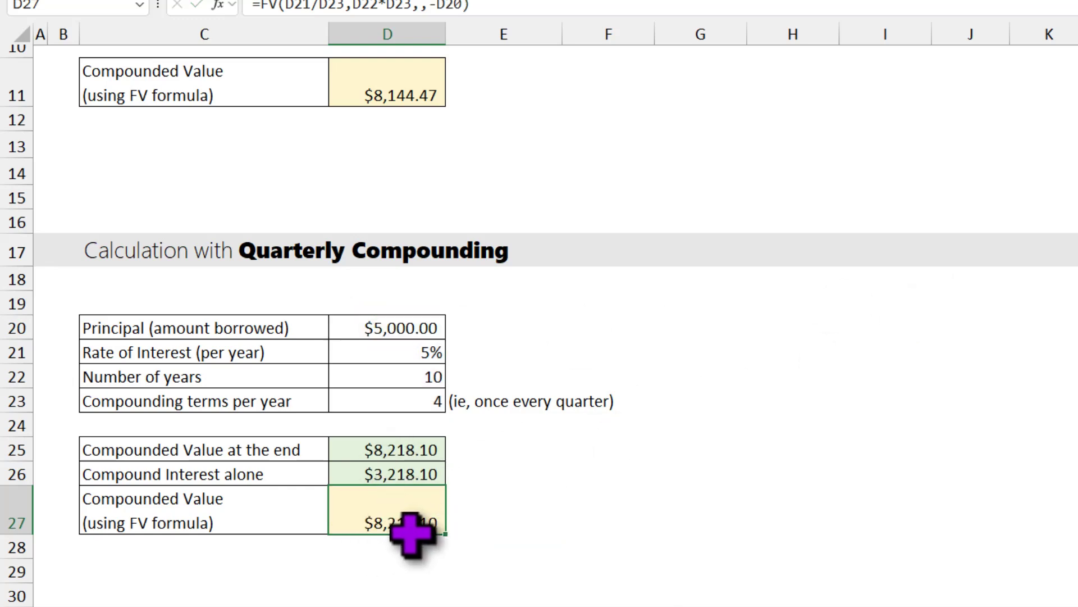
scroll(513, 518, down, 1)
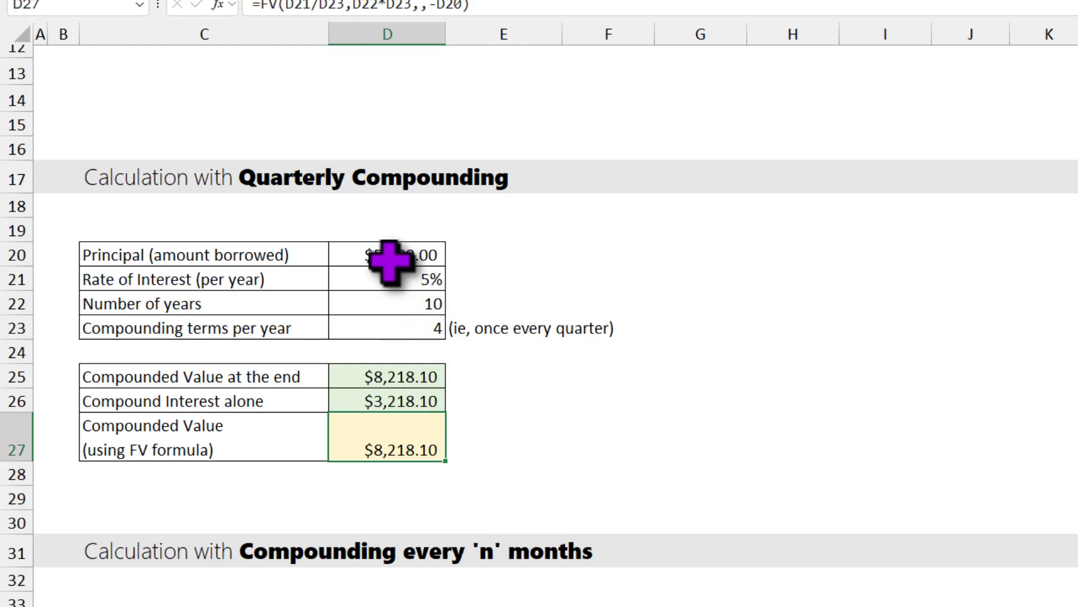
scroll(452, 383, down, 1)
scroll(452, 384, down, 3)
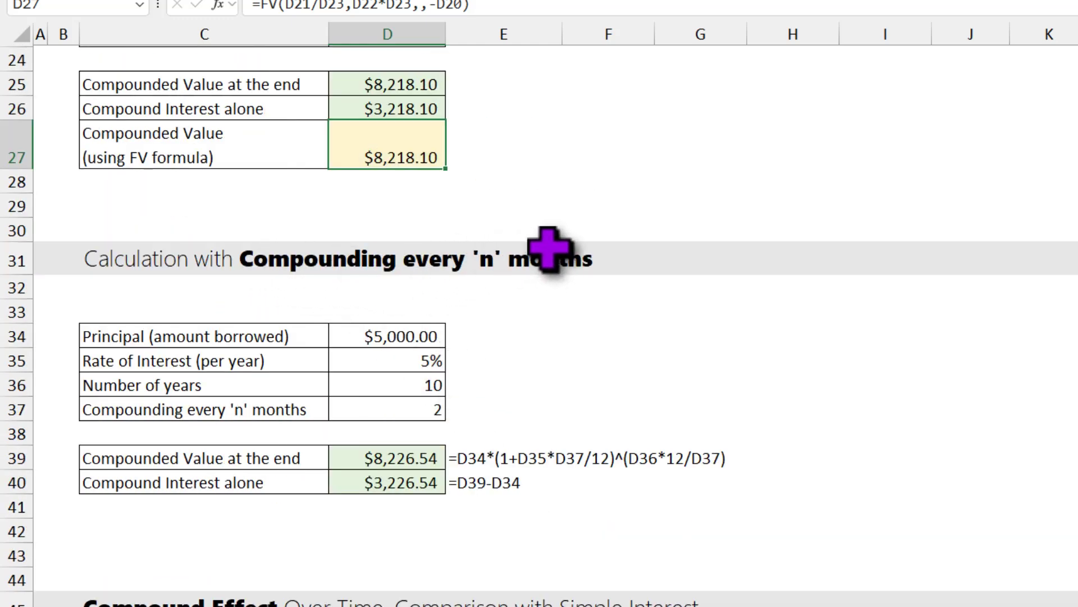
scroll(486, 291, down, 1)
click(419, 386)
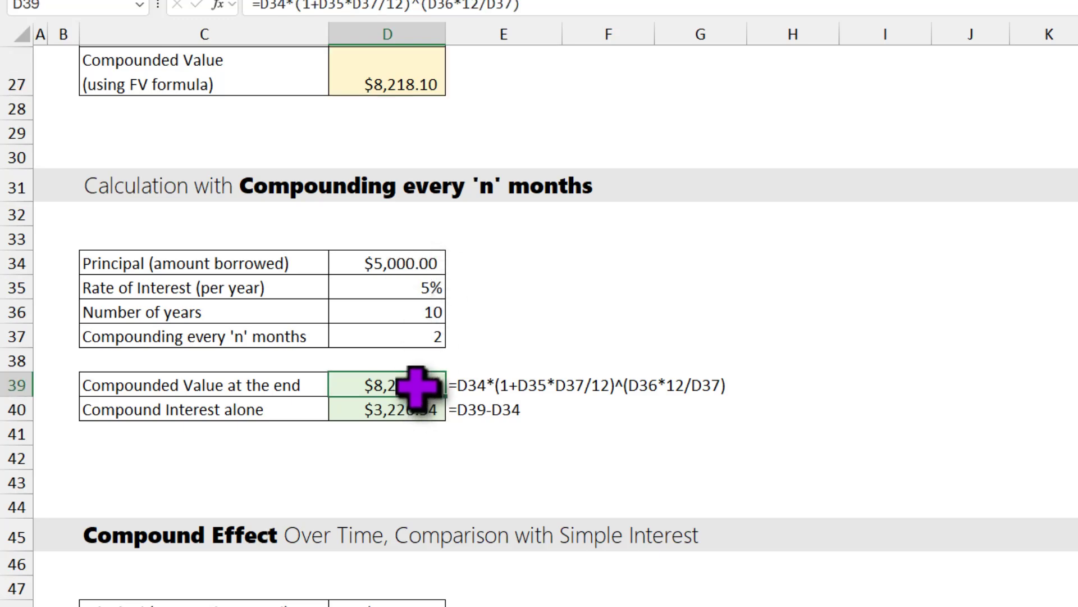
key(F2)
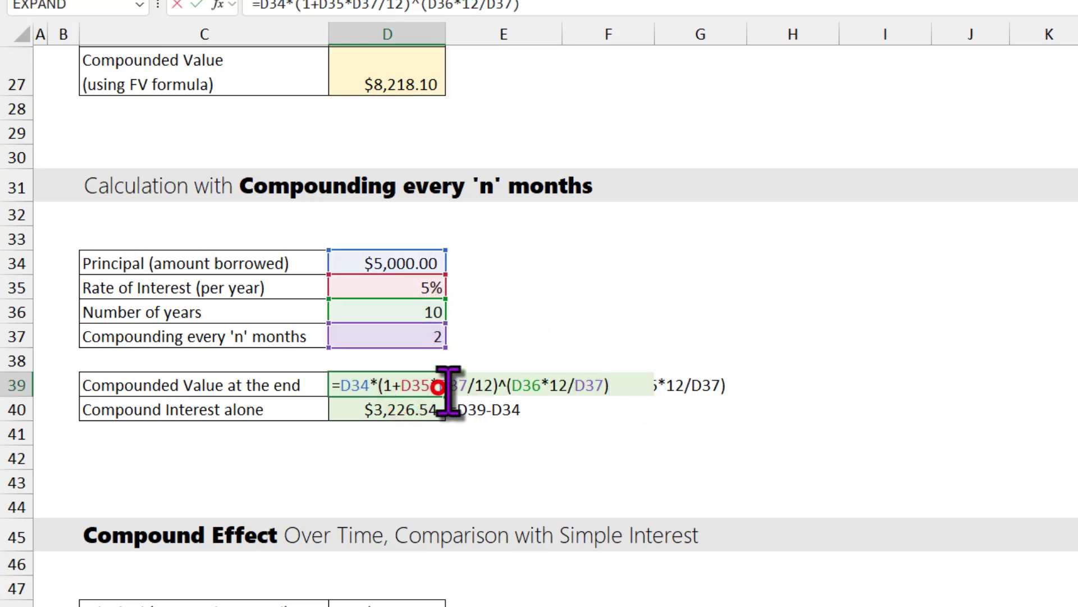
drag(439, 387, 465, 388)
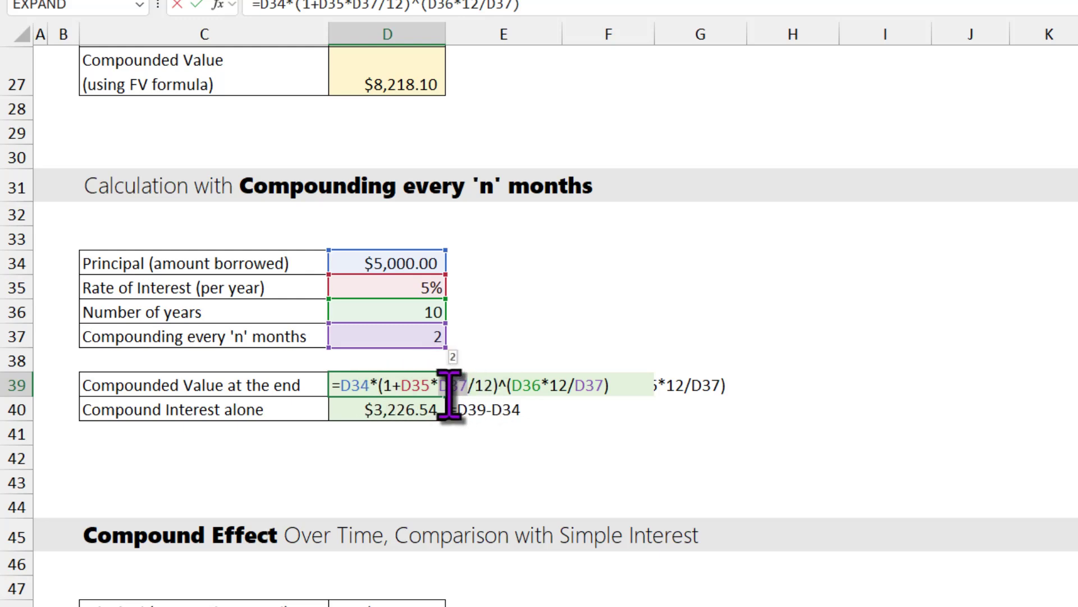
key(Escape)
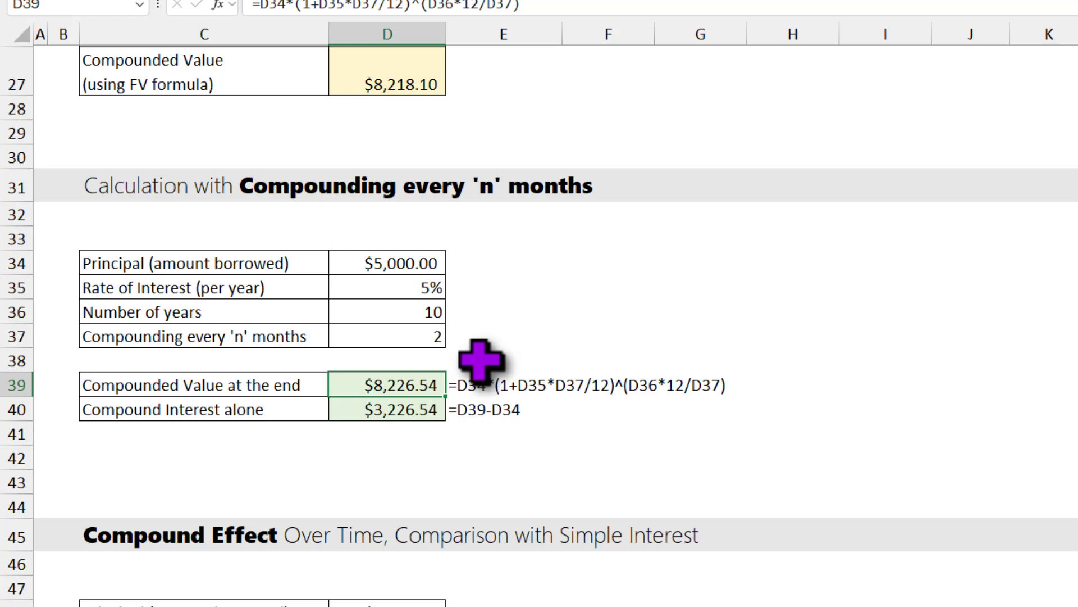
click(416, 337)
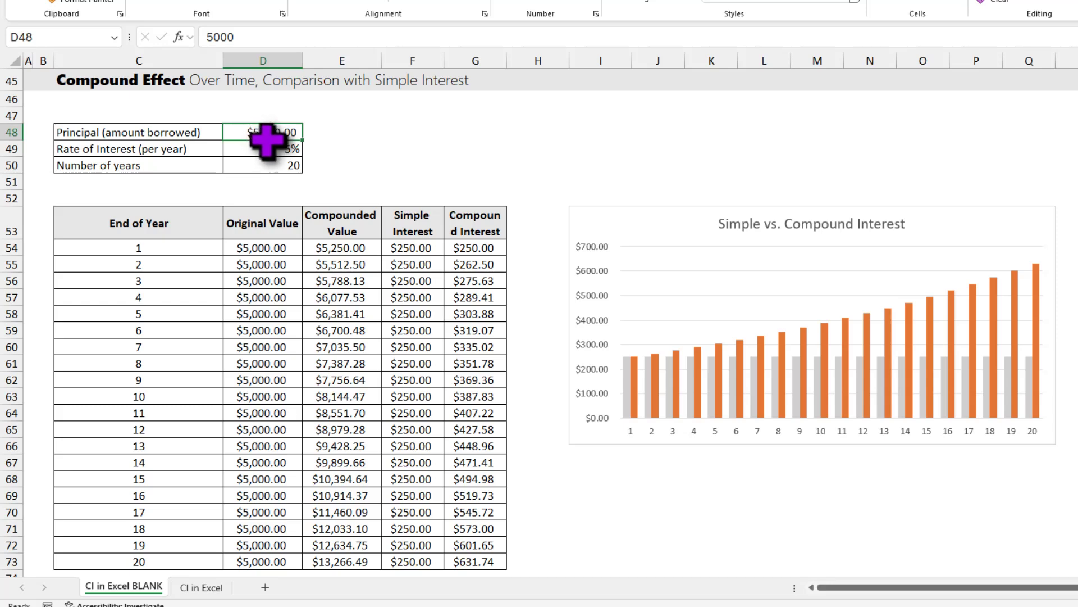
click(287, 150)
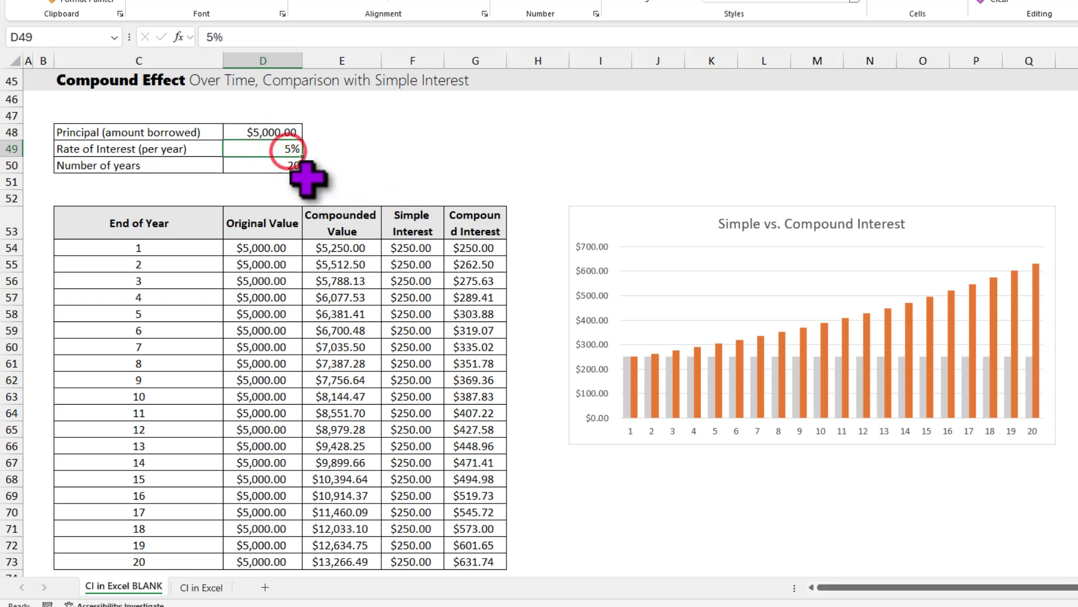
click(286, 165)
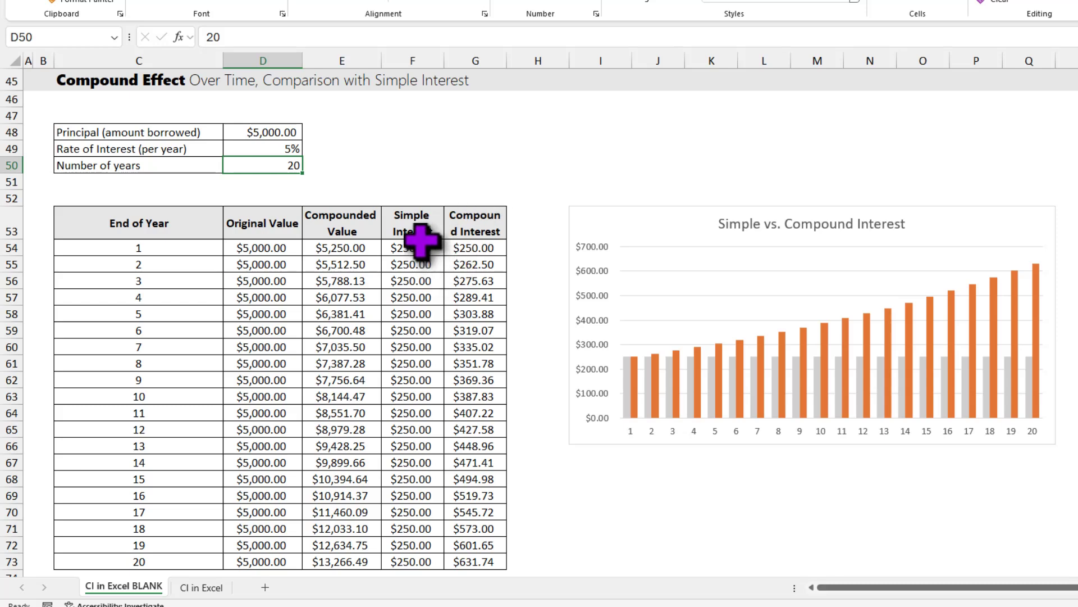
drag(421, 241, 411, 558)
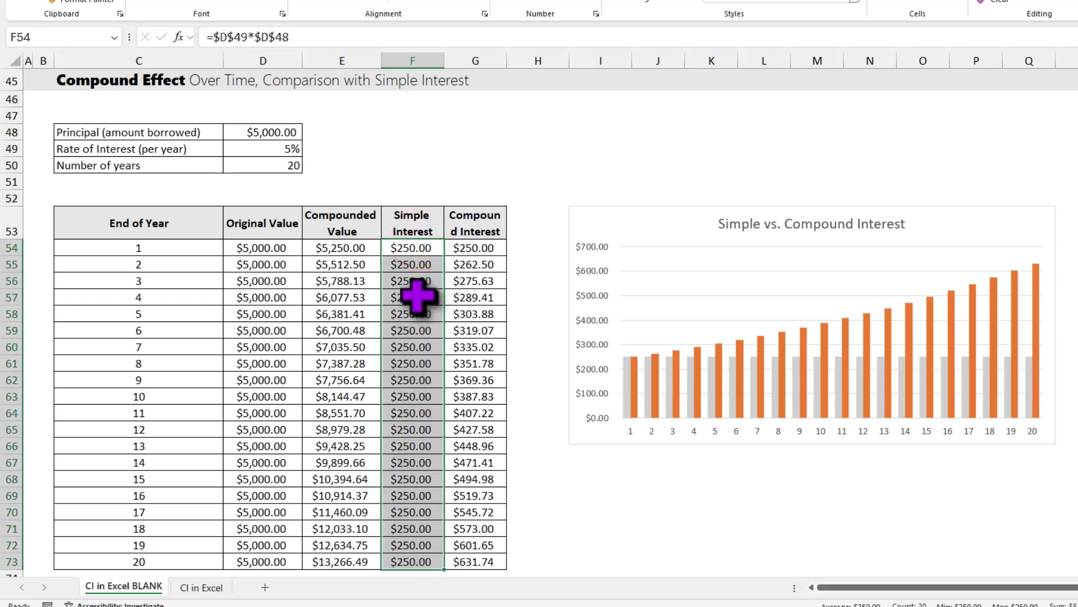
click(476, 246)
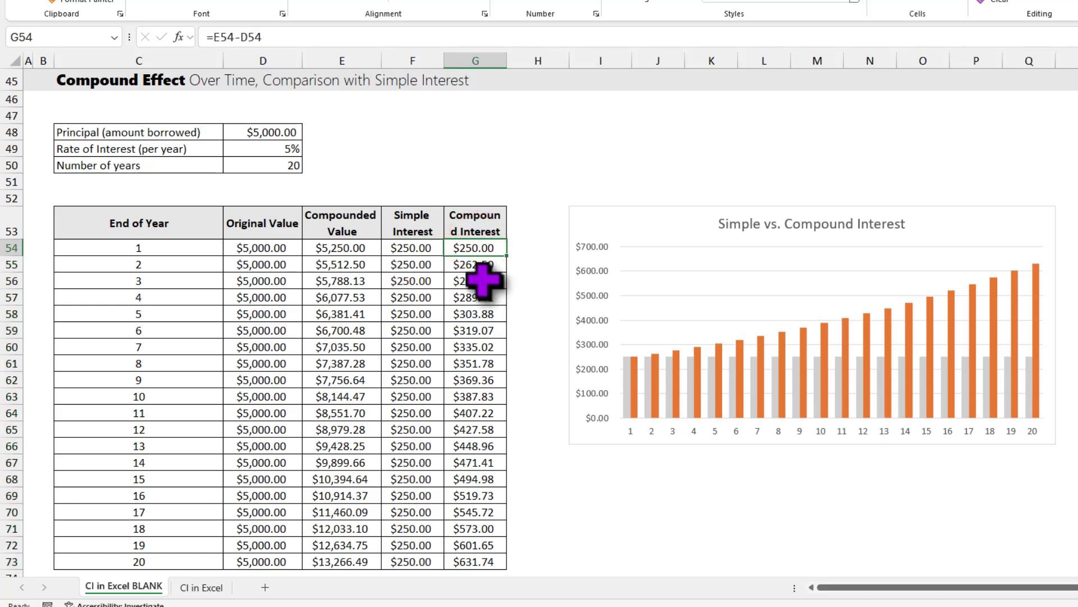
drag(410, 247, 470, 246)
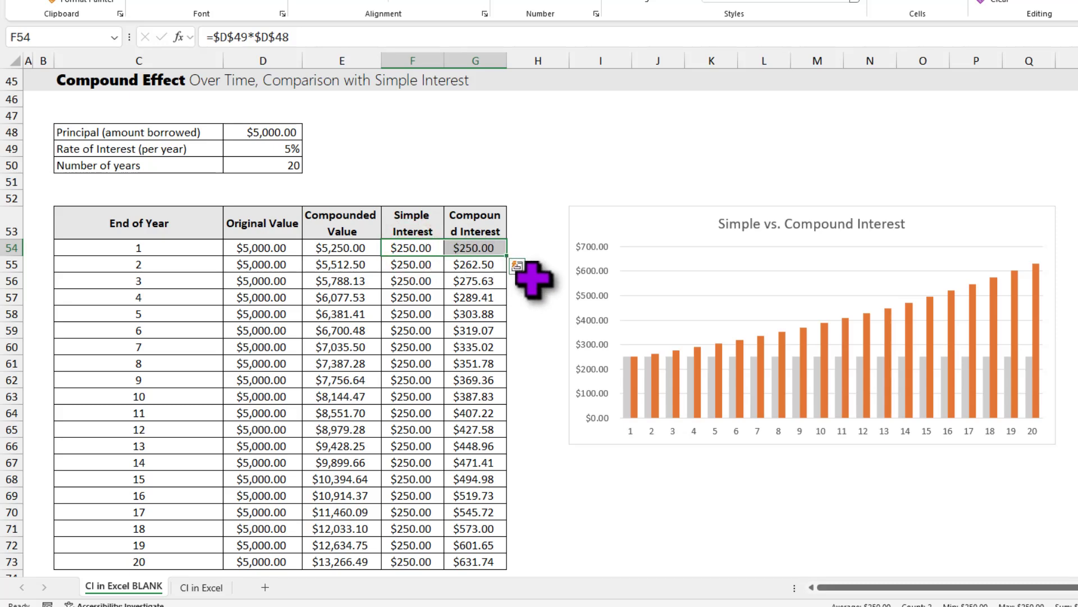
drag(408, 561, 484, 561)
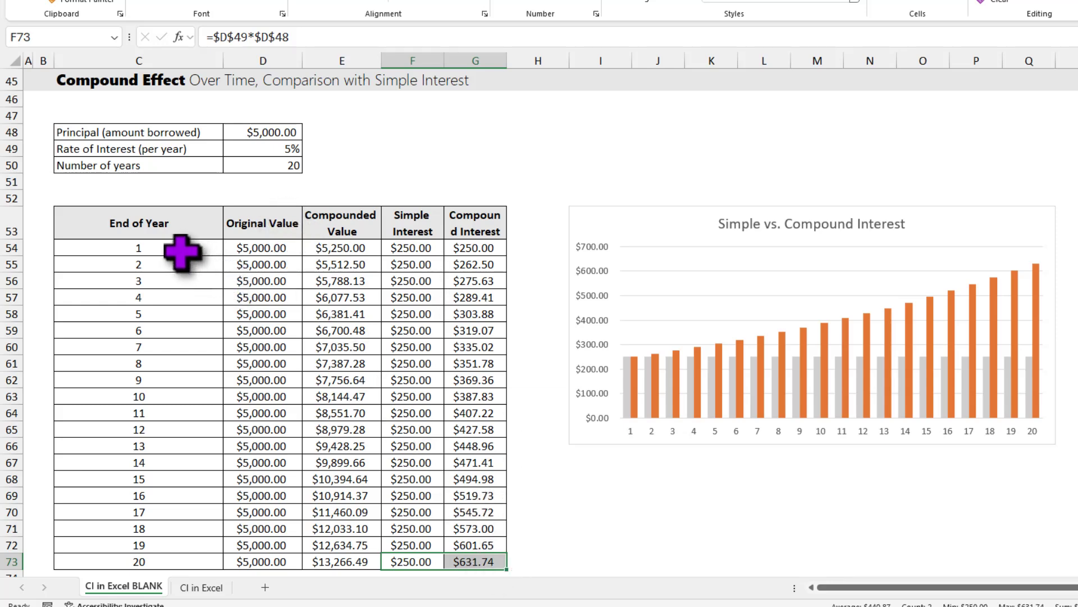
Inspect the End of Year SEQUENCE formula in C54 and the Original Value column.
drag(183, 249, 186, 566)
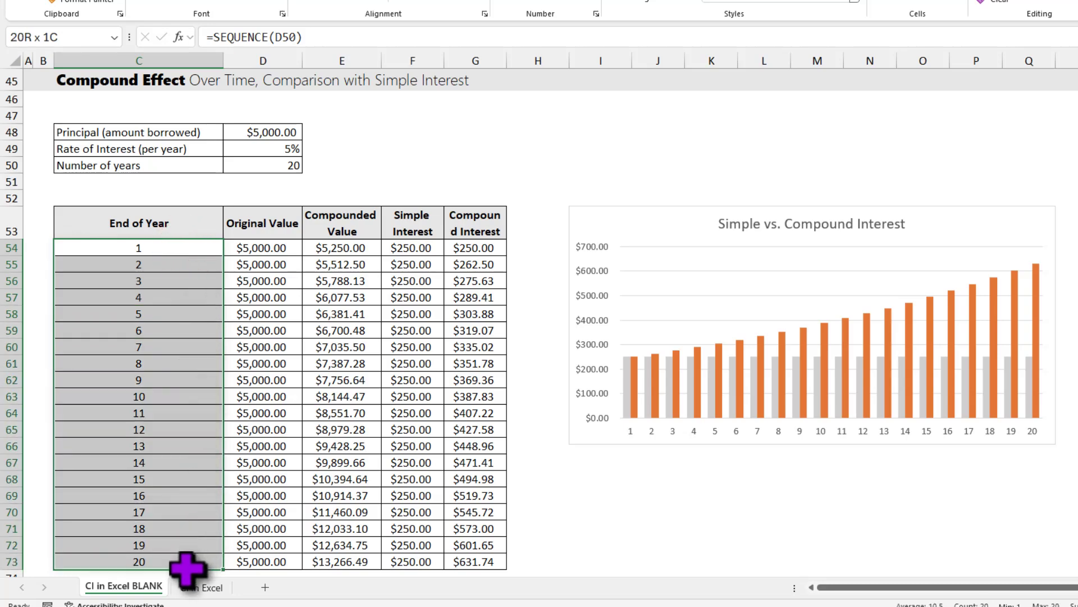
click(176, 246)
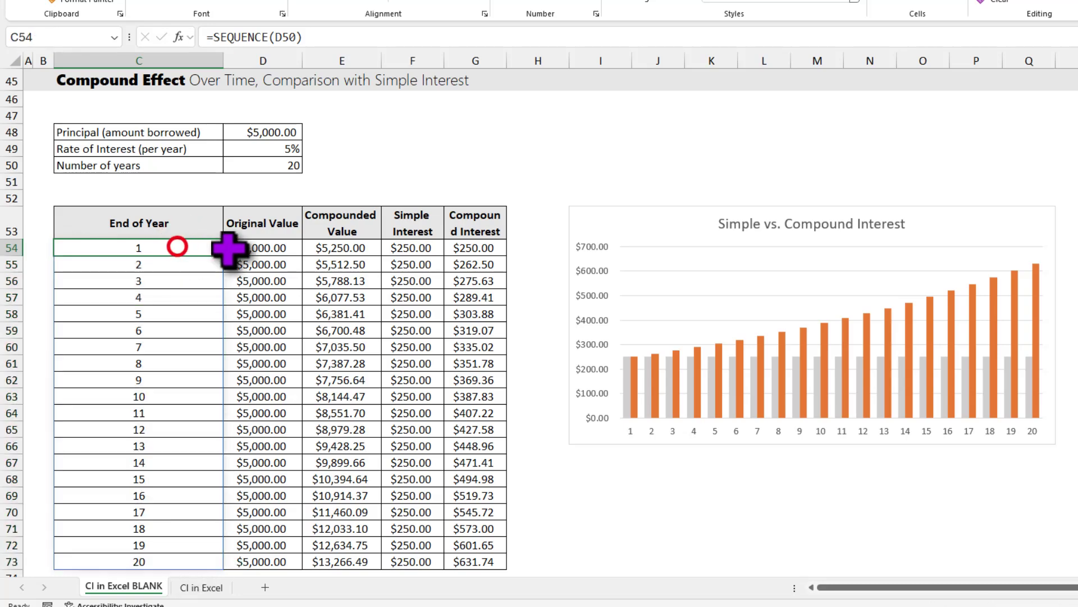
key(F2)
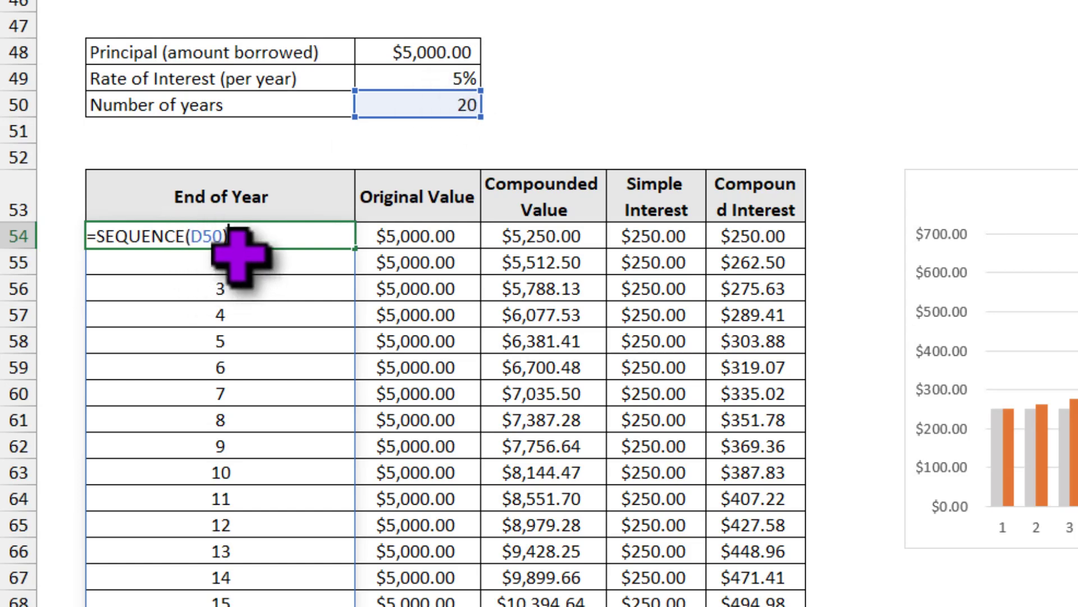
key(Escape)
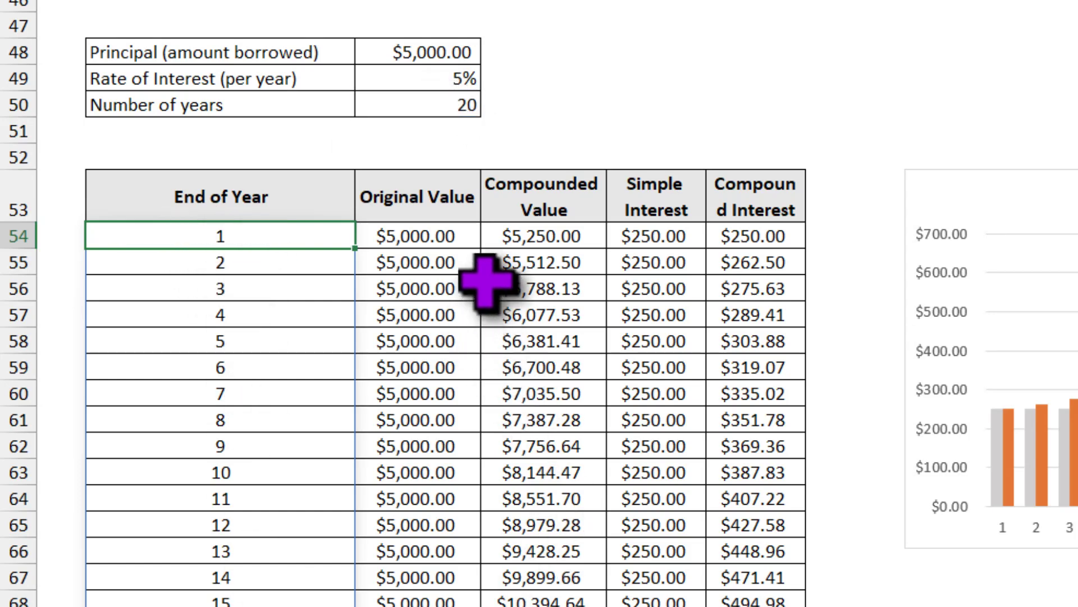
click(443, 247)
key(ctrl+shift+Down)
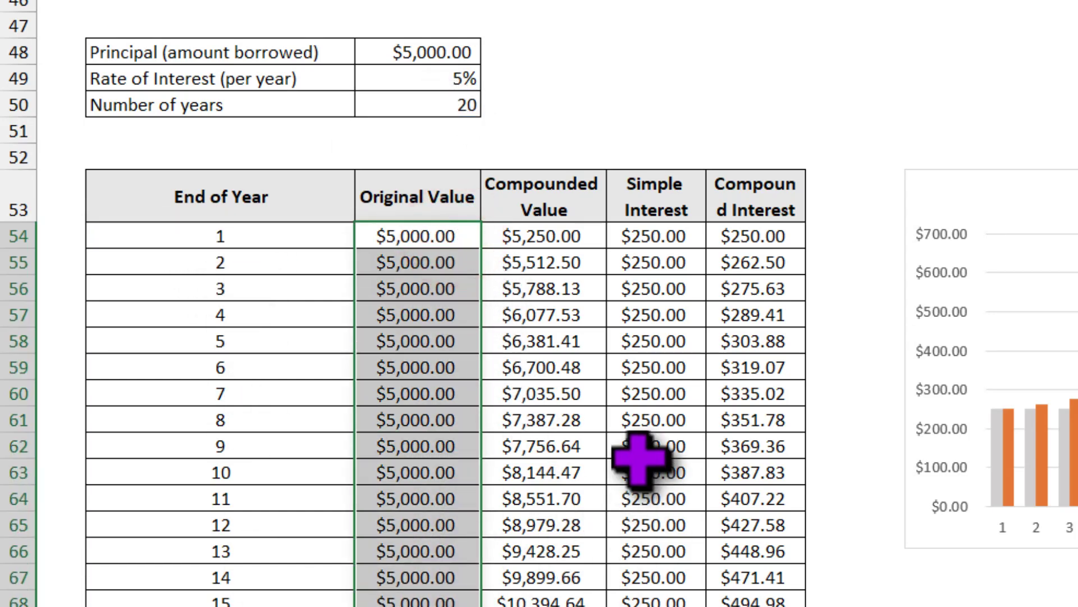
Complete E54 as =FV($D$49,C54#,,-$D$48), spilling compounded values from $5,250.00 to $13,266.49.
click(588, 238)
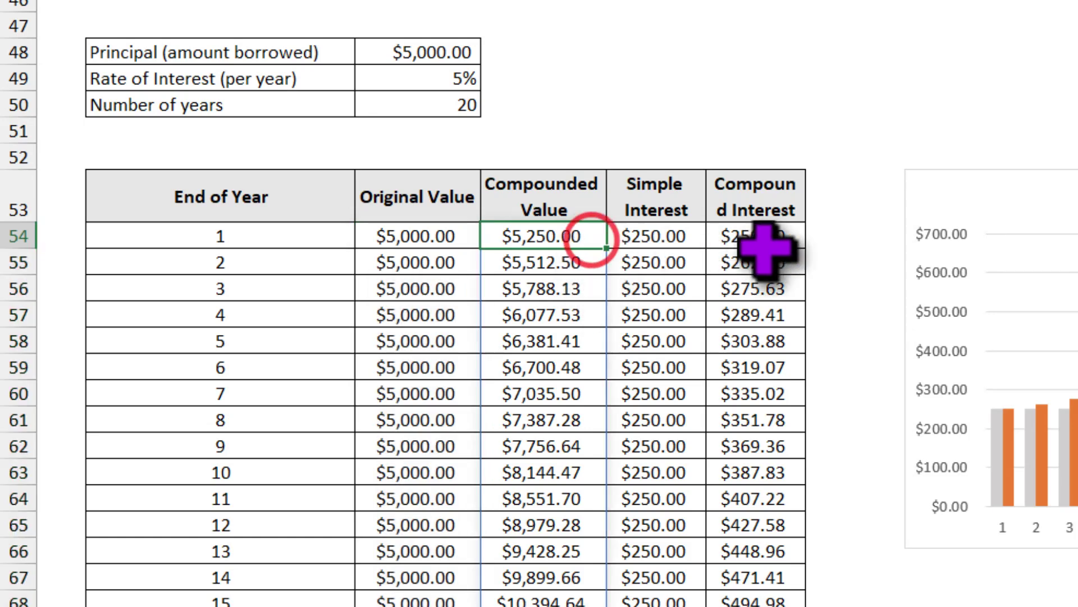
key(F2)
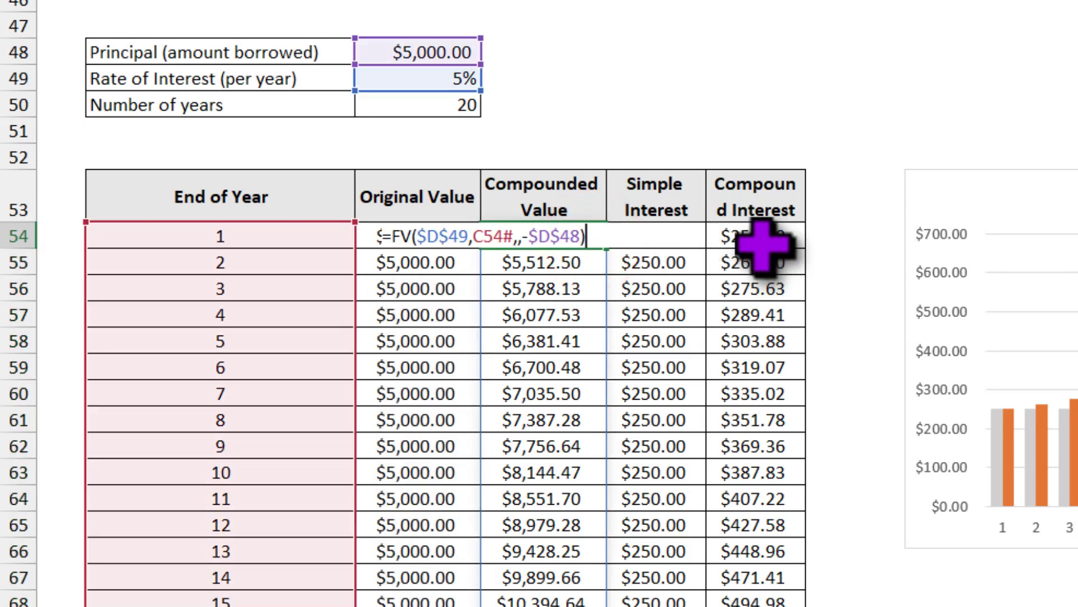
double_click(481, 236)
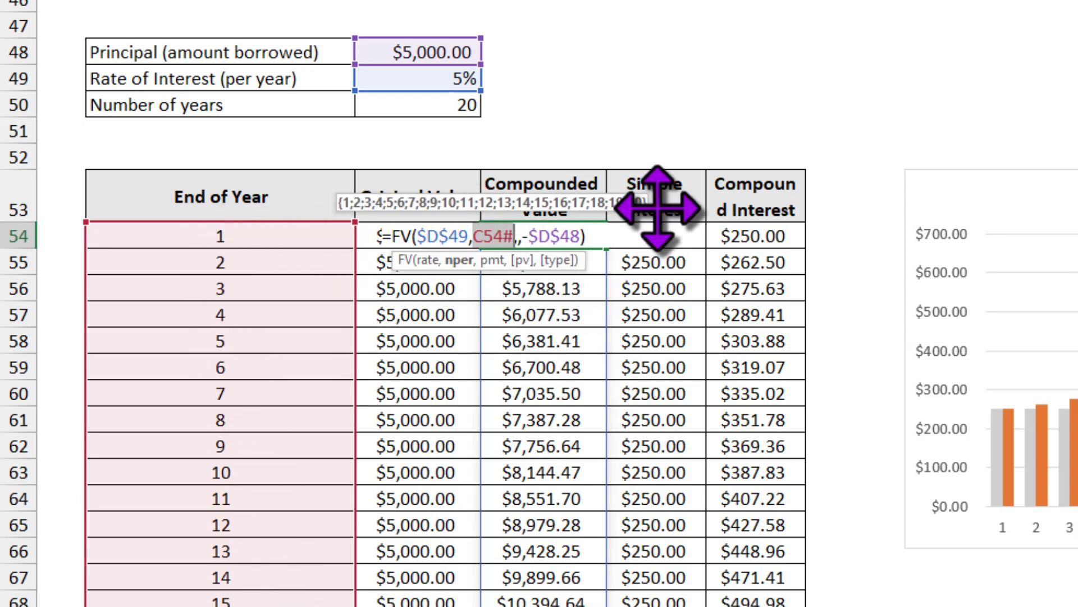
click(502, 236)
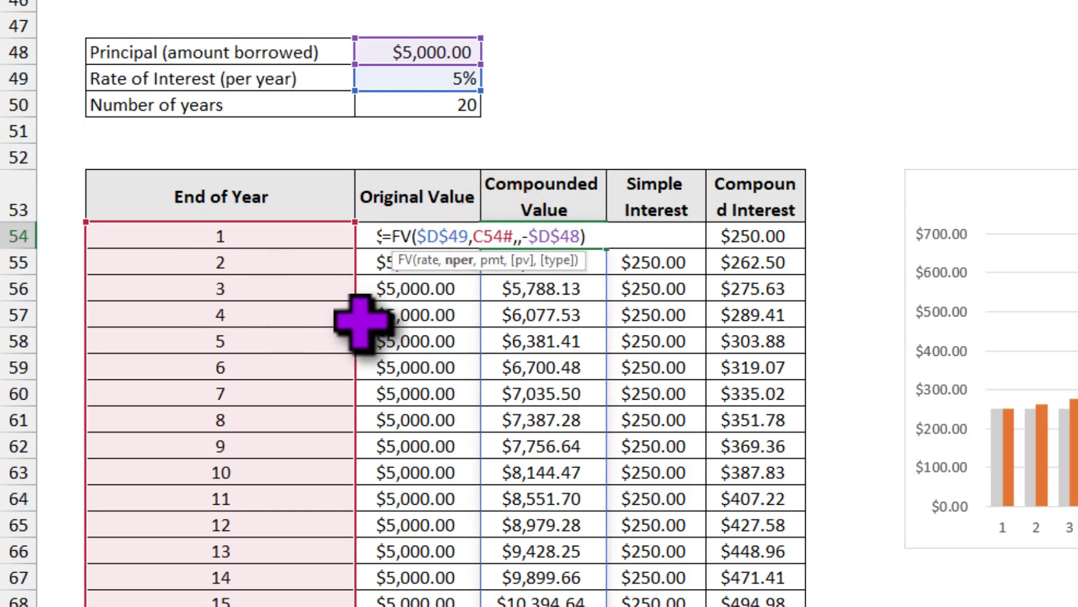
key(ctrl+Return)
Select the spilled compounded values, then the year 10 and year 20 rows.
drag(547, 233, 551, 606)
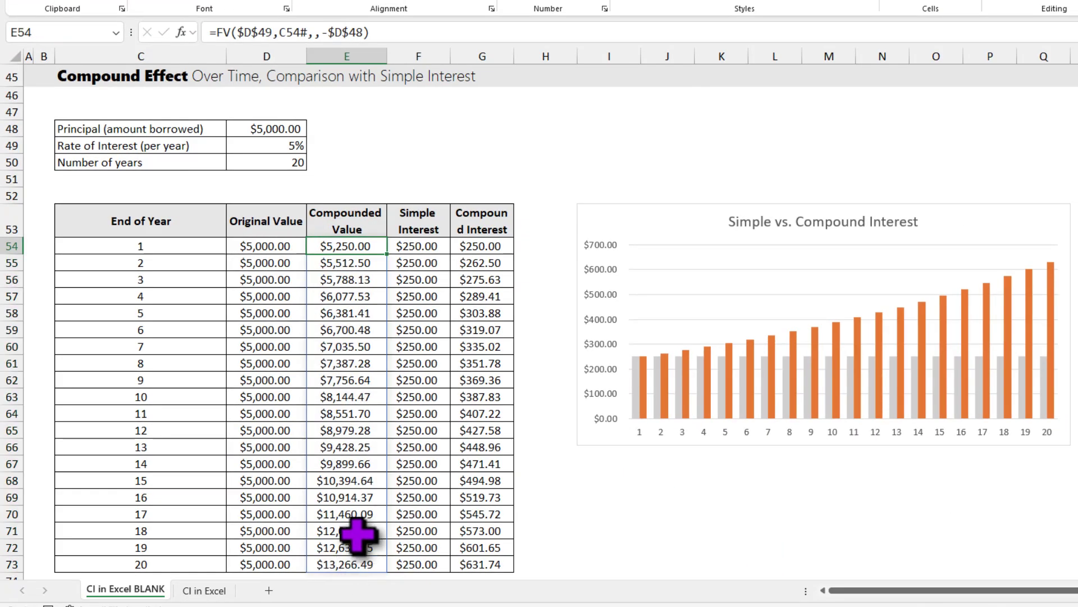
drag(359, 396, 157, 399)
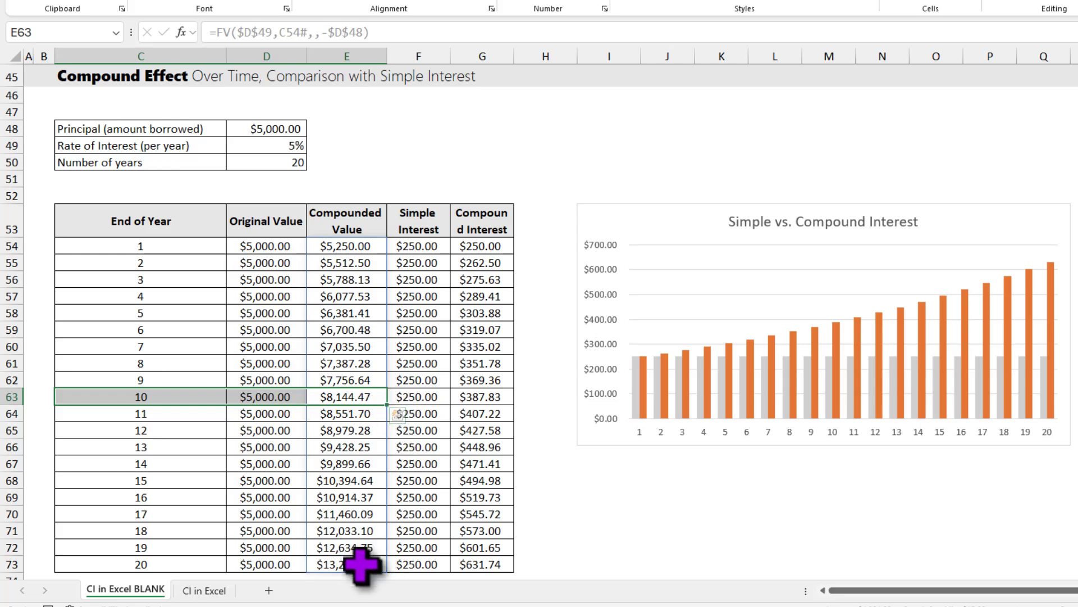
drag(360, 565, 172, 567)
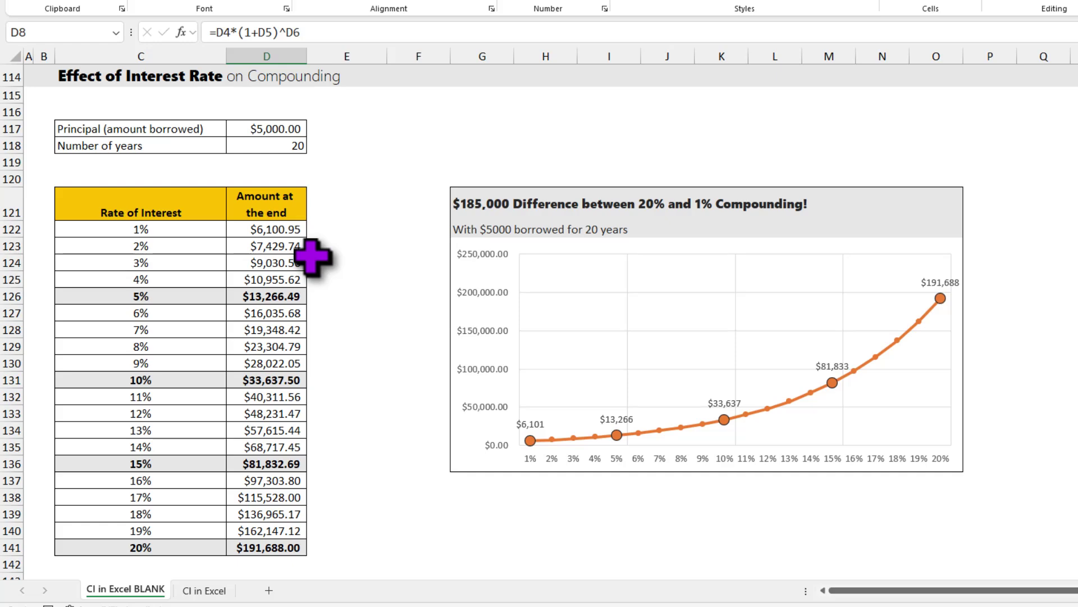
click(271, 129)
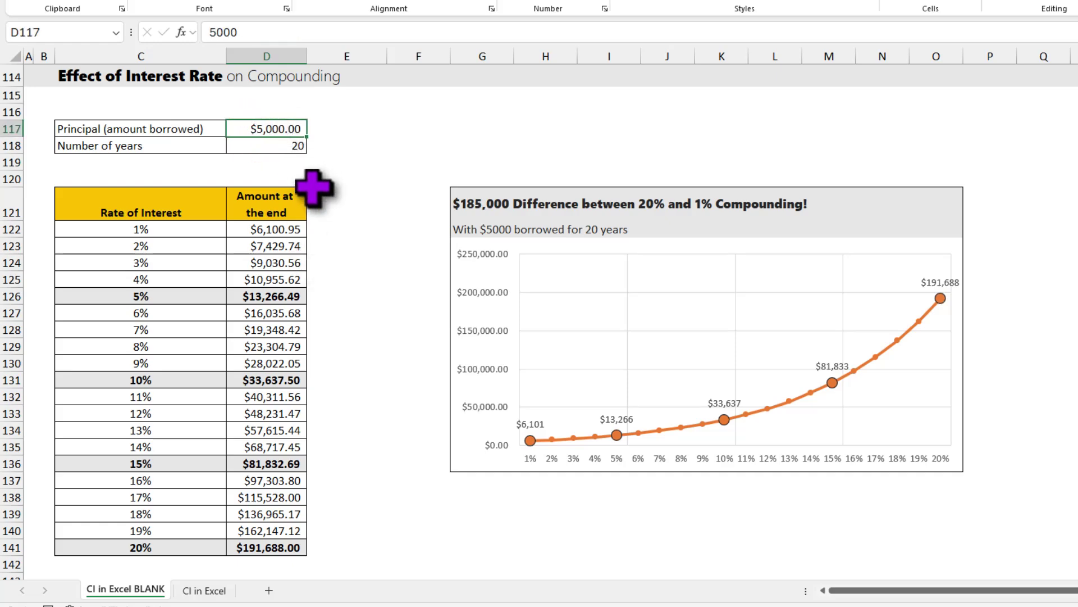
click(264, 146)
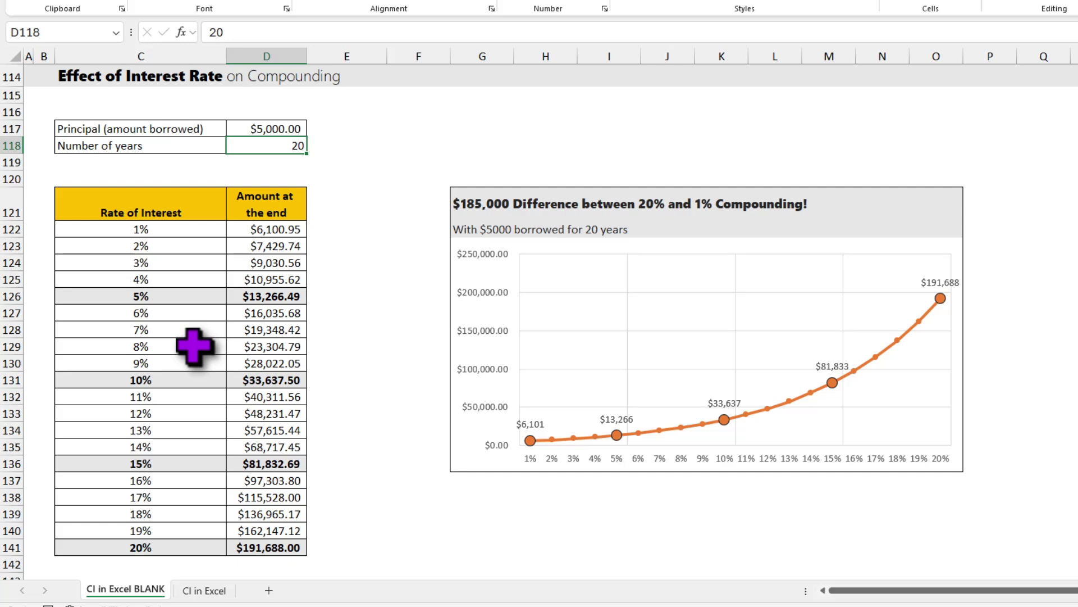
click(150, 231)
drag(150, 231, 128, 551)
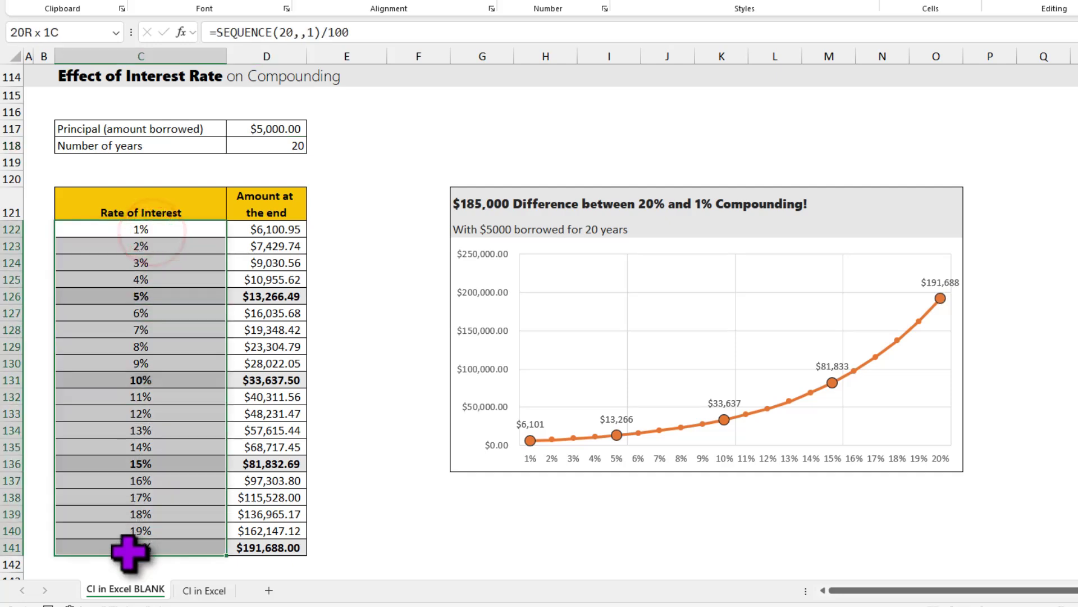
drag(157, 234, 149, 565)
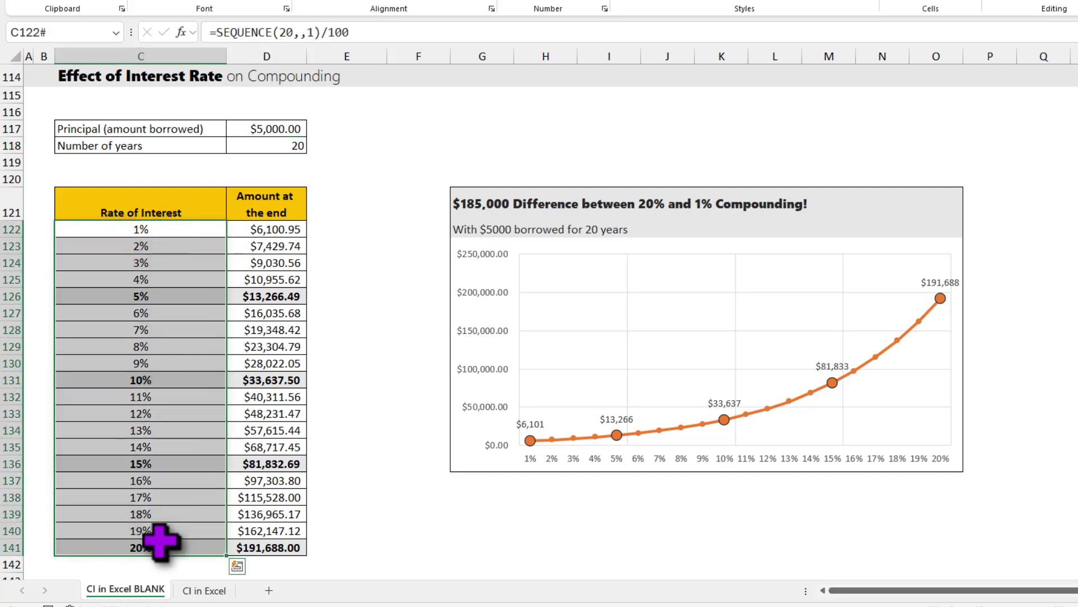
click(150, 232)
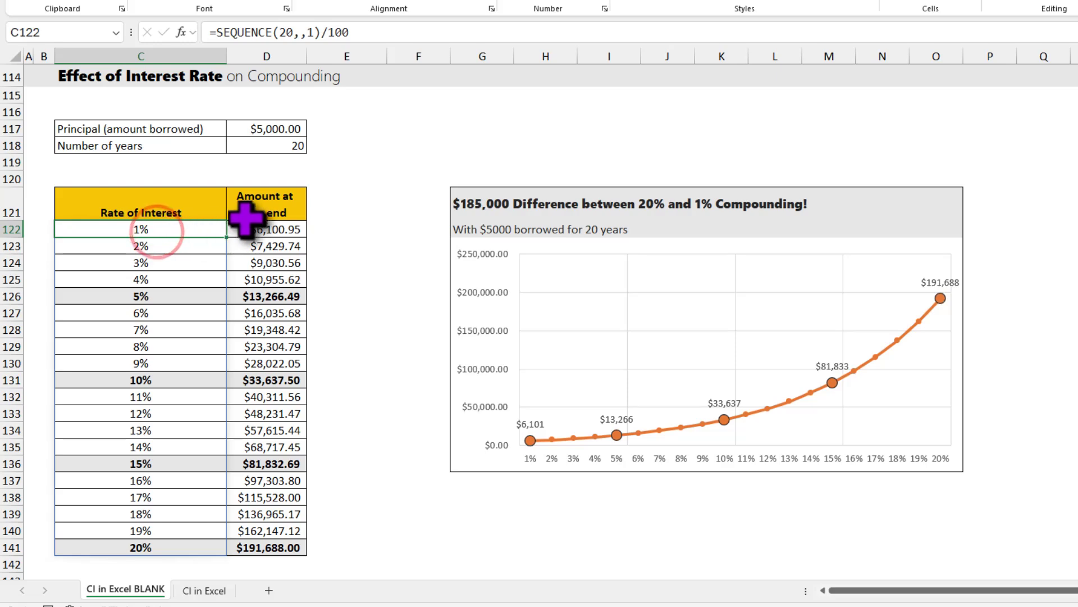
key(F2)
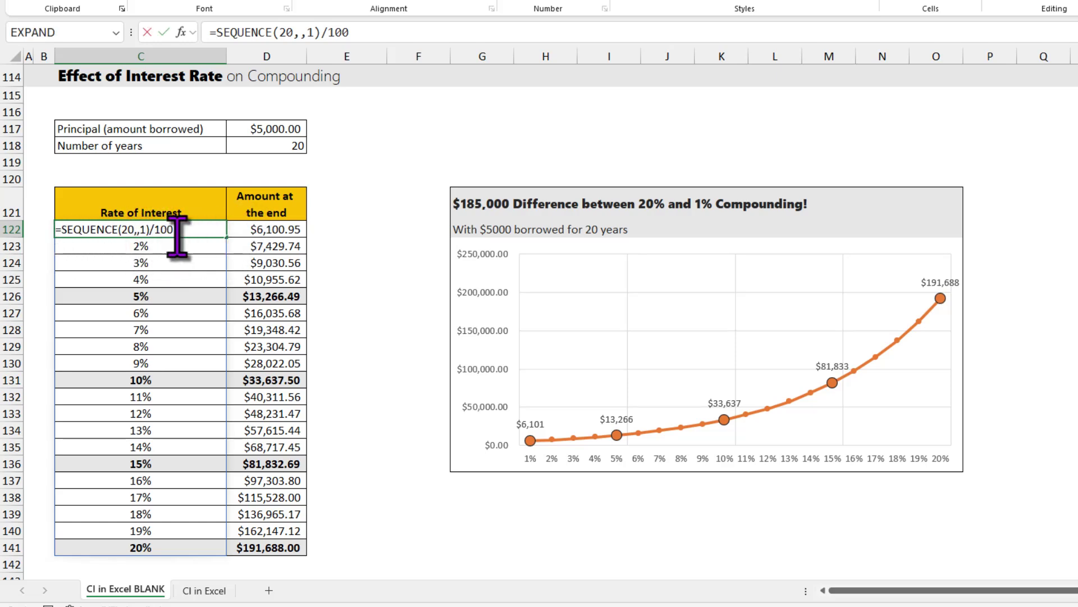
key(Escape)
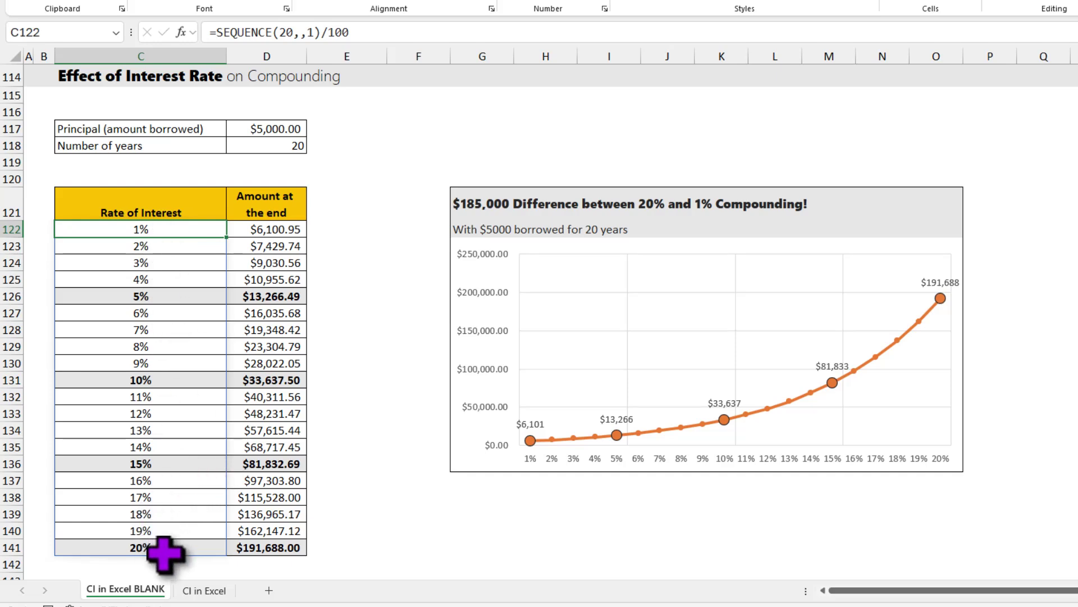
click(289, 230)
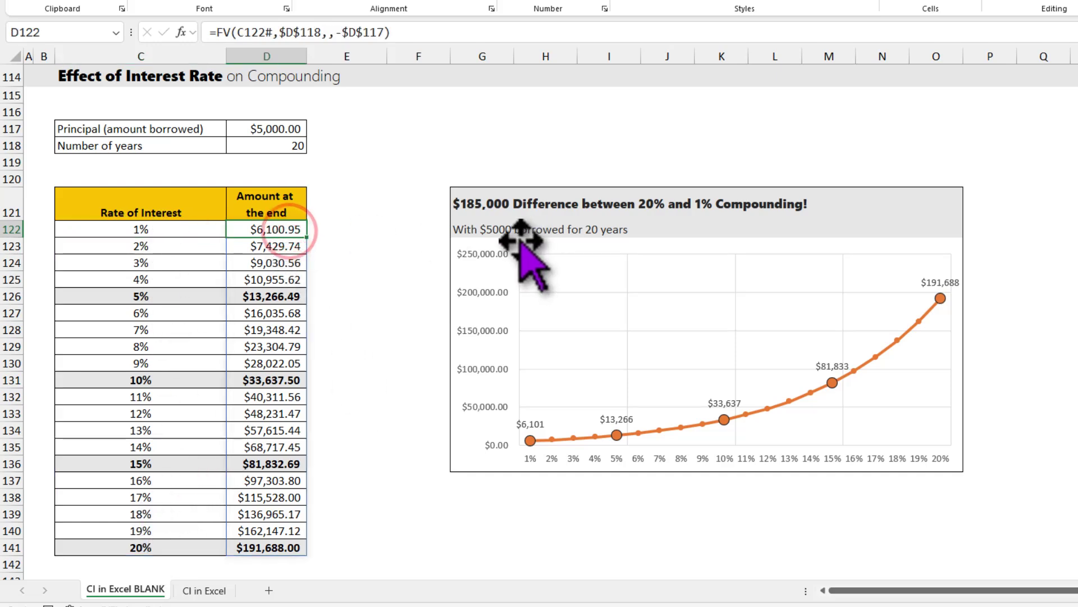
key(F2)
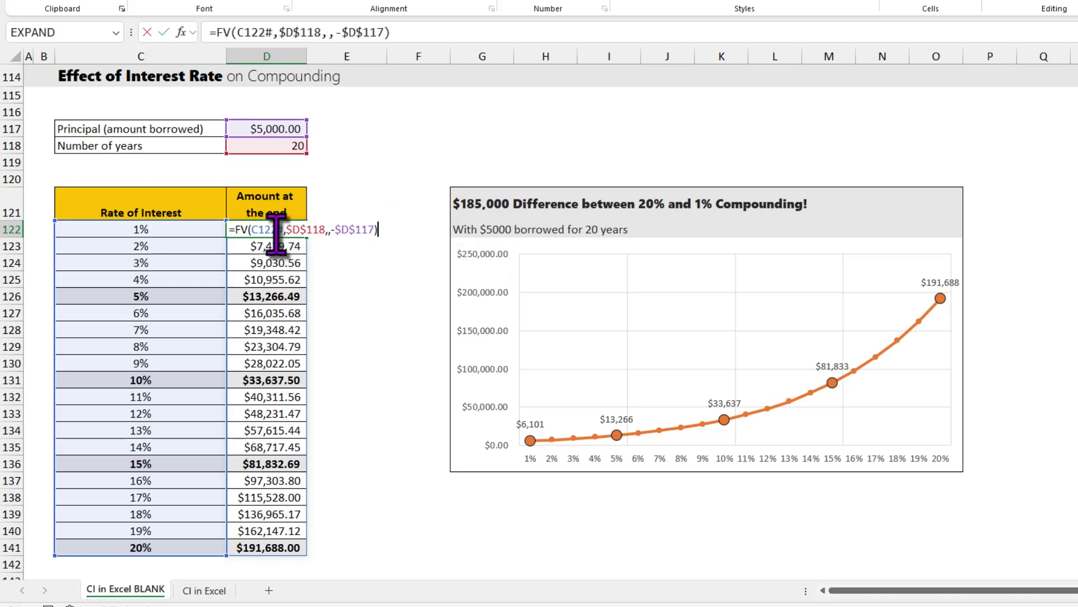
drag(253, 231, 281, 230)
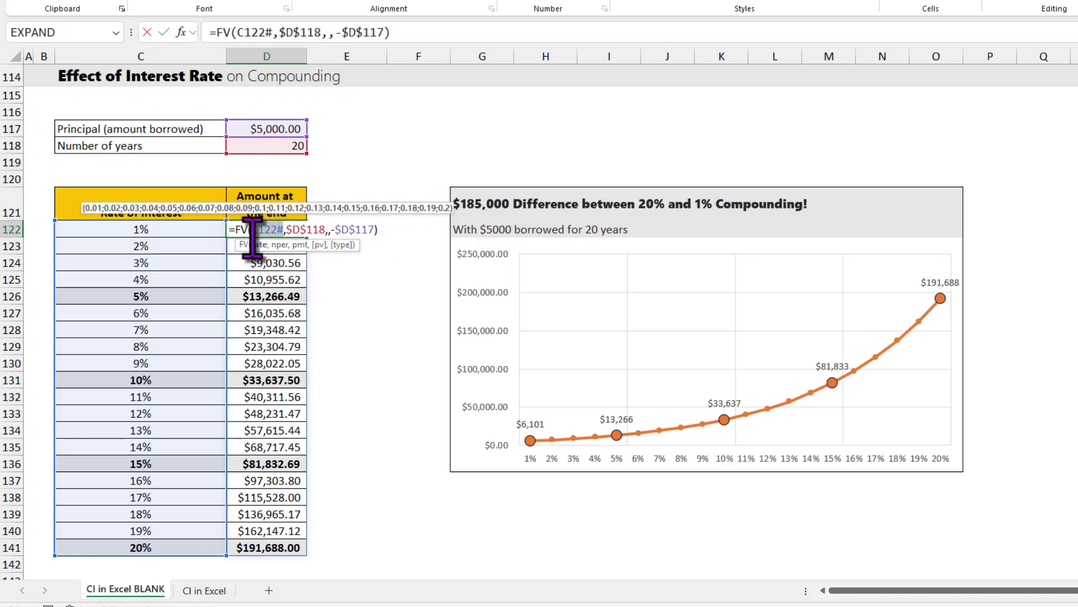
key(Escape)
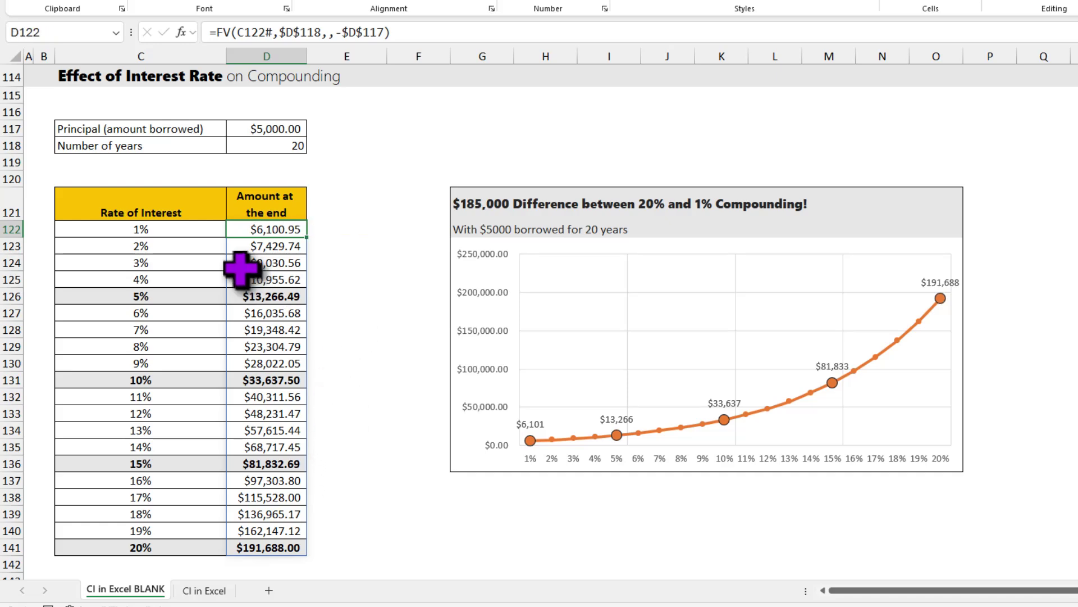
click(144, 230)
drag(145, 230, 277, 233)
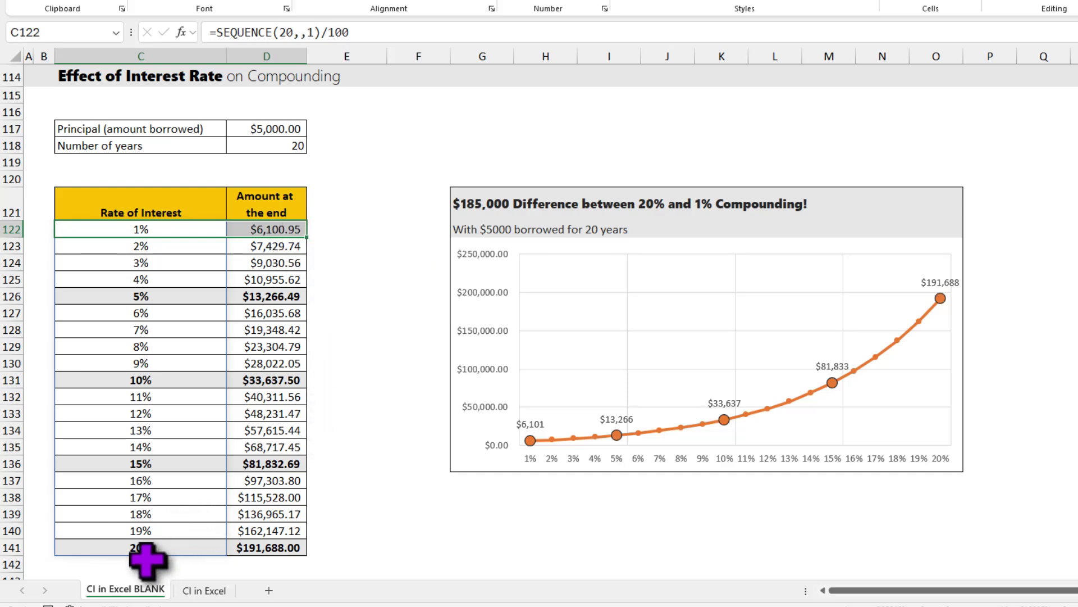
drag(145, 548, 264, 549)
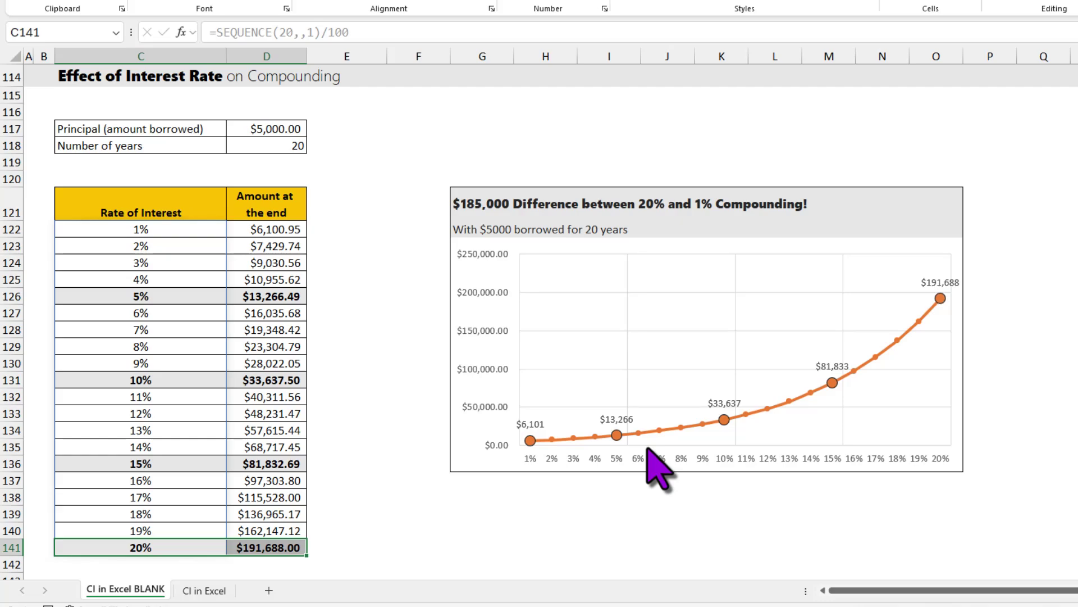
Delete the existing result in D154 of the Compounding of Monthly Payments section.
scroll(644, 244, down, 11)
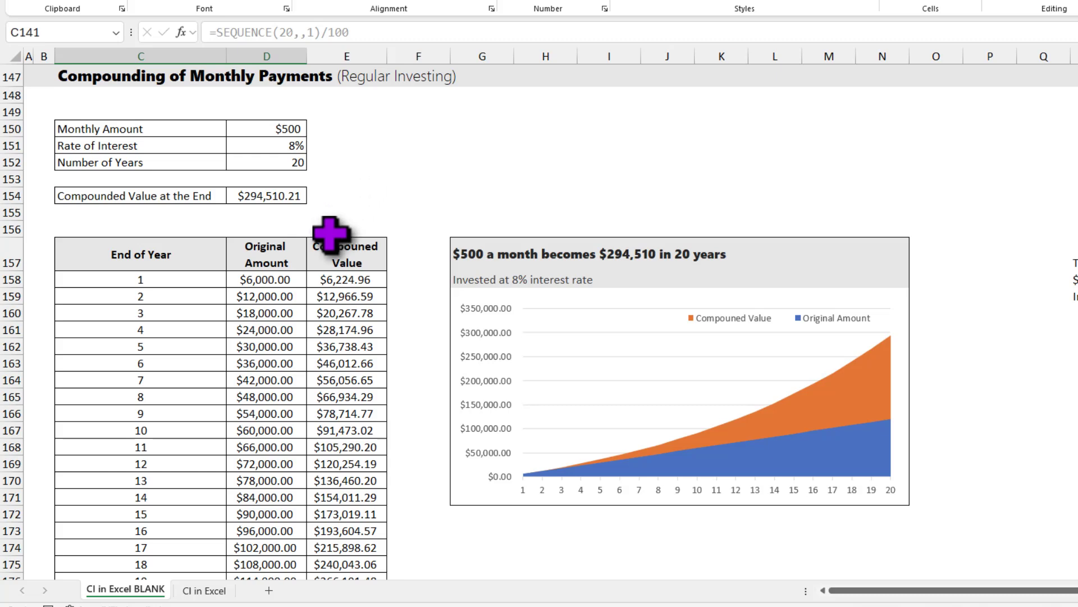
click(276, 196)
key(Delete)
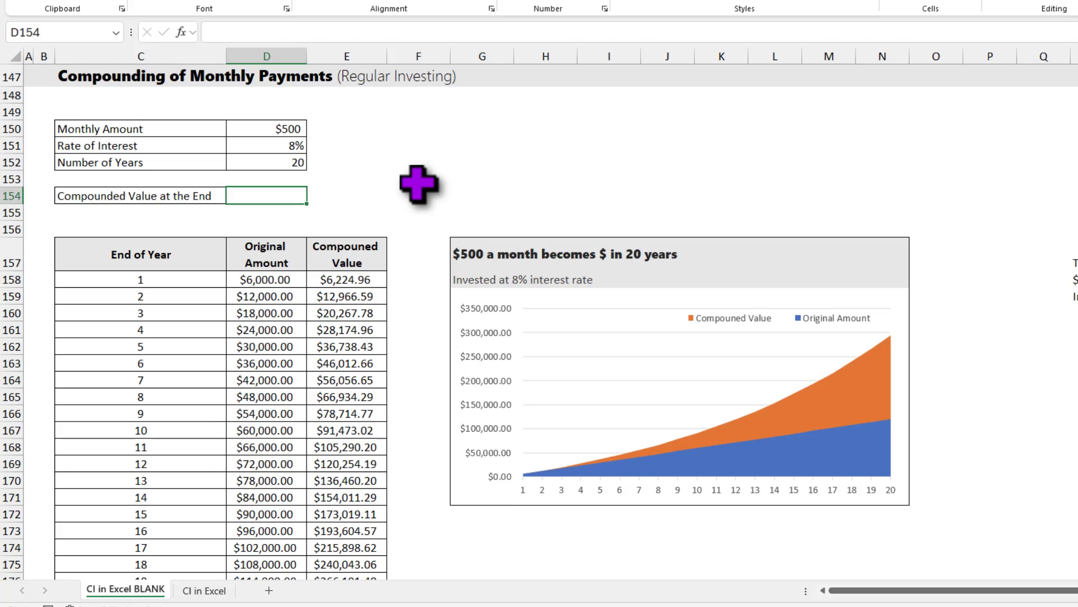
Enter =FV(D151/12,D152*12,D150) in D154 for monthly compounding.
key(F2)
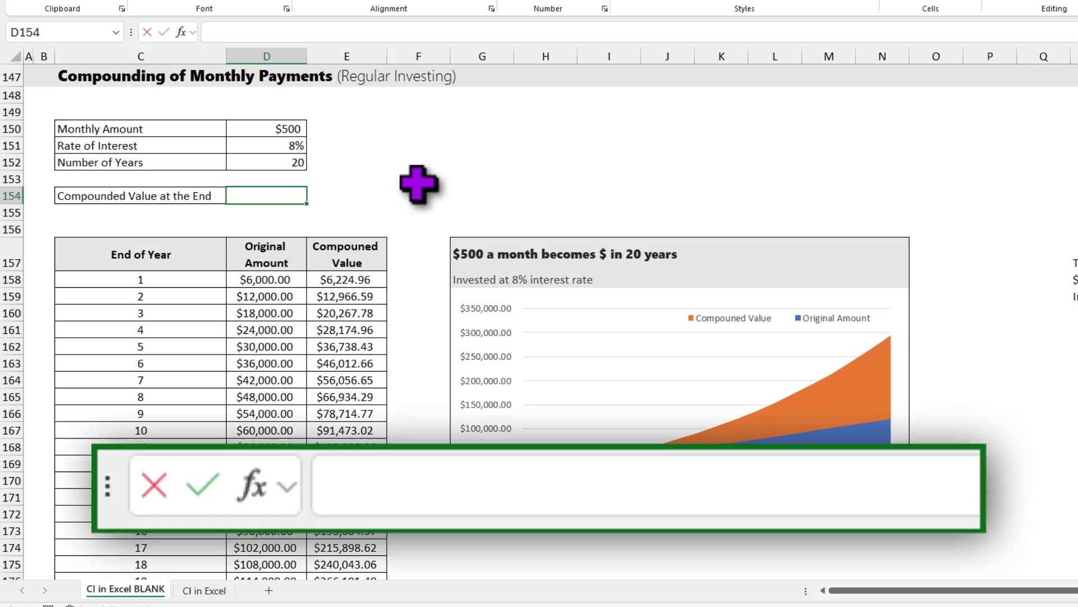
text(=fv)
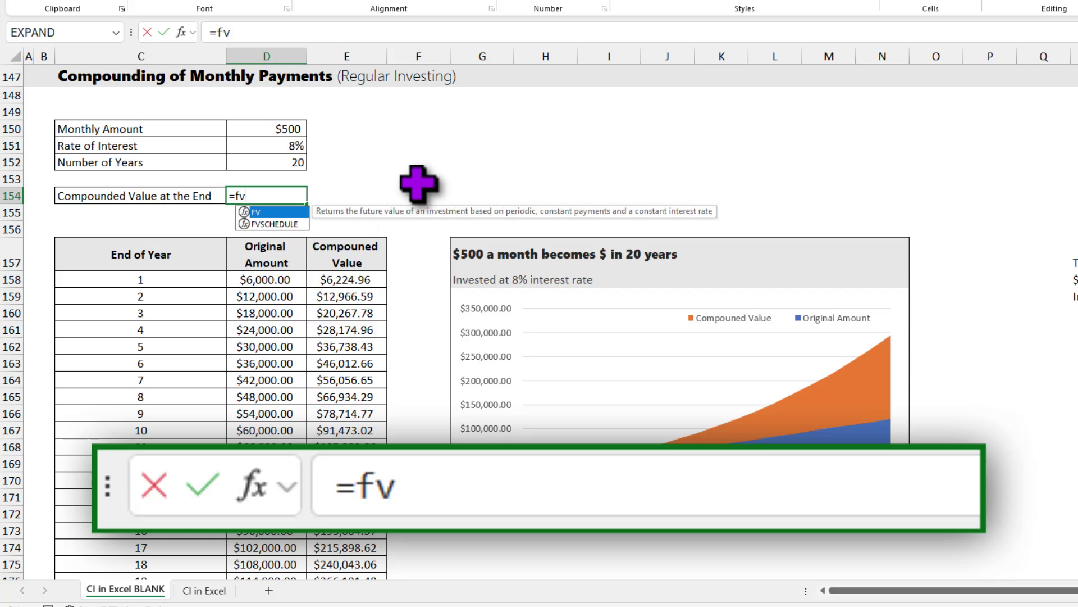
key(Tab)
click(293, 146)
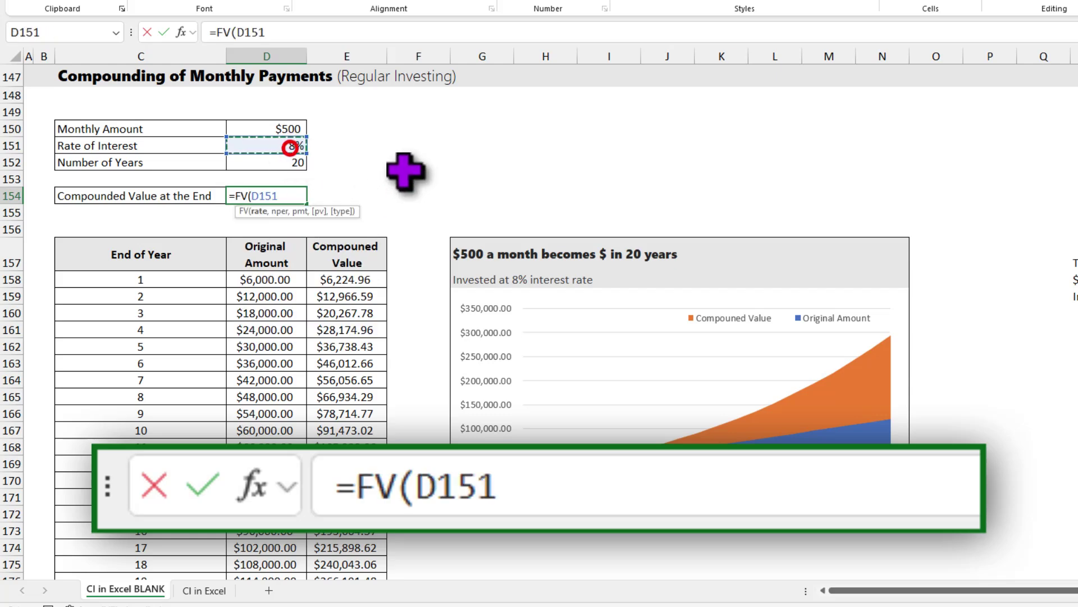
text(,)
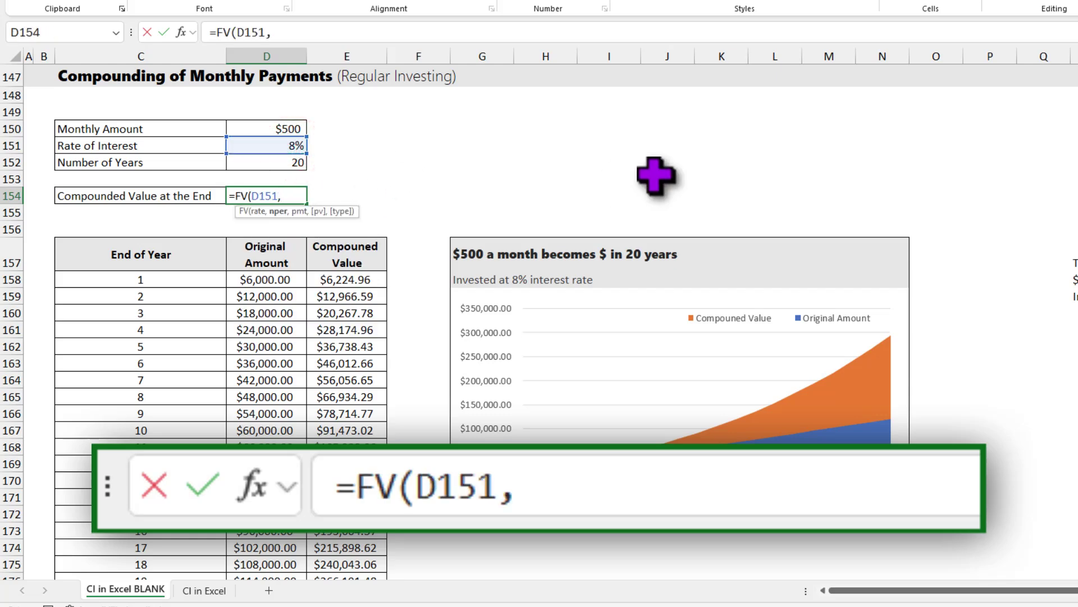
click(299, 162)
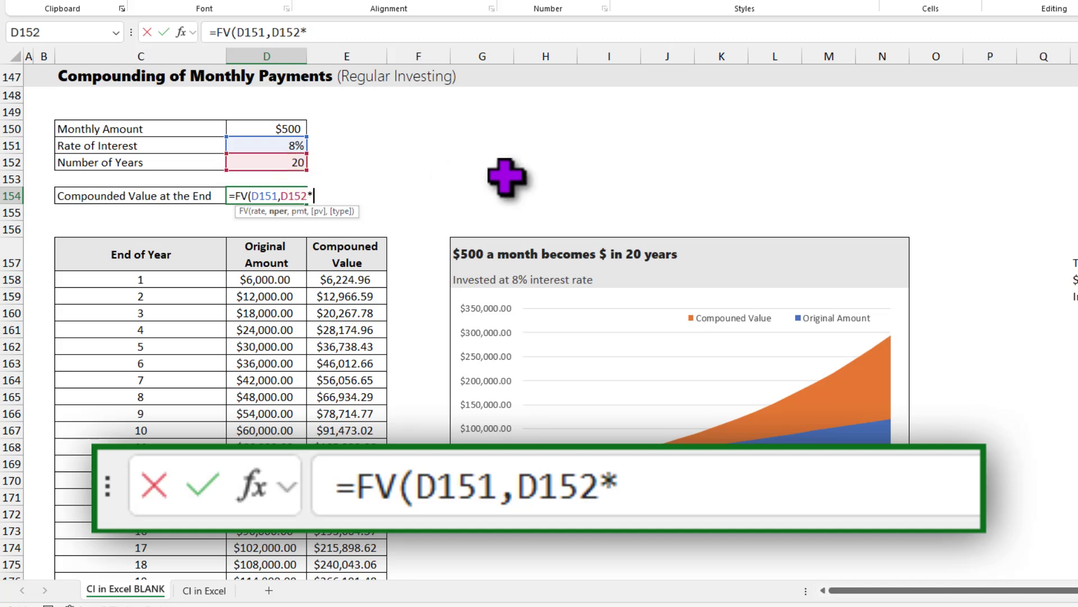
text(2)
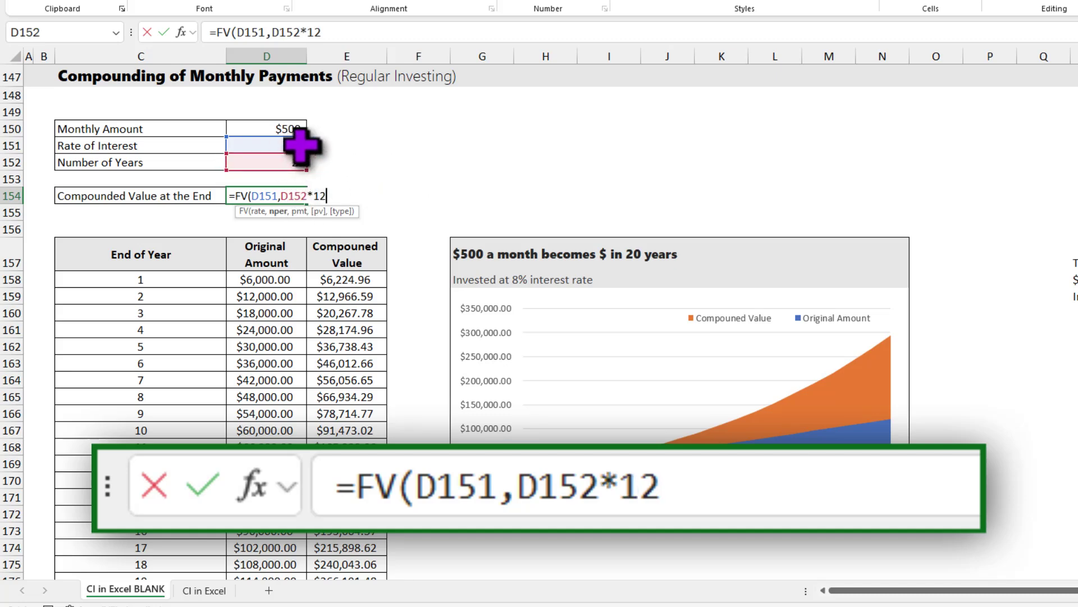
click(278, 194)
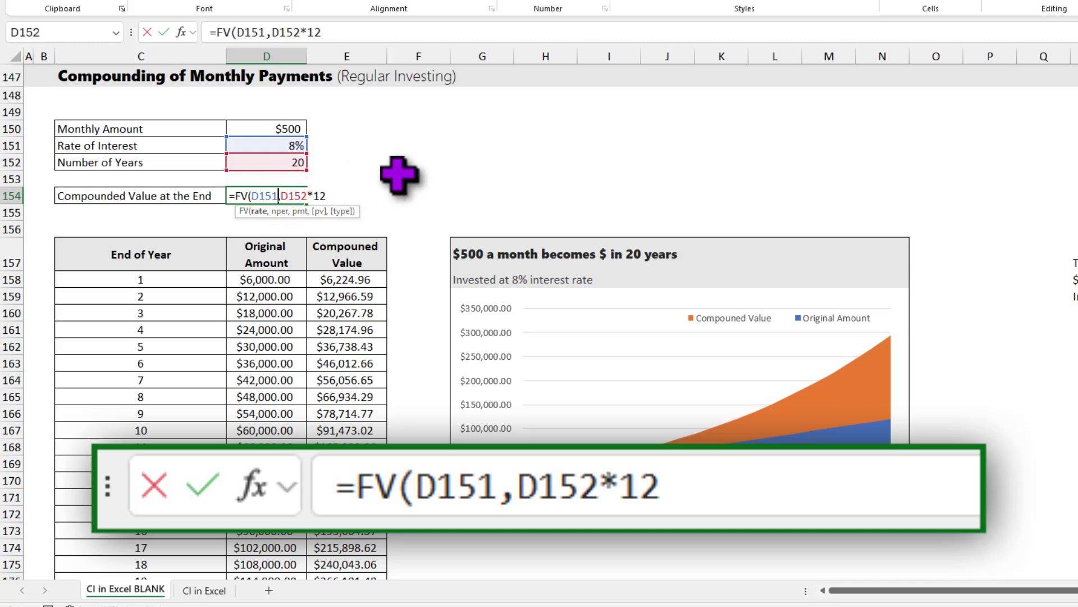
text(/12)
key(End)
text(,)
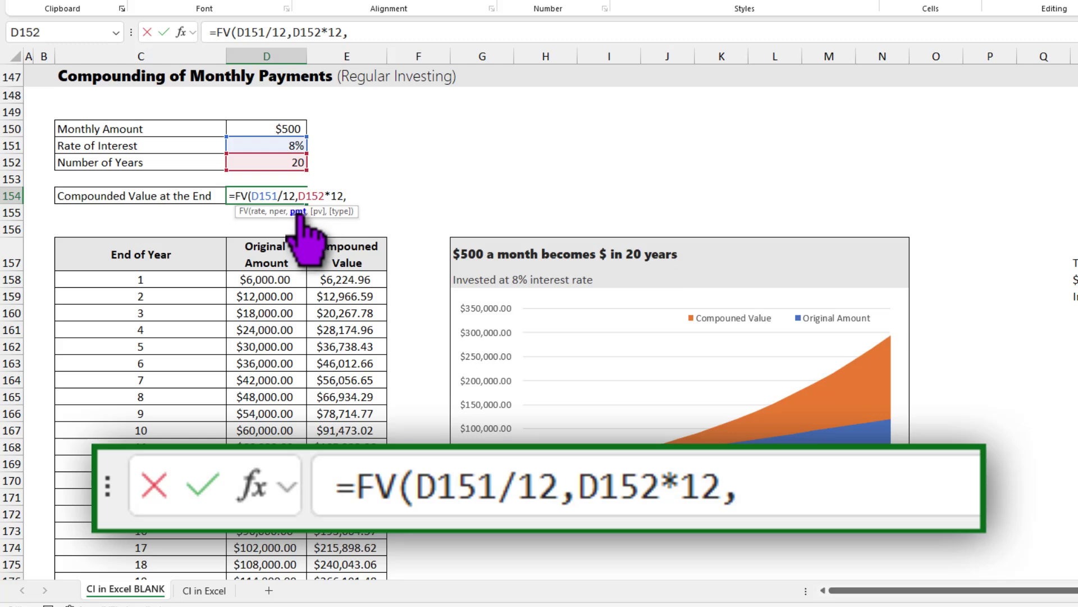
click(288, 130)
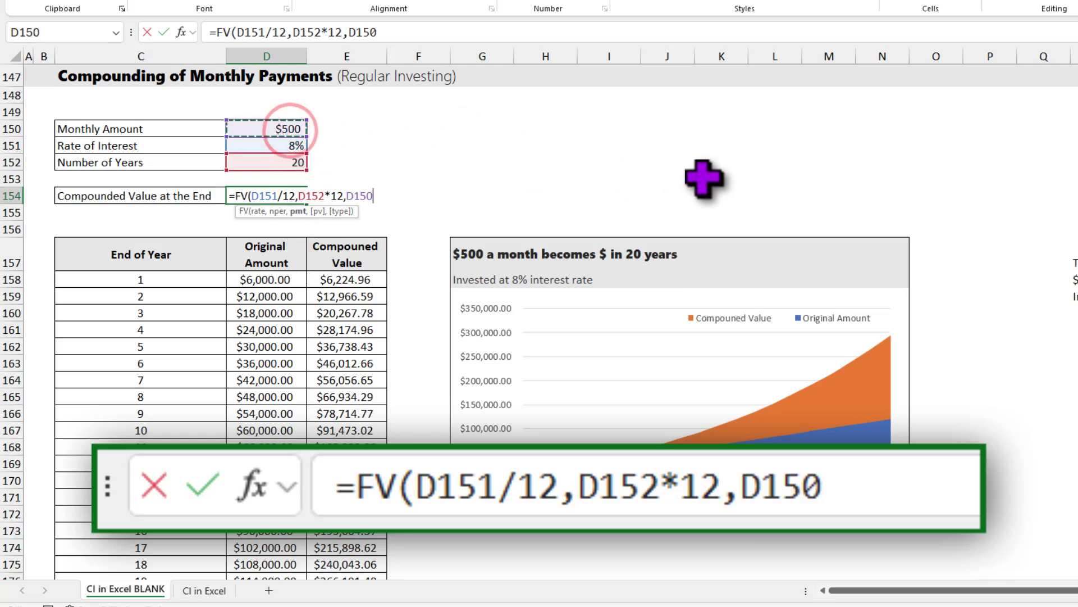
text())
key(ctrl+Return)
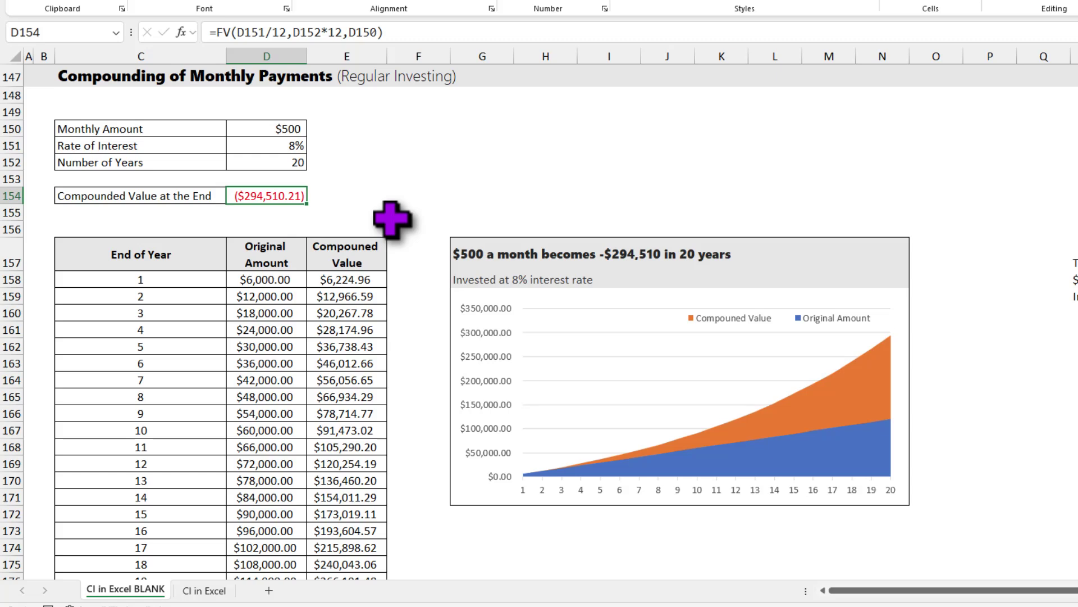
Negate the D150 payment so D154 shows a positive $294,510.21.
key(F2)
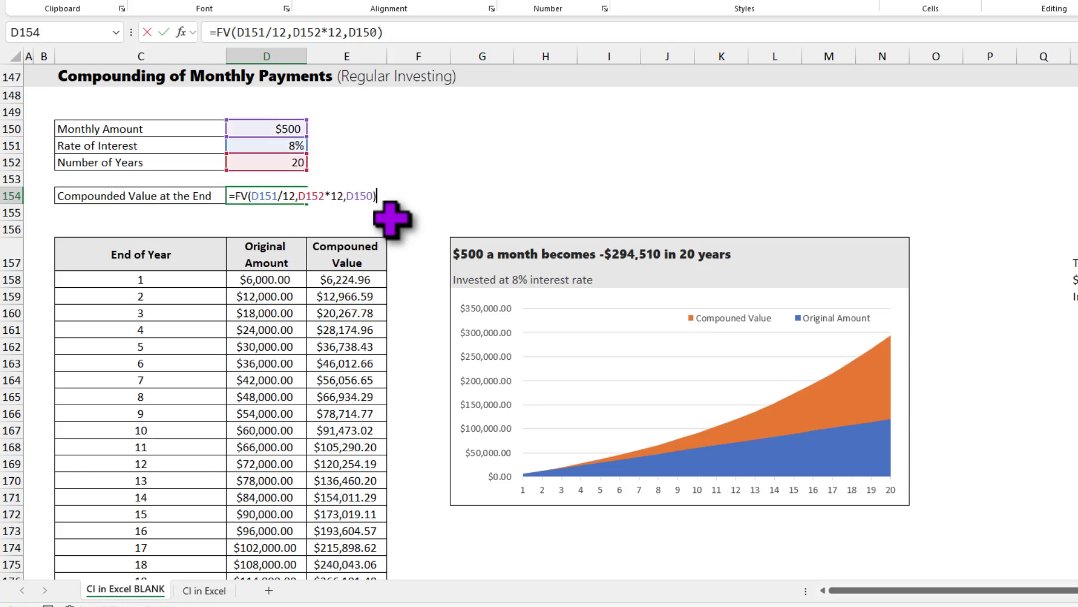
click(347, 195)
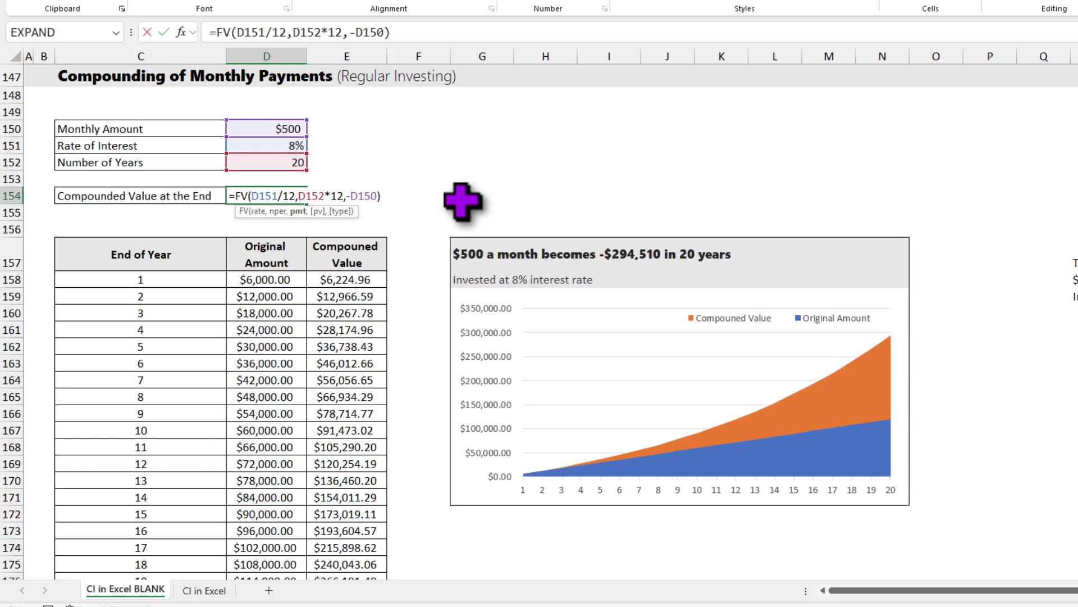
key(ctrl+Return)
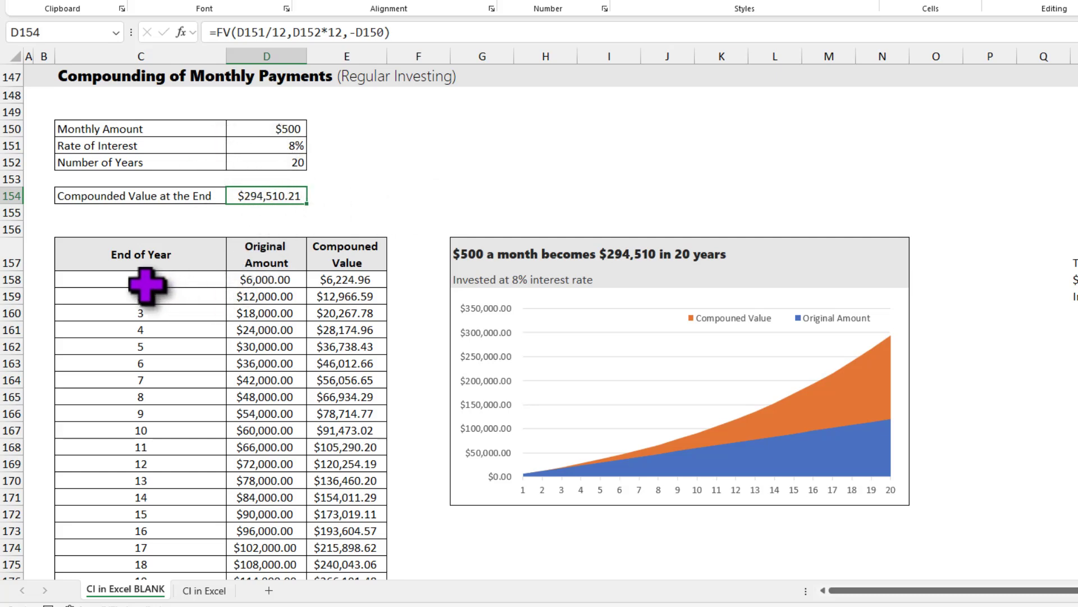
scroll(304, 447, down, 1)
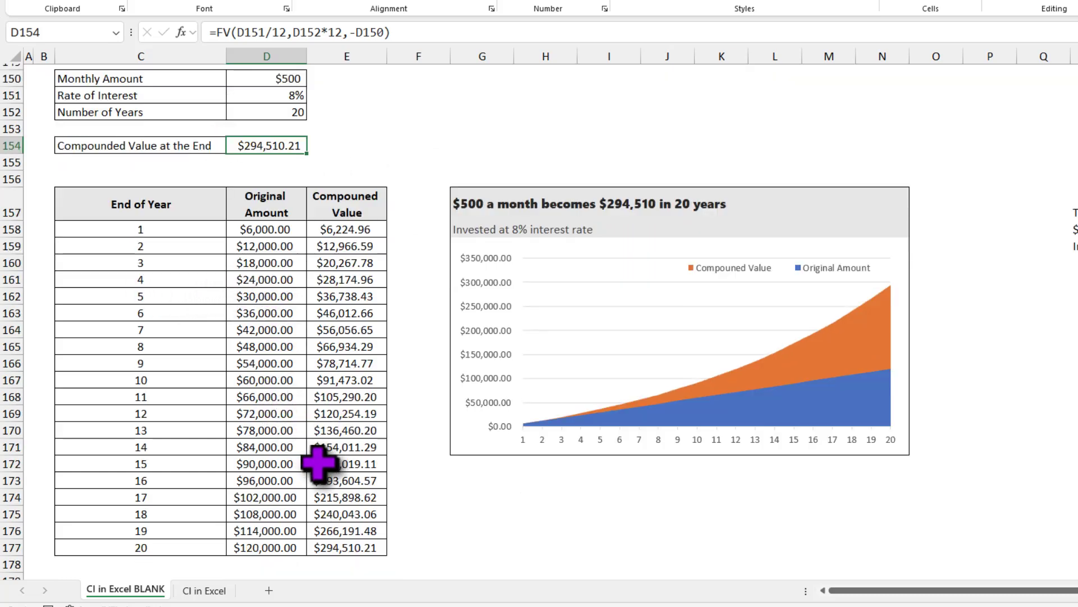
drag(129, 228, 356, 539)
click(147, 228)
key(F2)
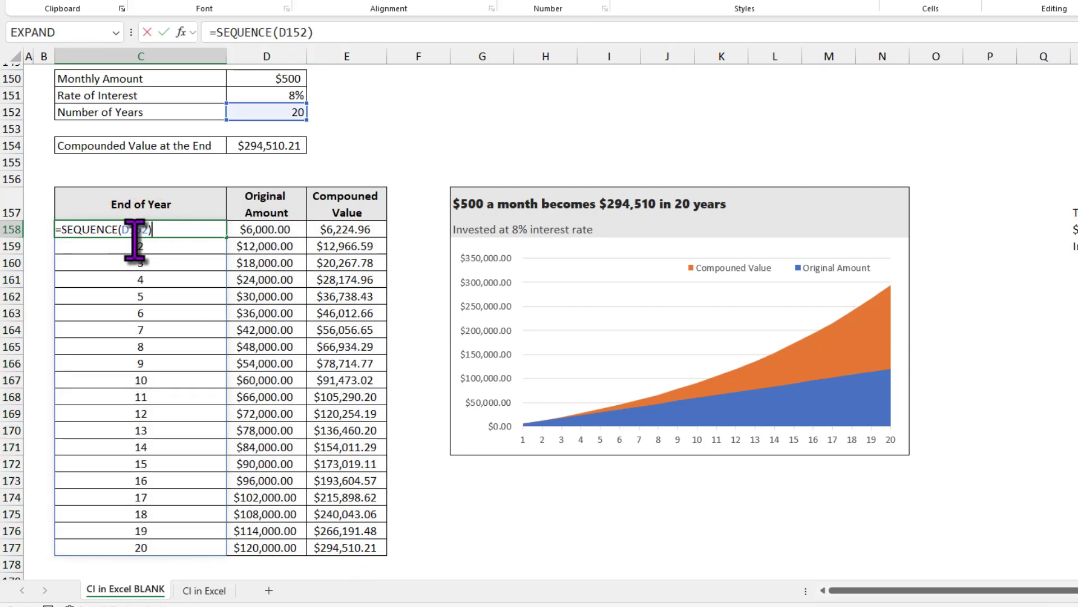
key(ctrl+Return)
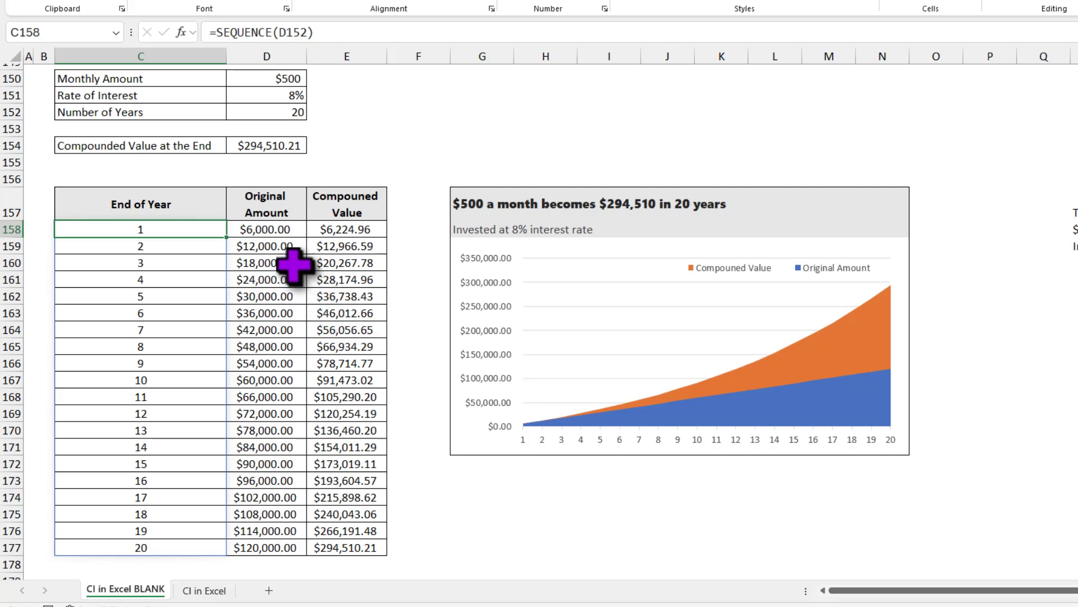
click(285, 231)
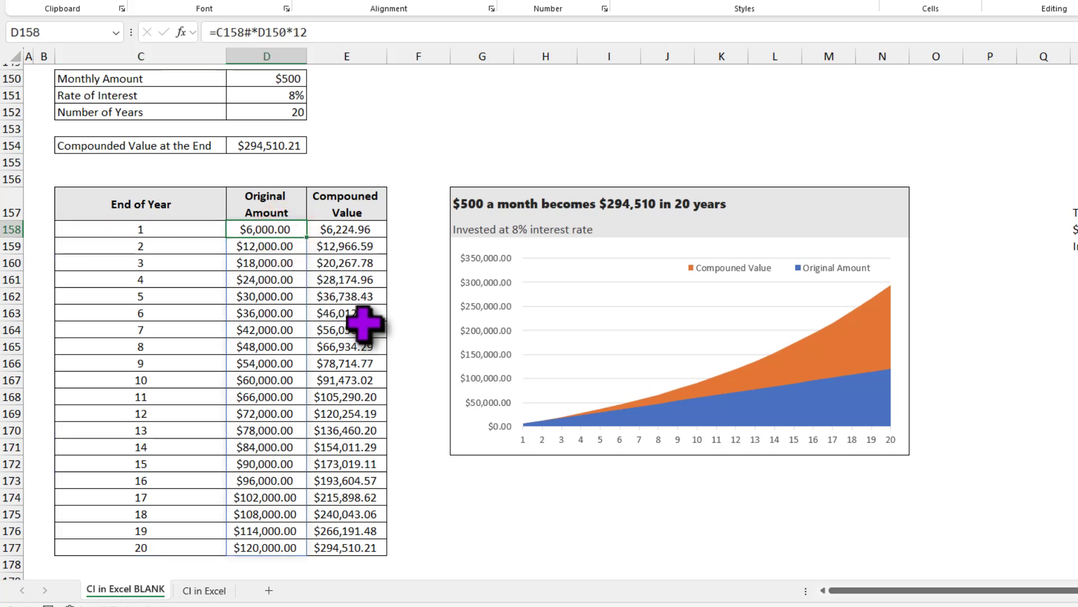
click(142, 229)
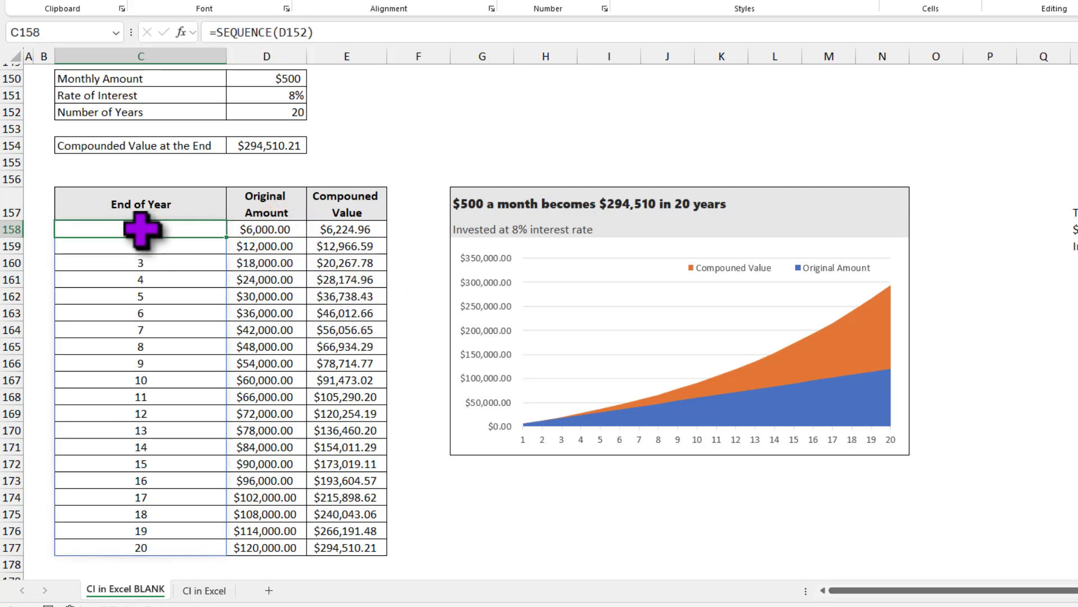
click(141, 229)
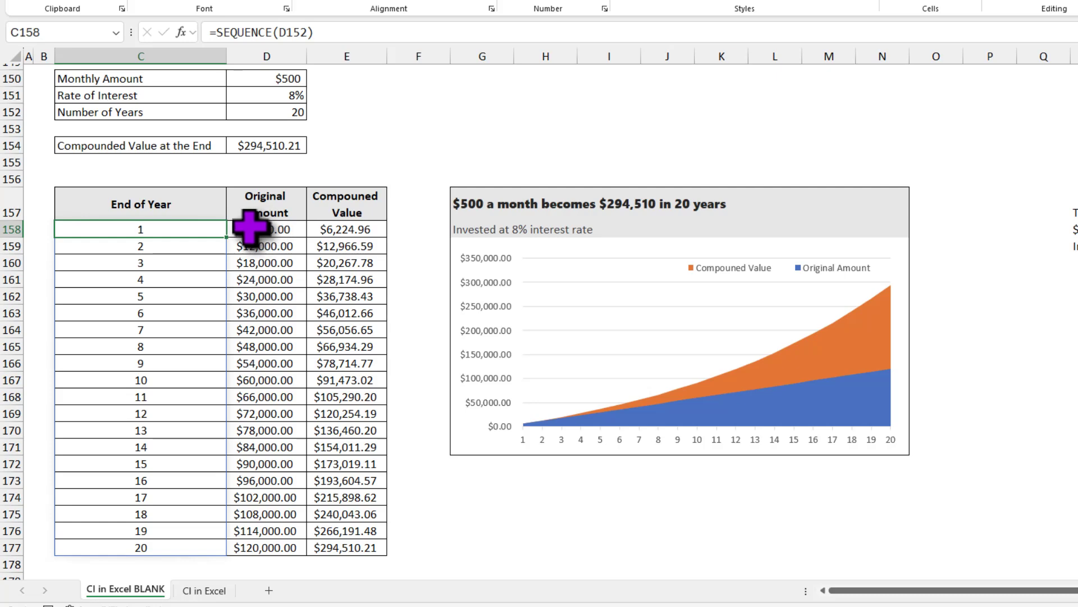
click(301, 232)
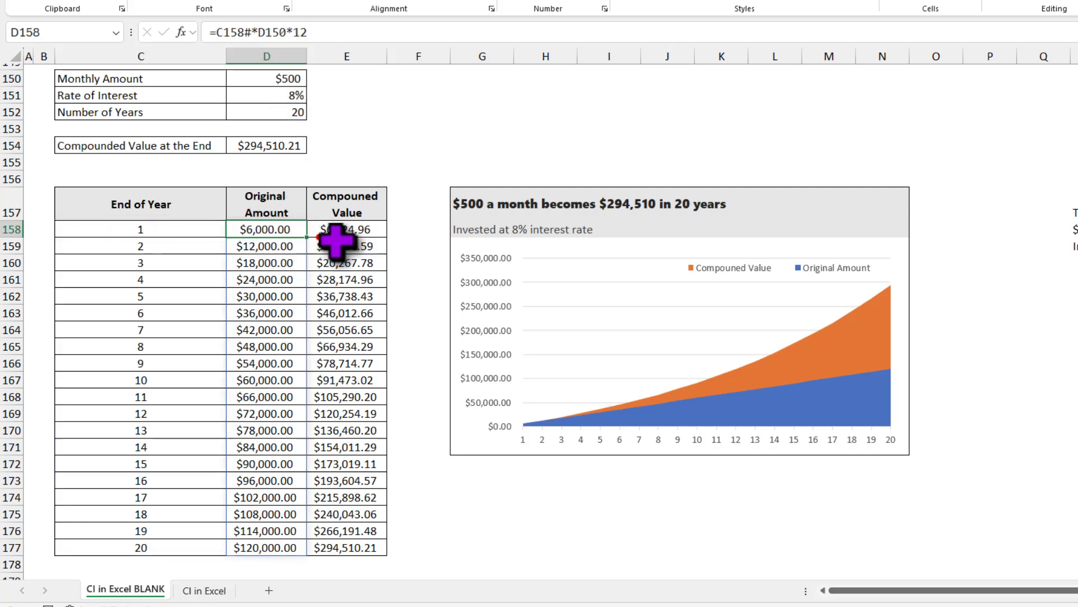
click(323, 235)
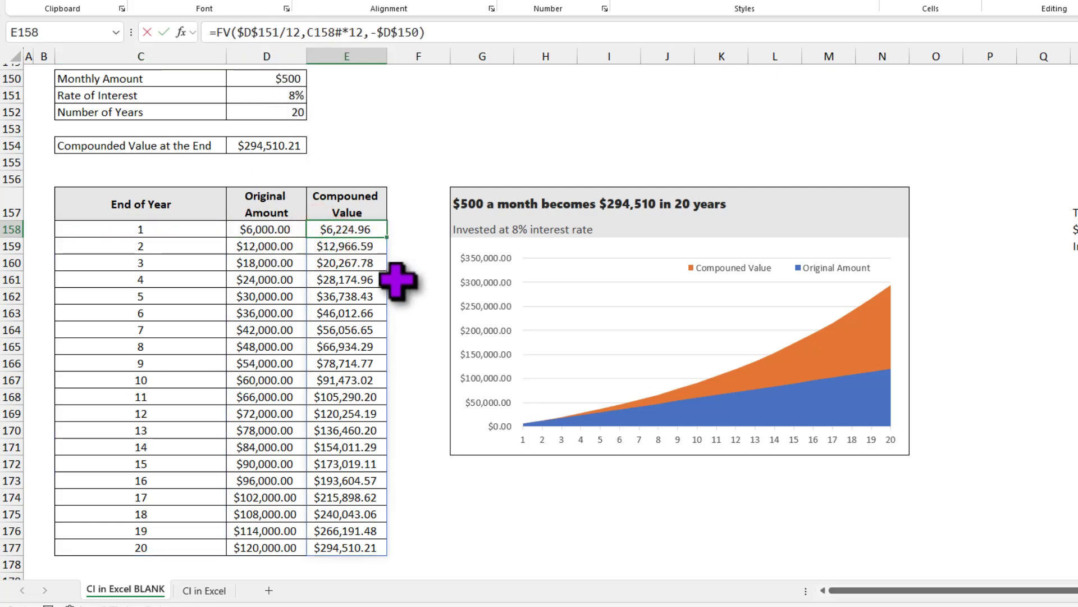
key(F2)
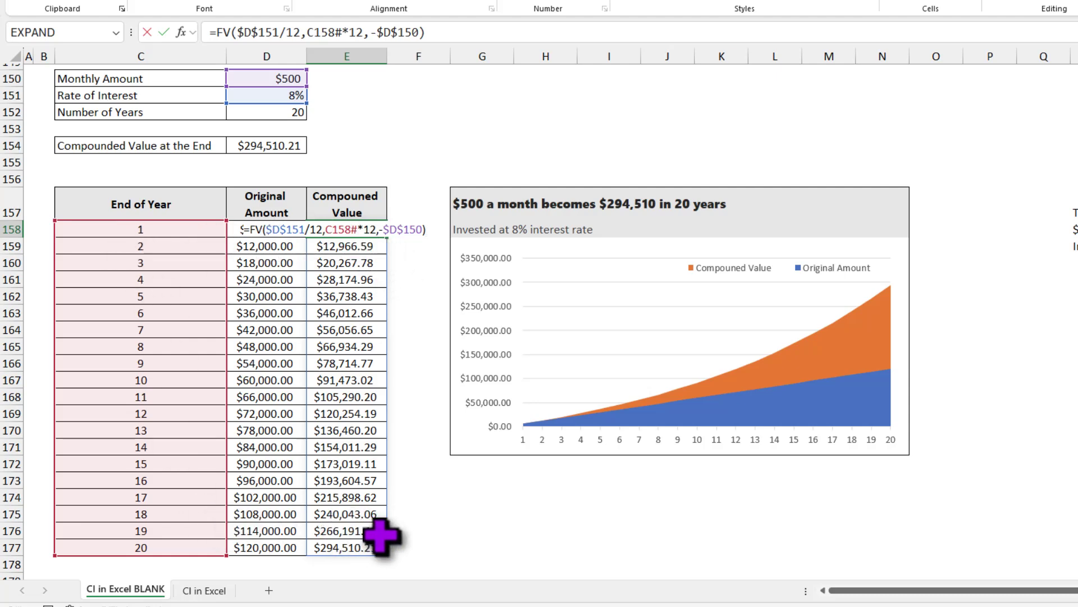
key(Escape)
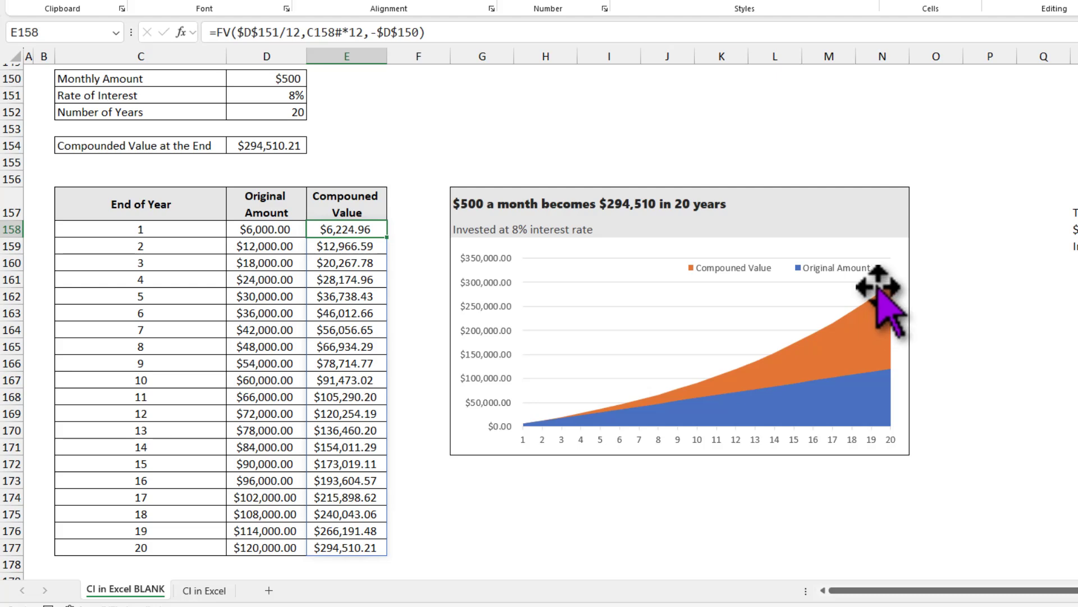
Try a 6% interest rate in D151 and check the recalculated value in D154.
scroll(345, 188, up, 1)
scroll(343, 191, down, 1)
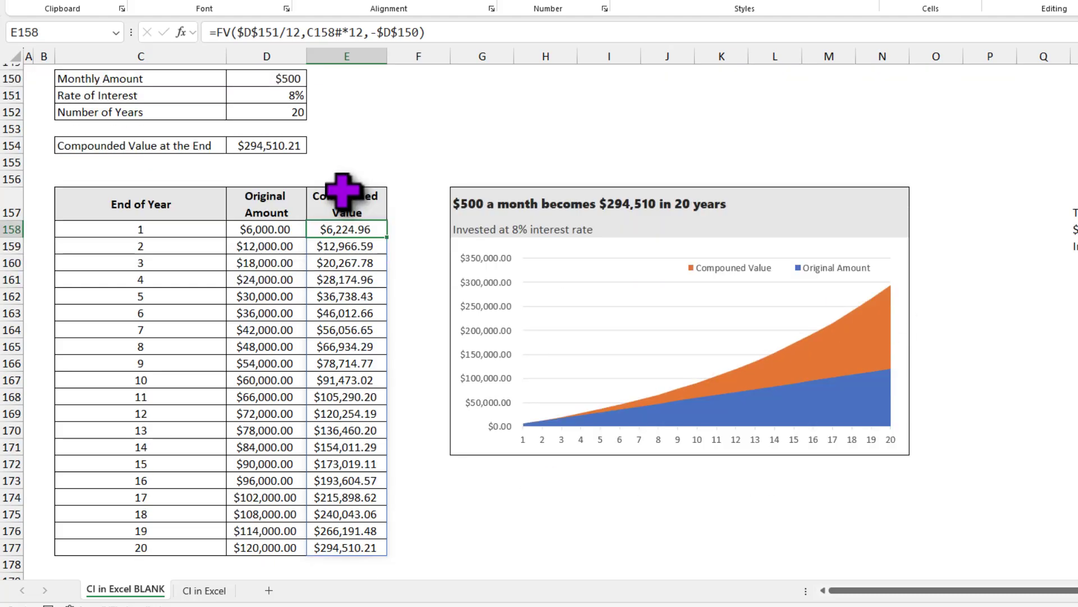
click(272, 96)
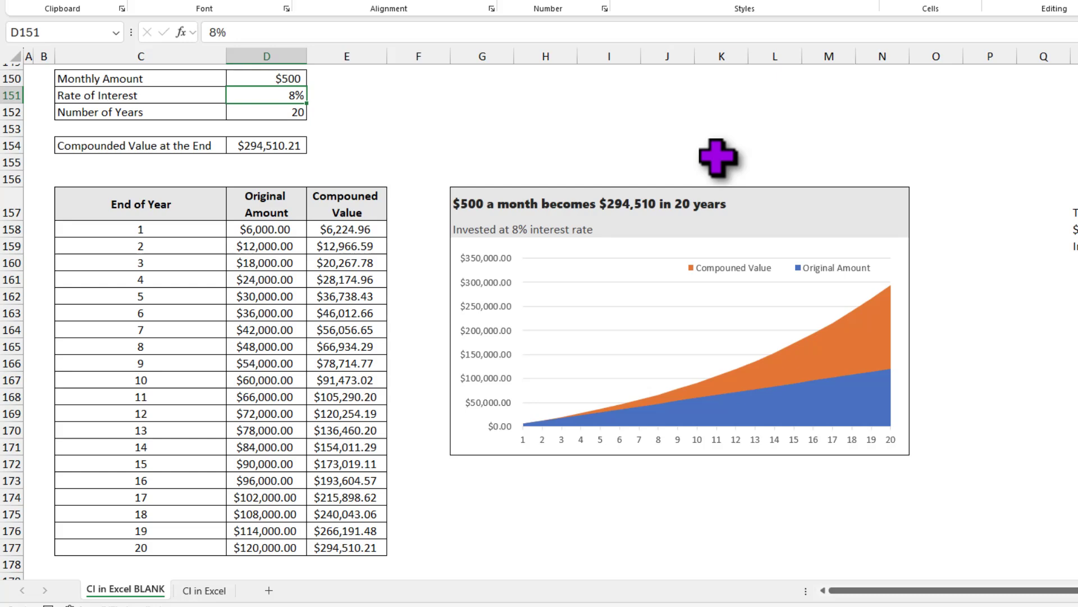
text(6)
key(ctrl+Return)
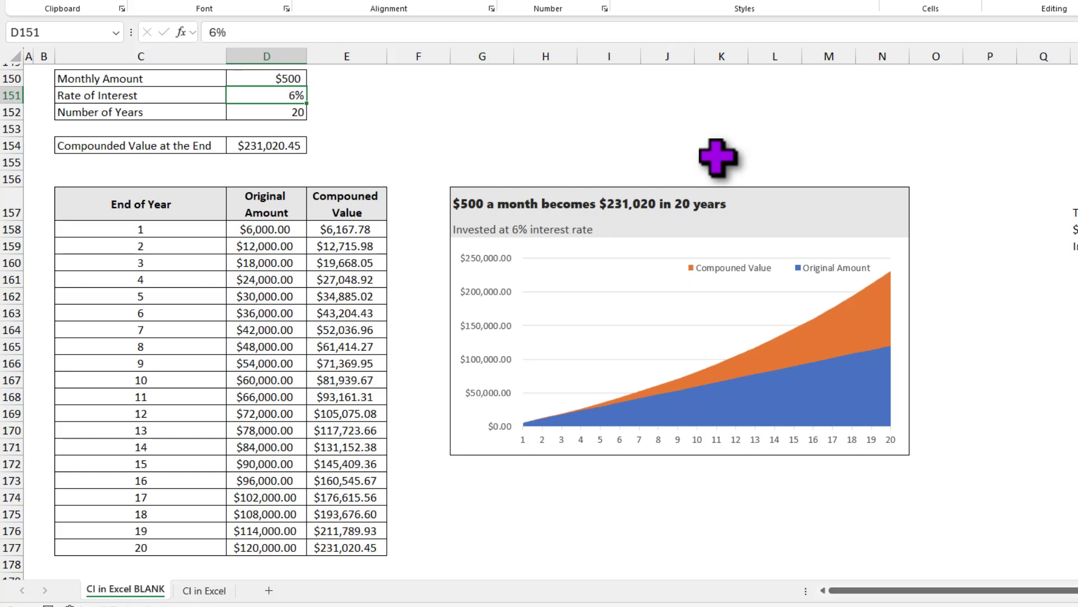
click(250, 148)
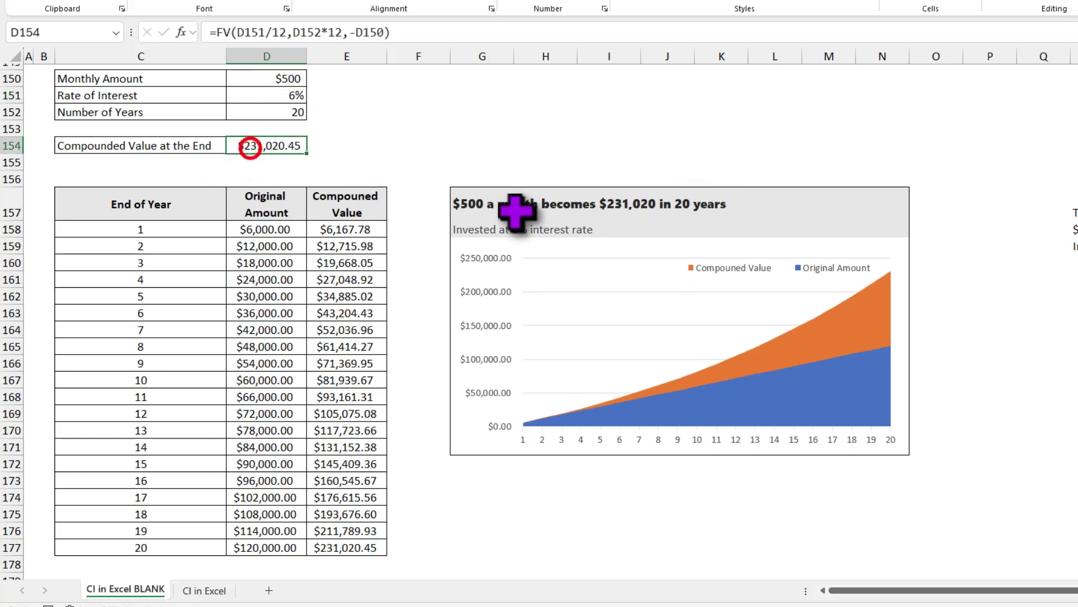
Change the D151 rate to 10% and confirm D154 shows $379,684.42.
click(275, 95)
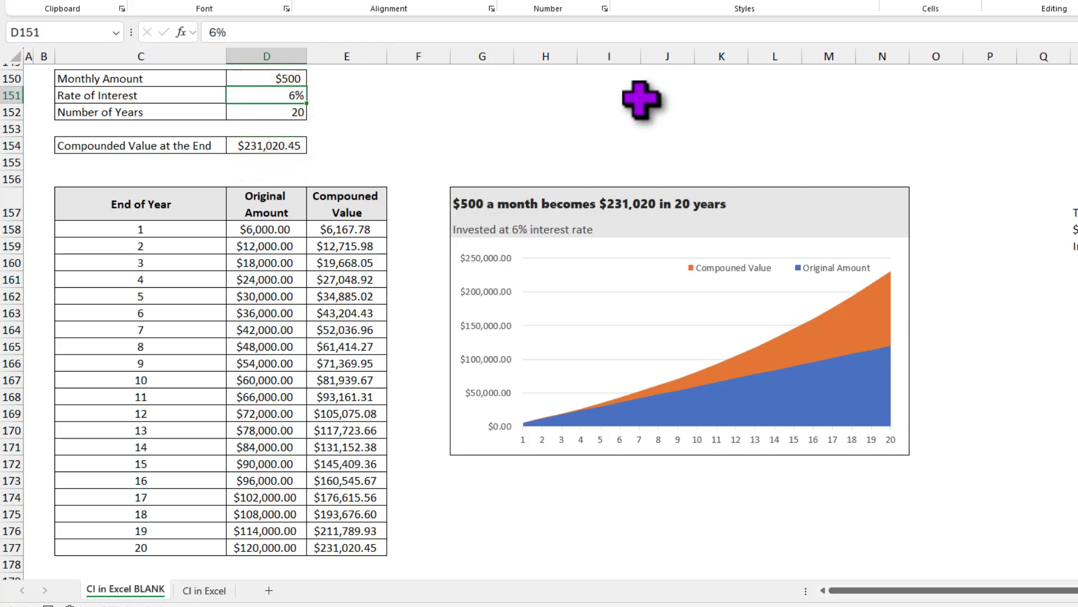
text(10)
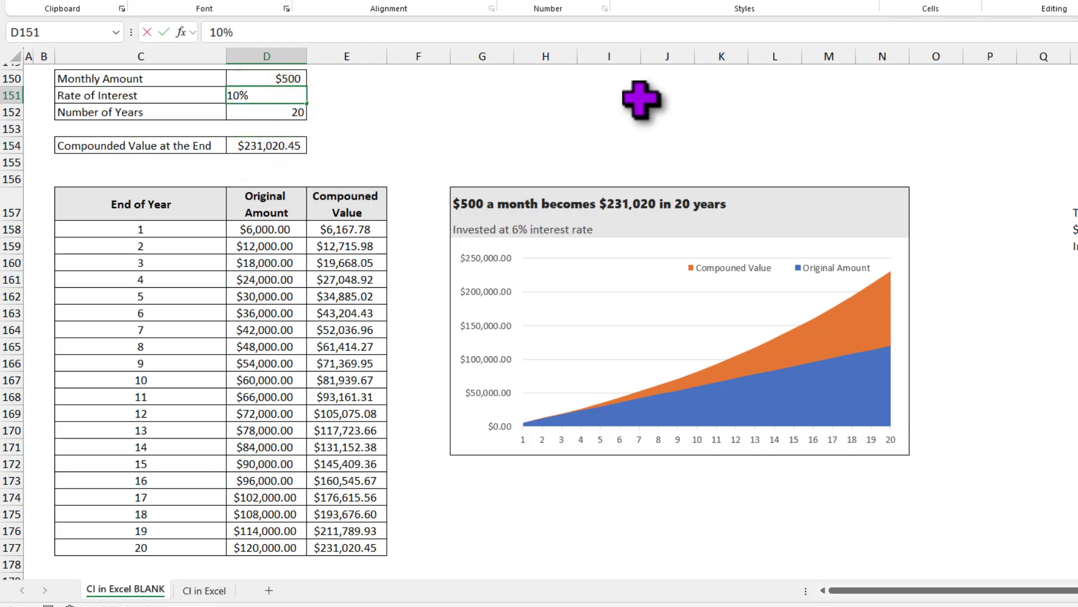
key(ctrl+Return)
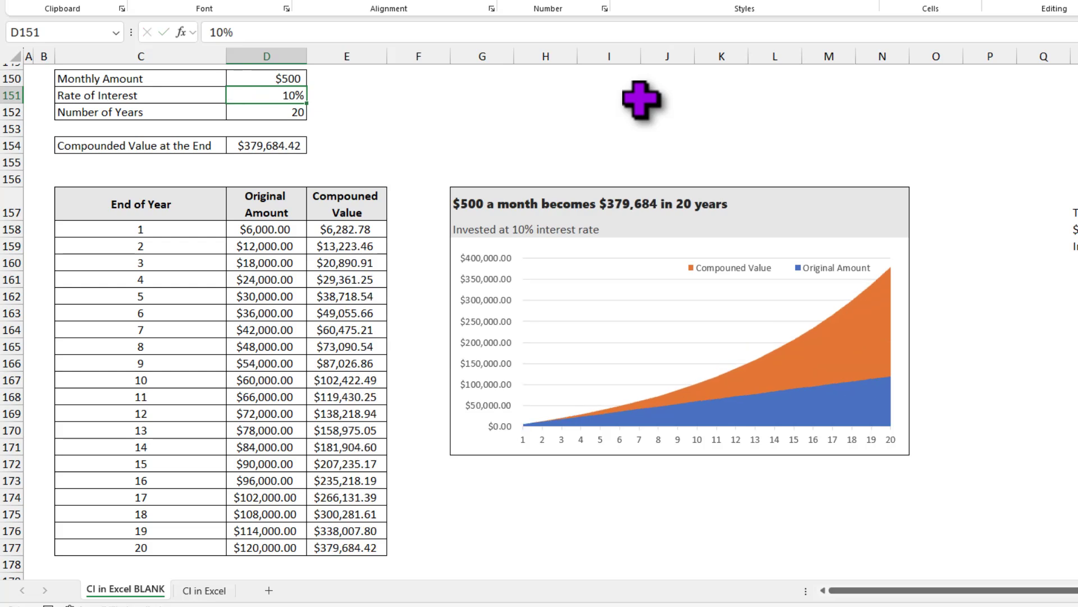
click(270, 146)
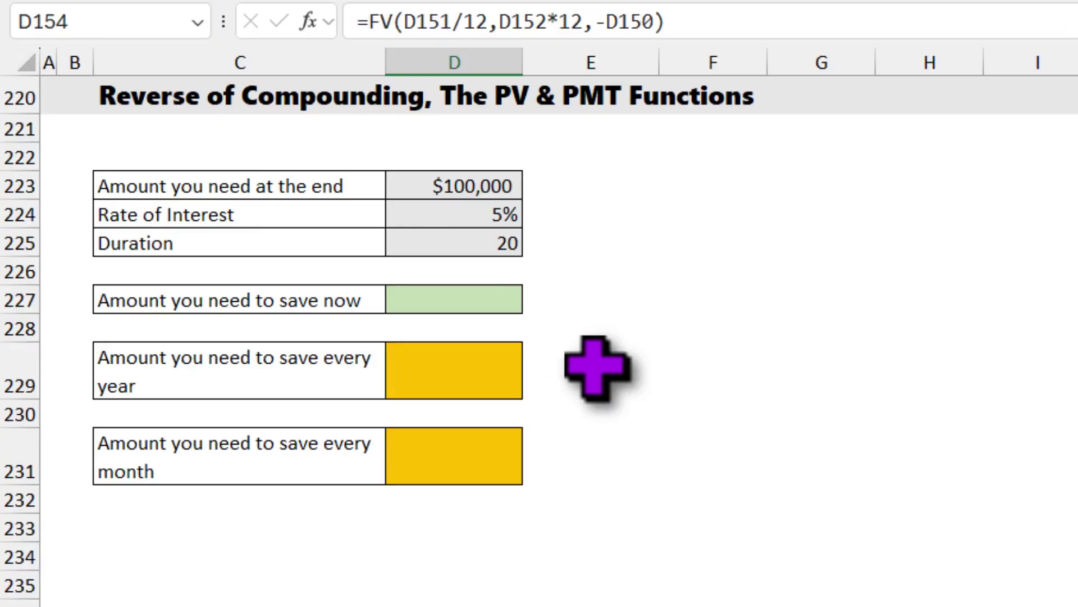
Review the $100,000 target, 5% rate and 20-year duration in D223:D225, then move to D227.
click(447, 184)
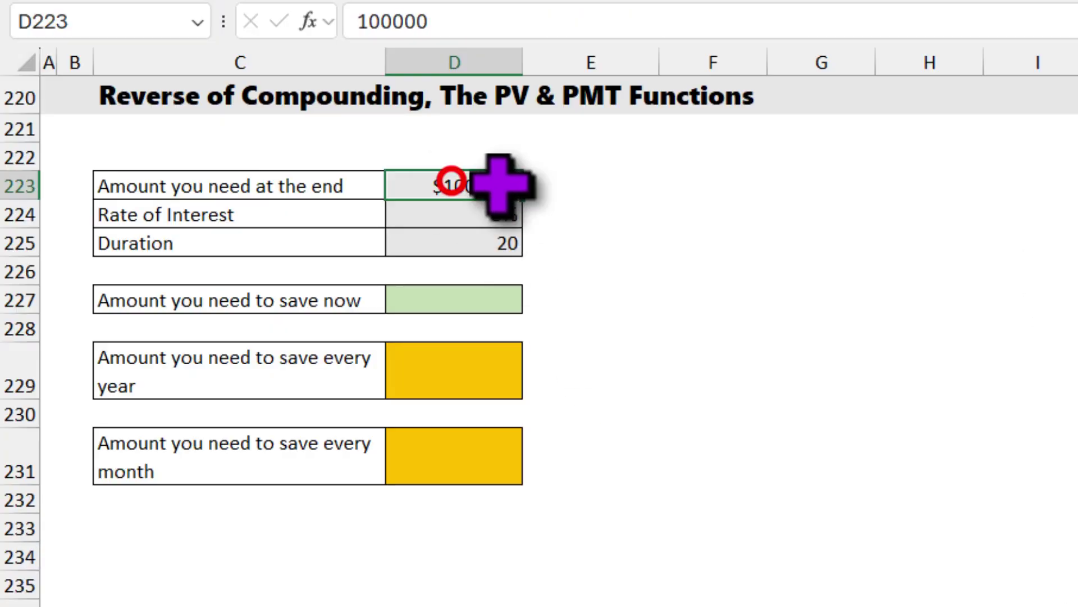
click(499, 217)
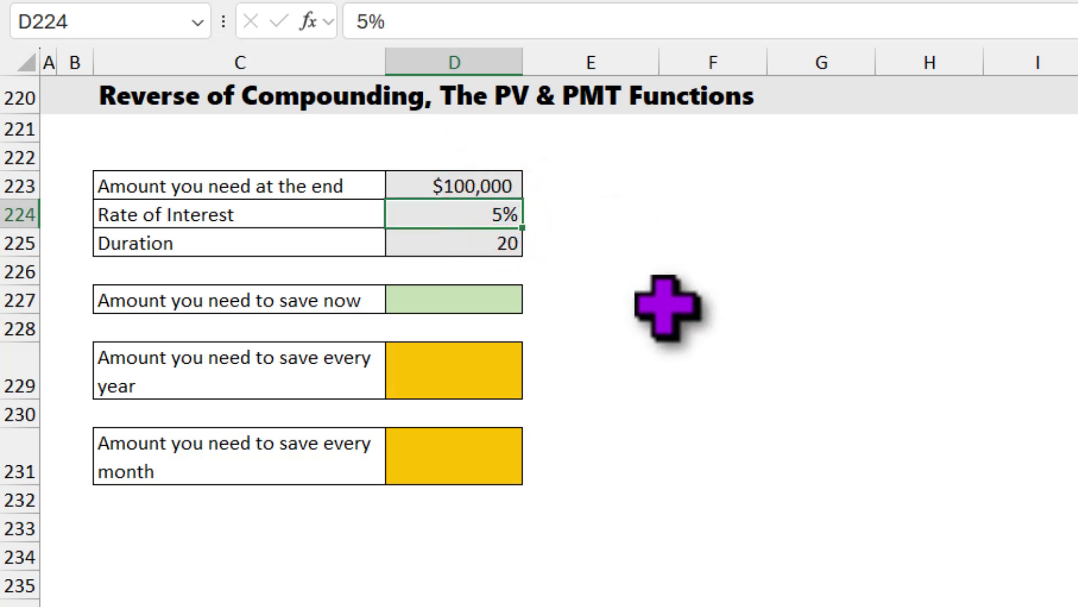
click(501, 246)
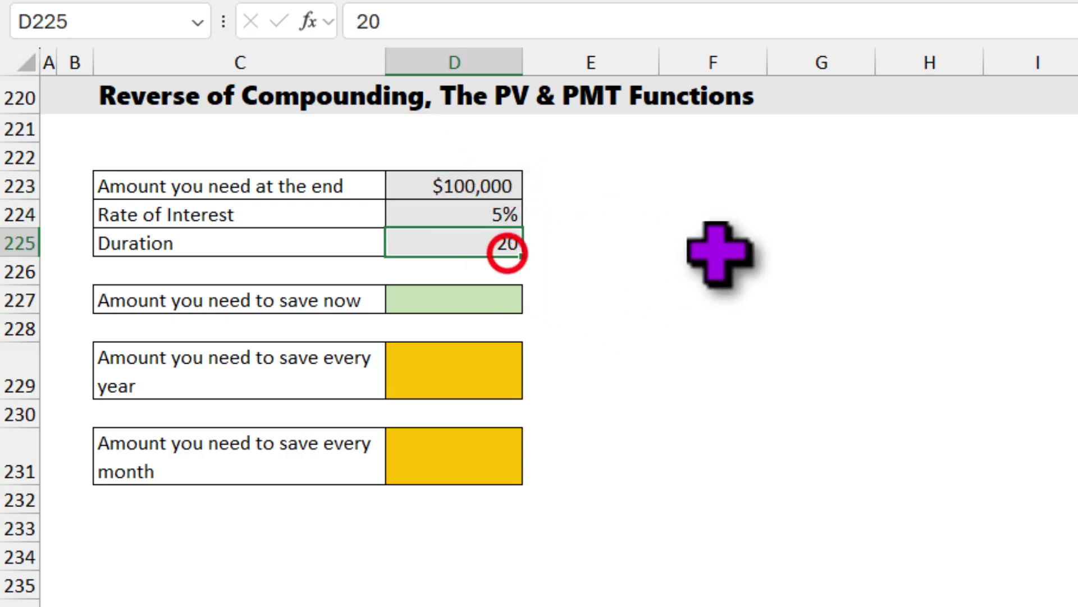
key(Down)
key(Down)
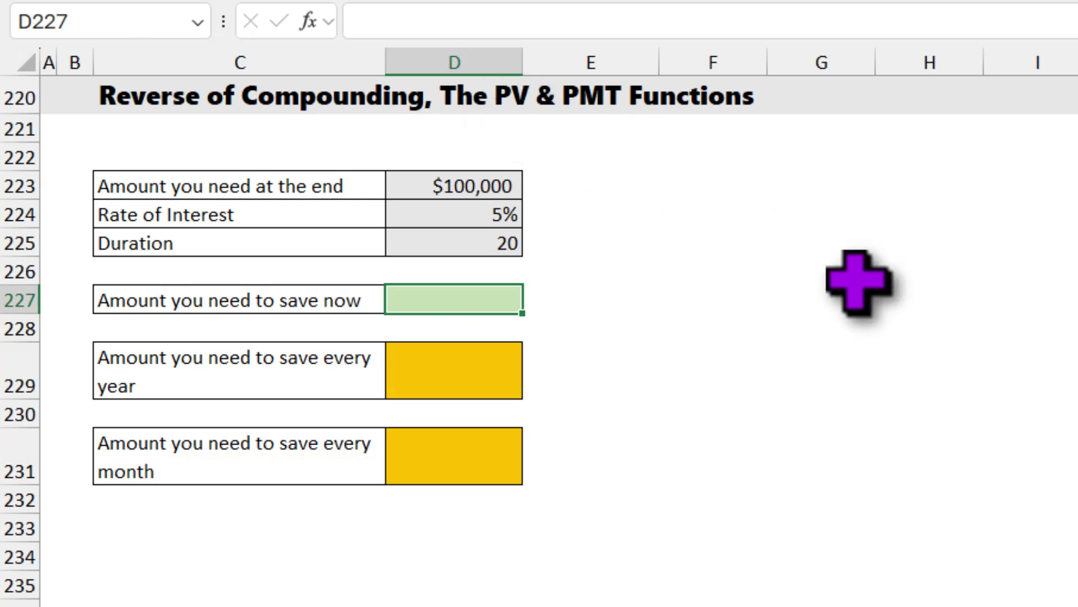
Enter =PV(D224,D225,,D223) in D227, returning ($37,688.95).
text(=)
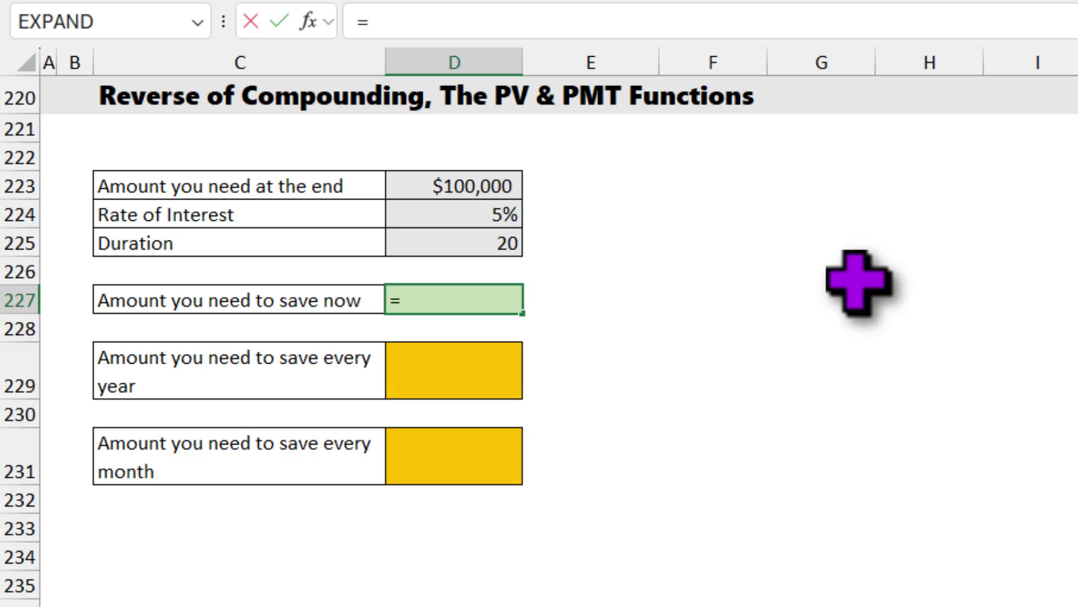
text(pv)
key(Tab)
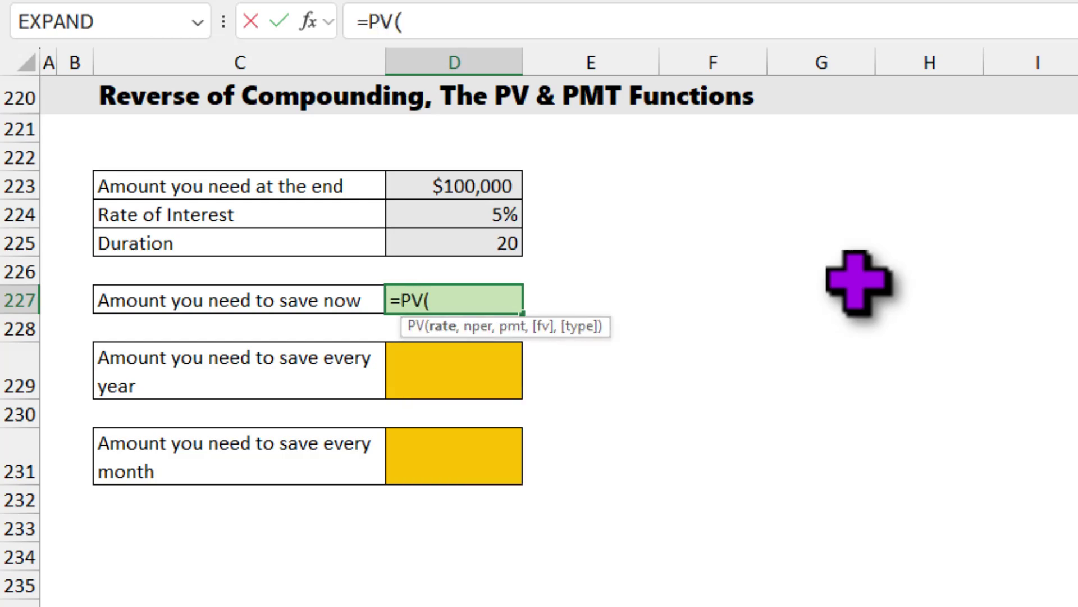
click(478, 215)
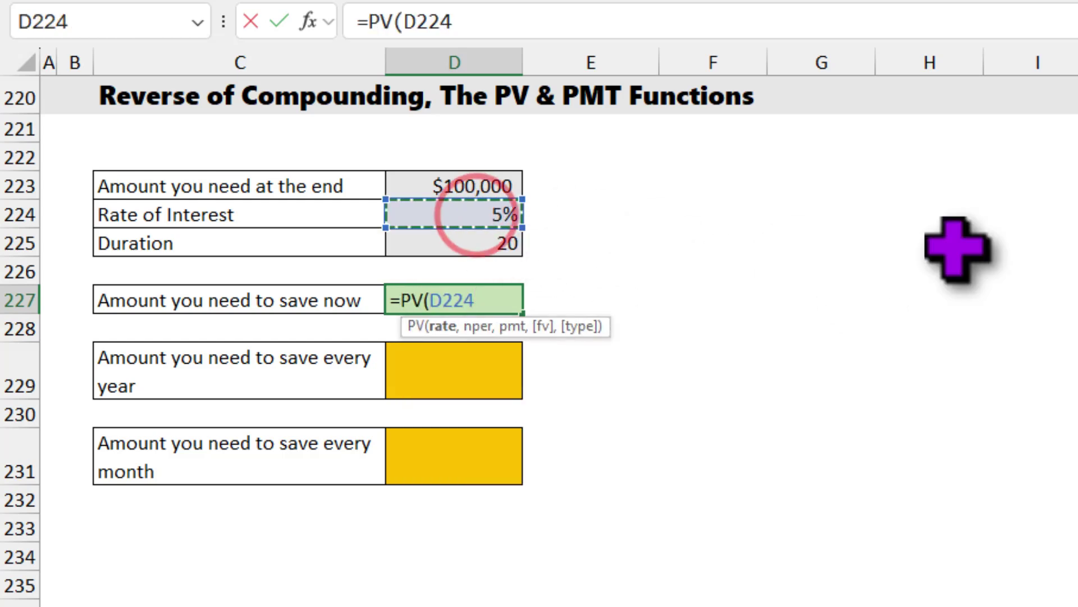
text(,)
click(456, 243)
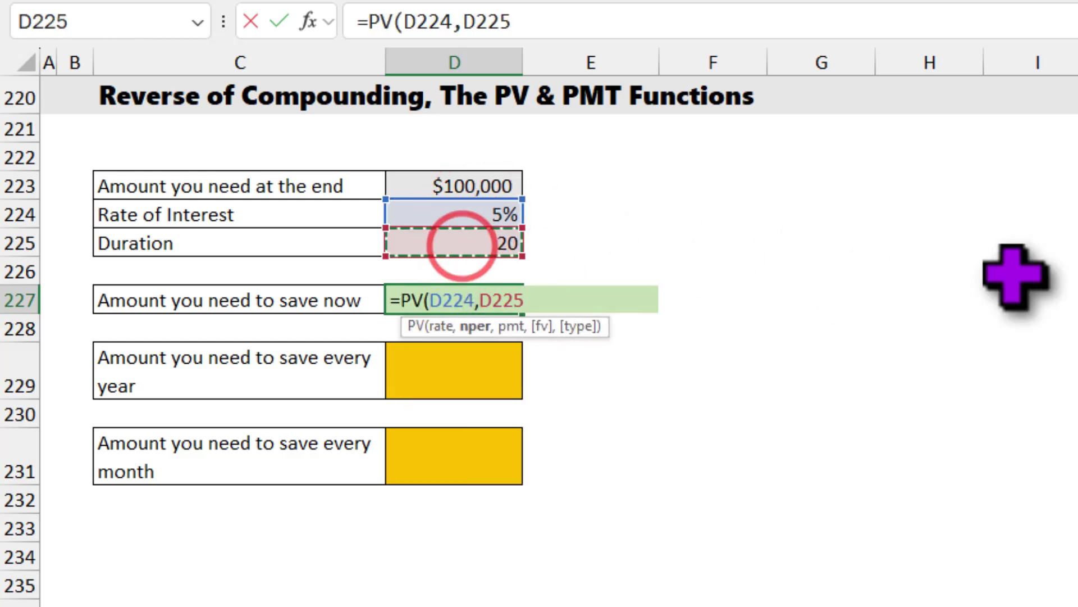
text(,)
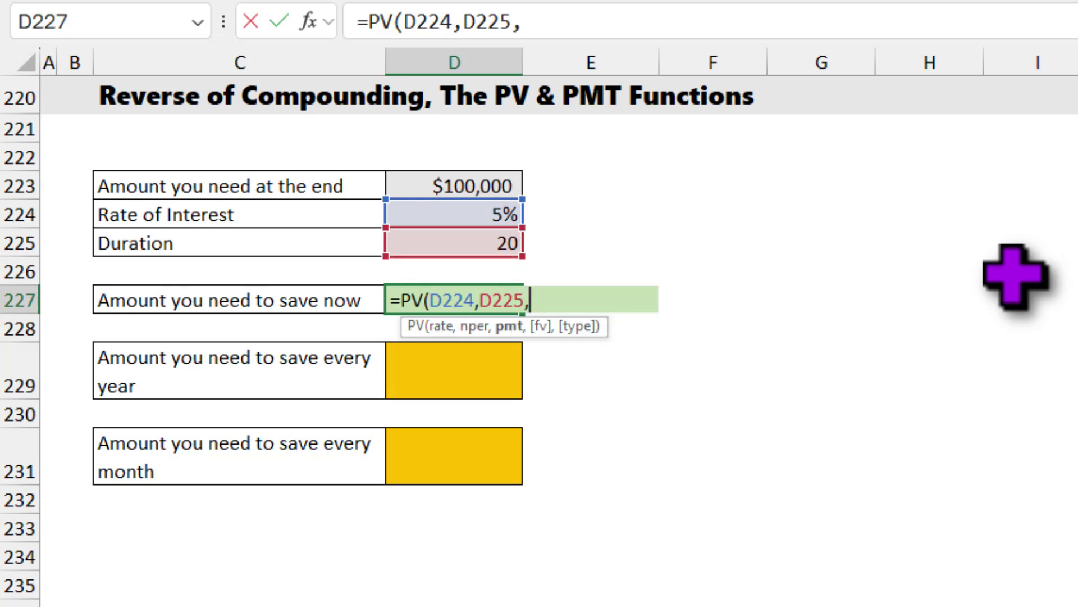
text(,)
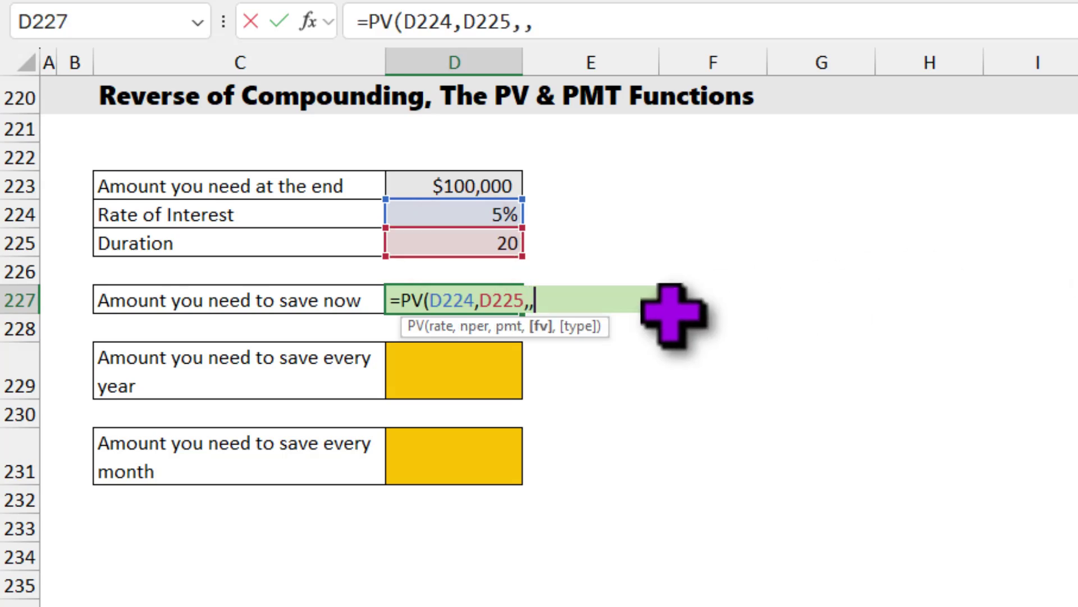
click(472, 179)
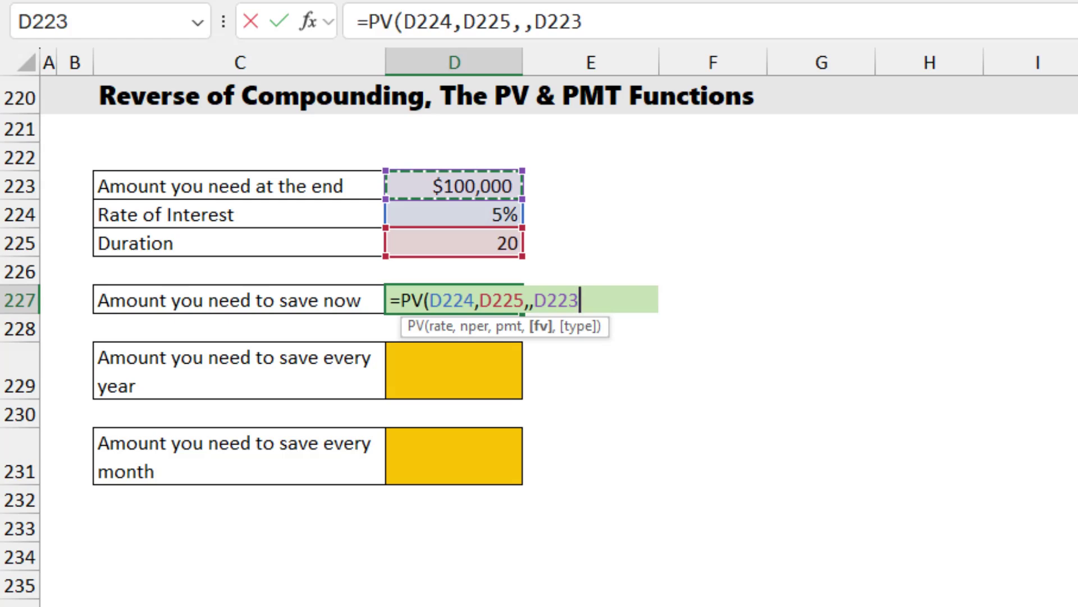
text())
key(ctrl+Return)
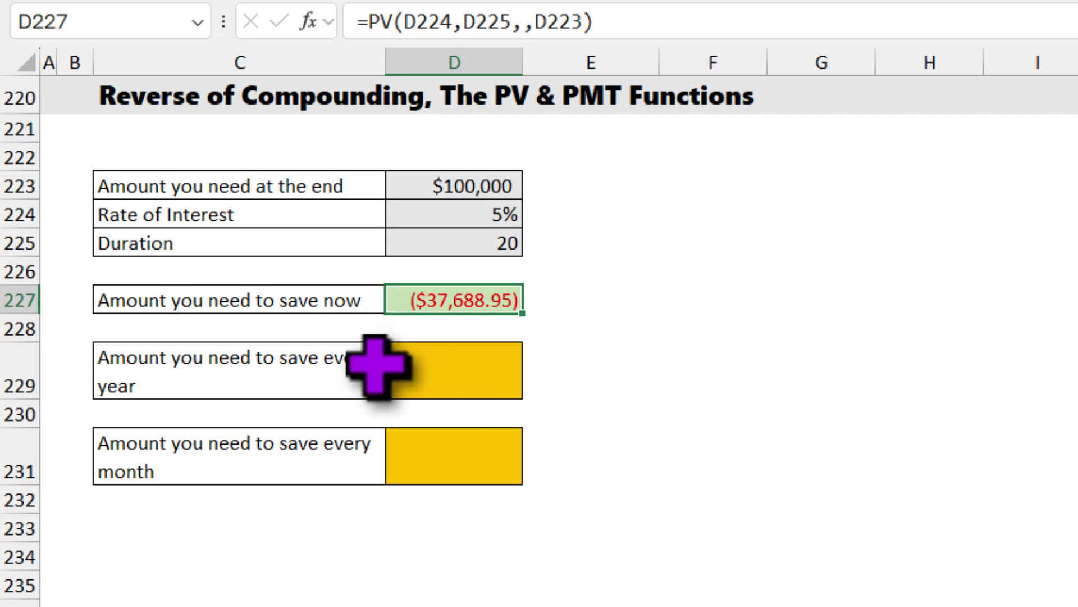
click(436, 365)
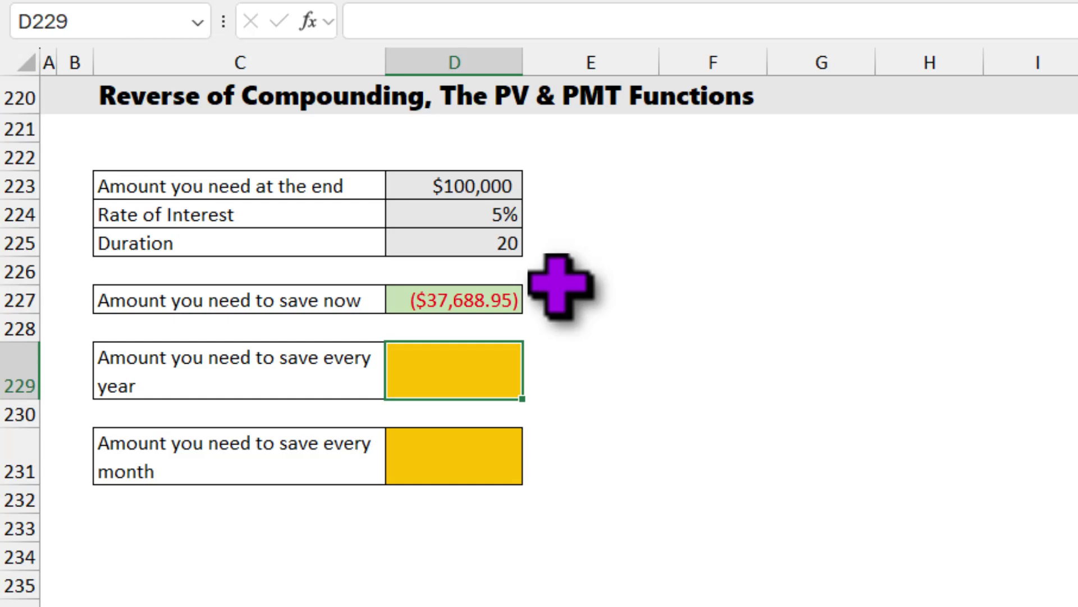
Enter =PMT(D224,D225,,D223) in D229, returning ($3,024.26).
click(503, 189)
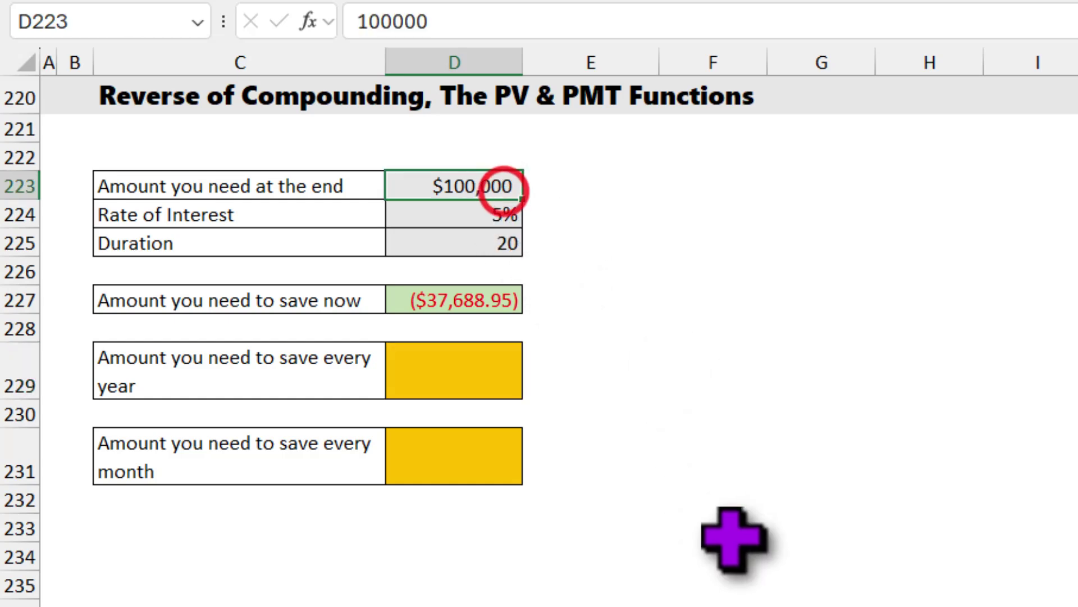
click(489, 393)
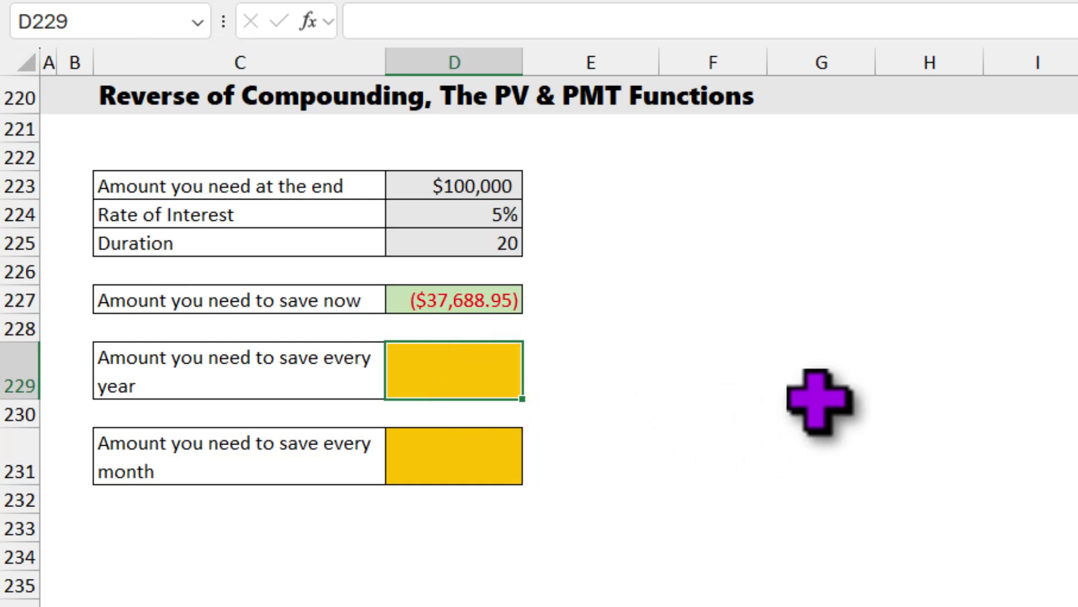
text(=pm)
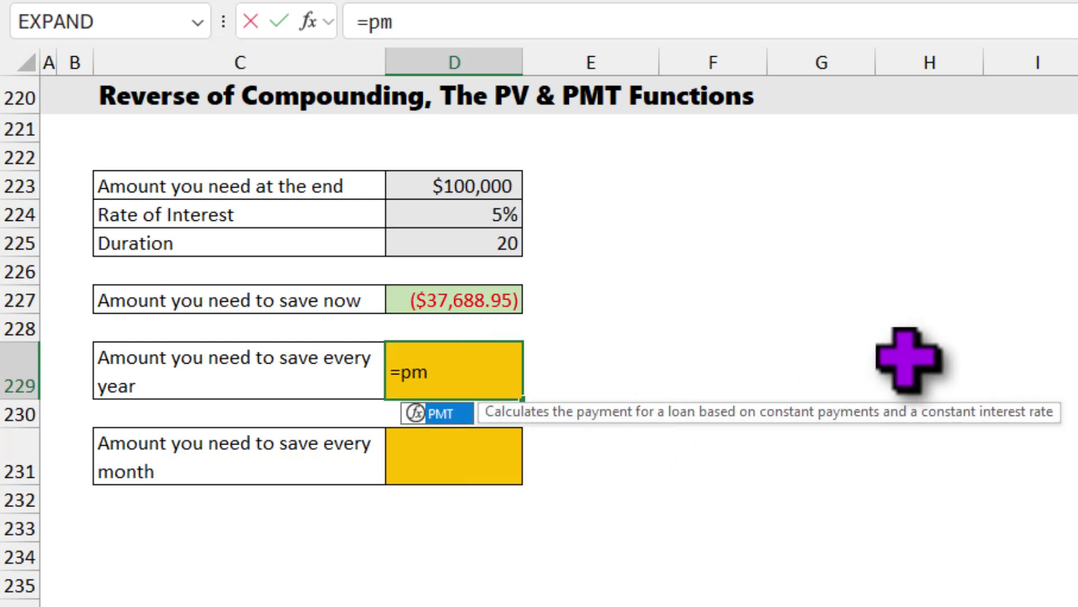
text(t)
key(Tab)
click(494, 209)
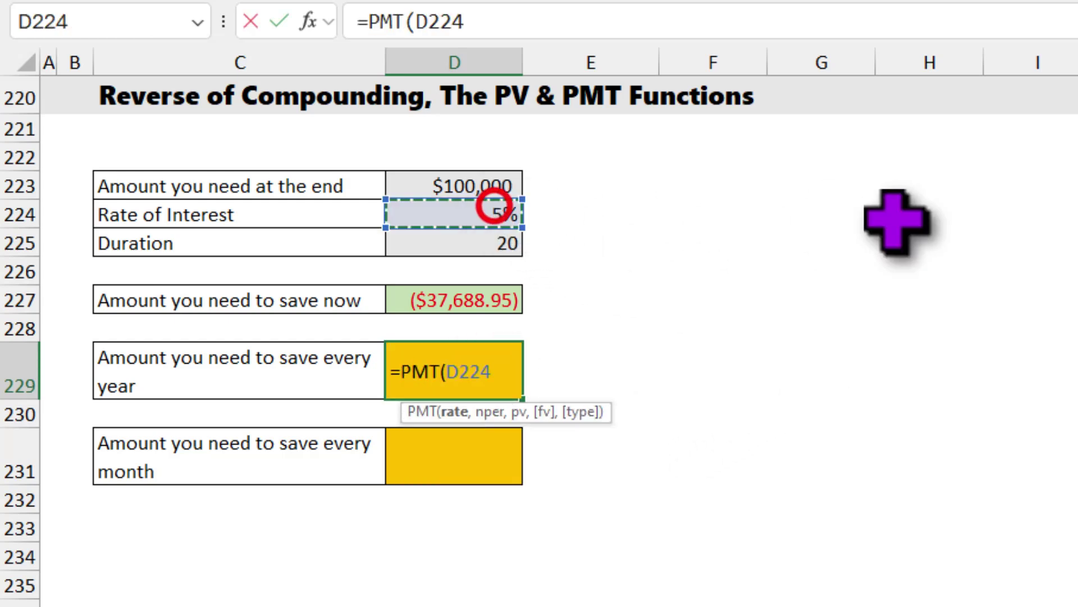
text(,)
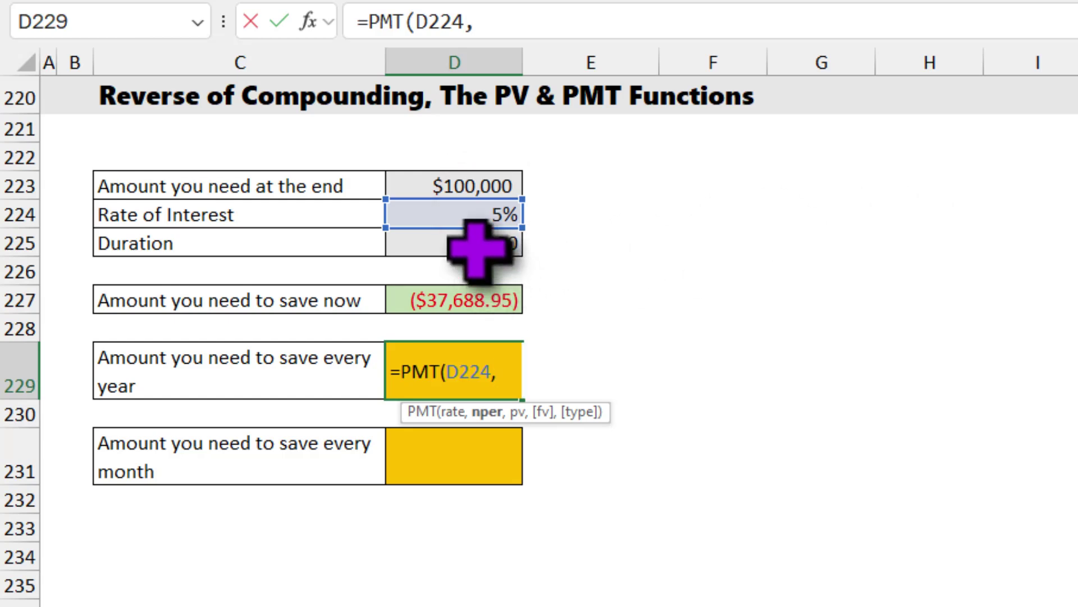
click(477, 247)
text(,)
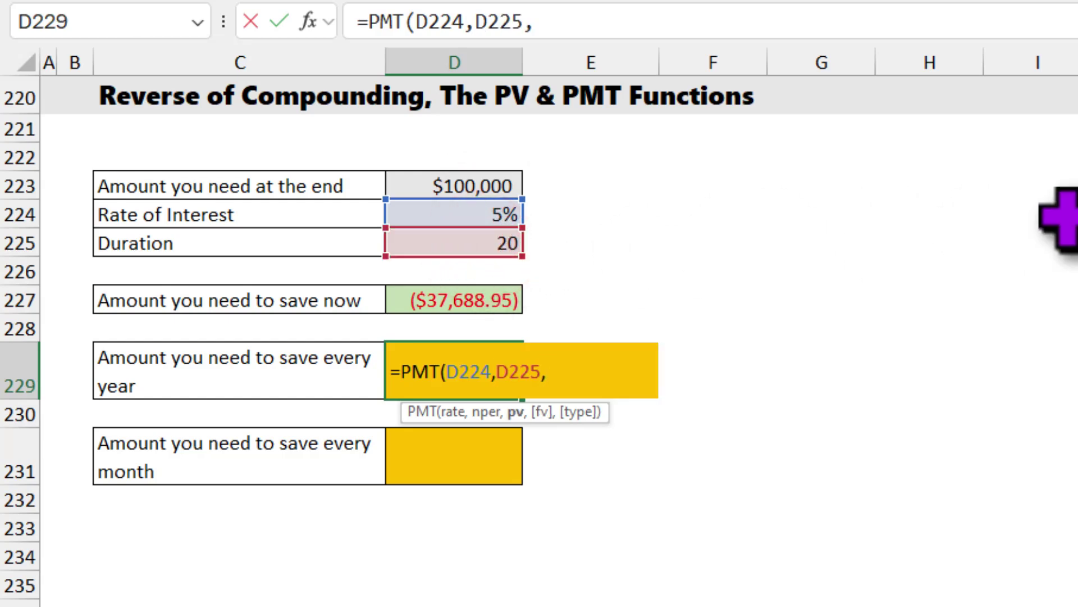
text(,)
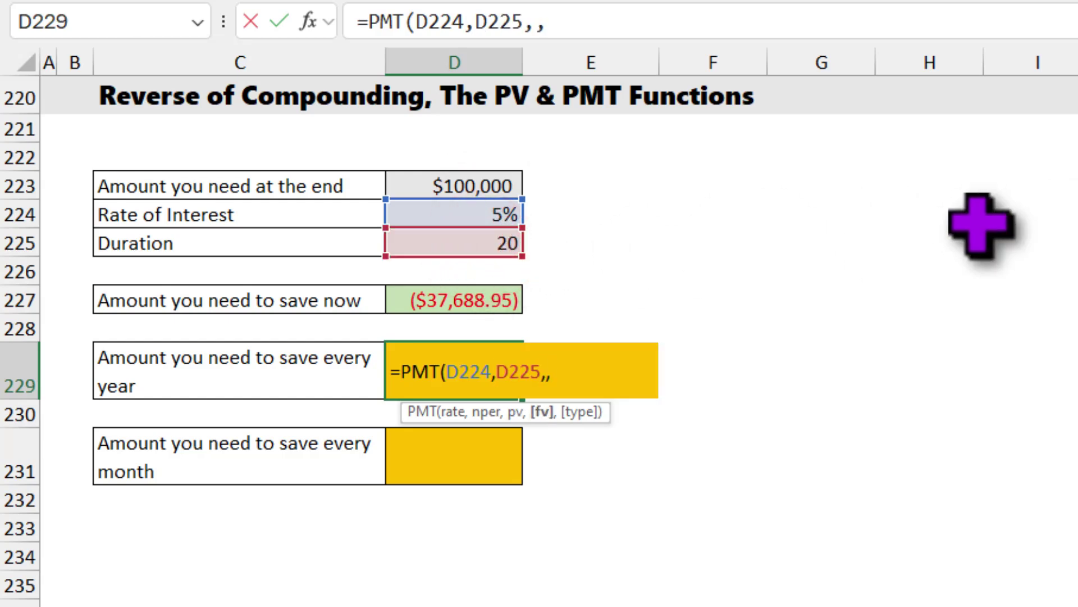
click(469, 181)
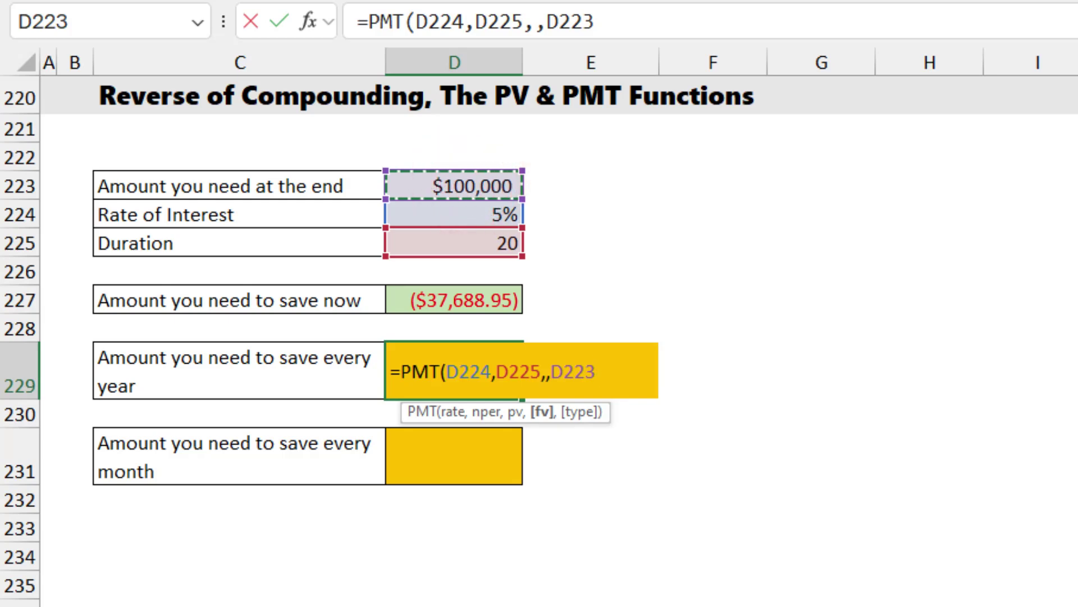
text())
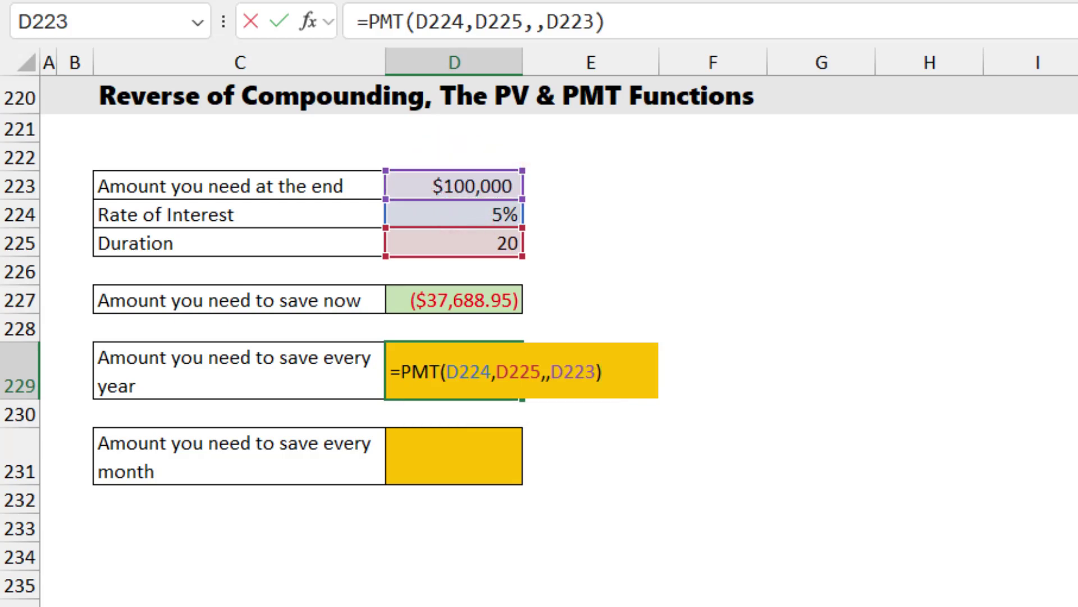
key(ctrl+Return)
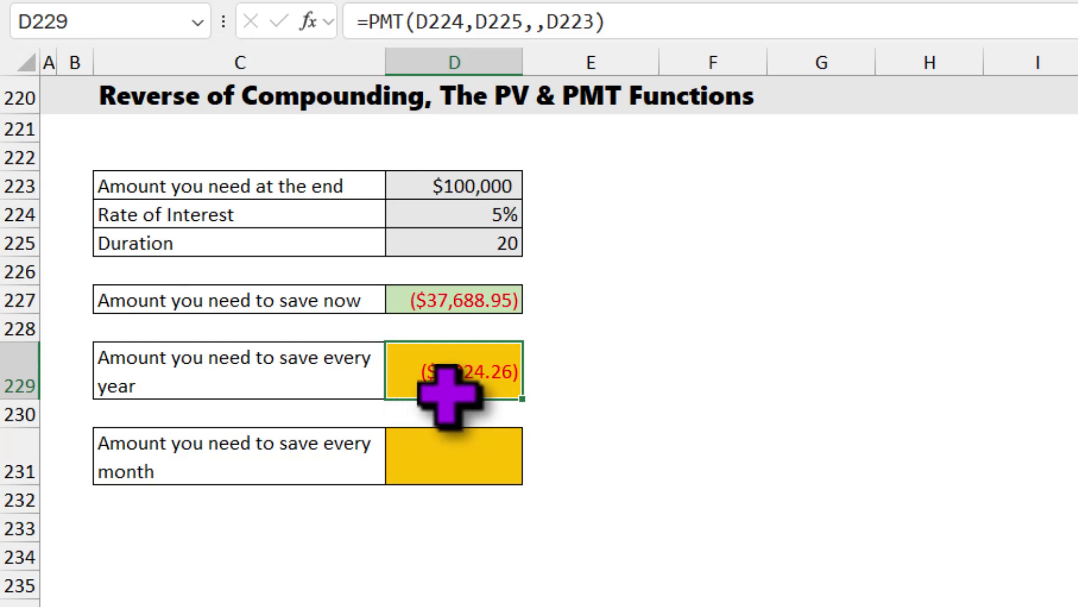
Review the D223 target and the PMT formula in D229, then move to D231.
click(465, 177)
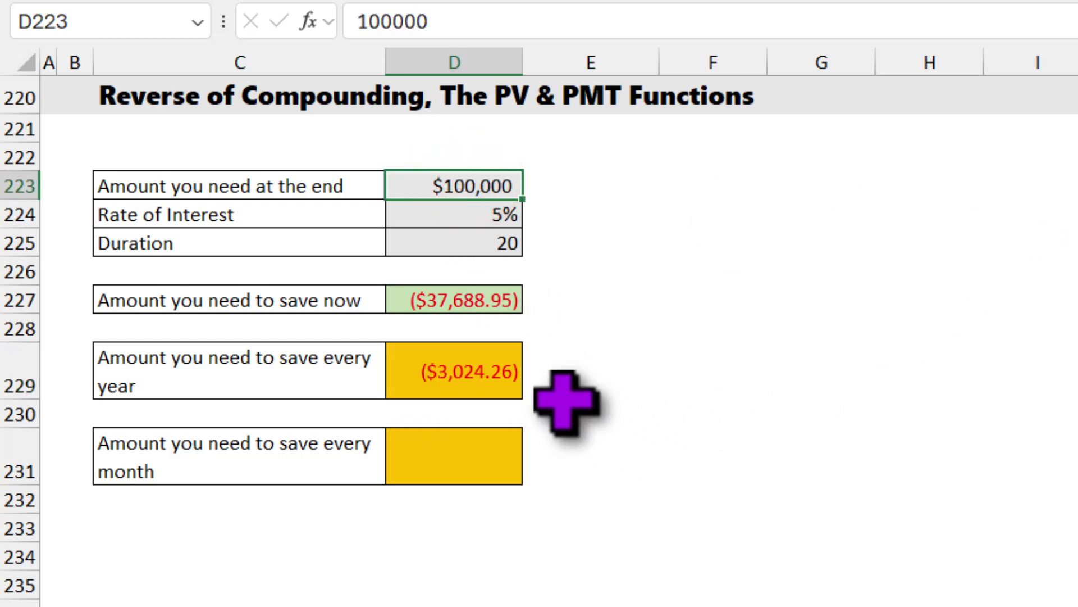
click(476, 372)
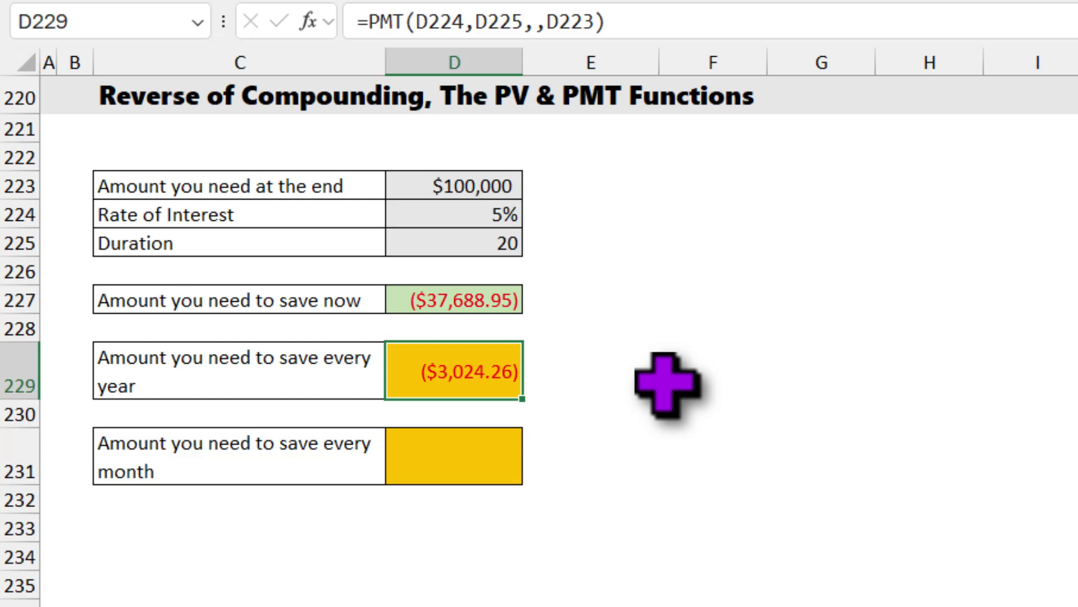
click(472, 470)
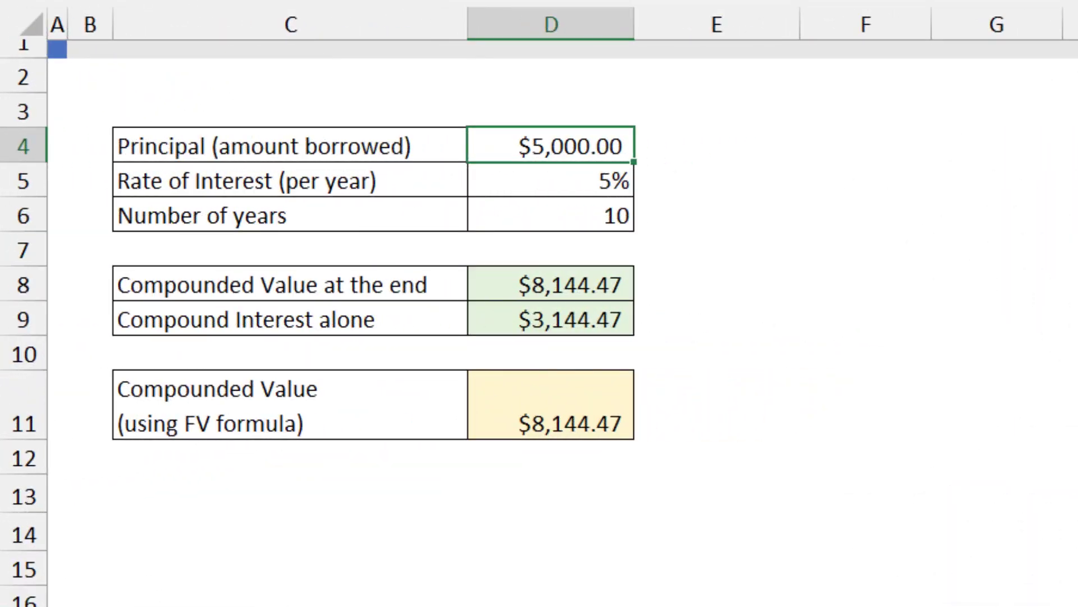
Set D5 to 8% and D6 to 100 years, widening column D to show $10,998,806.28.
click(590, 187)
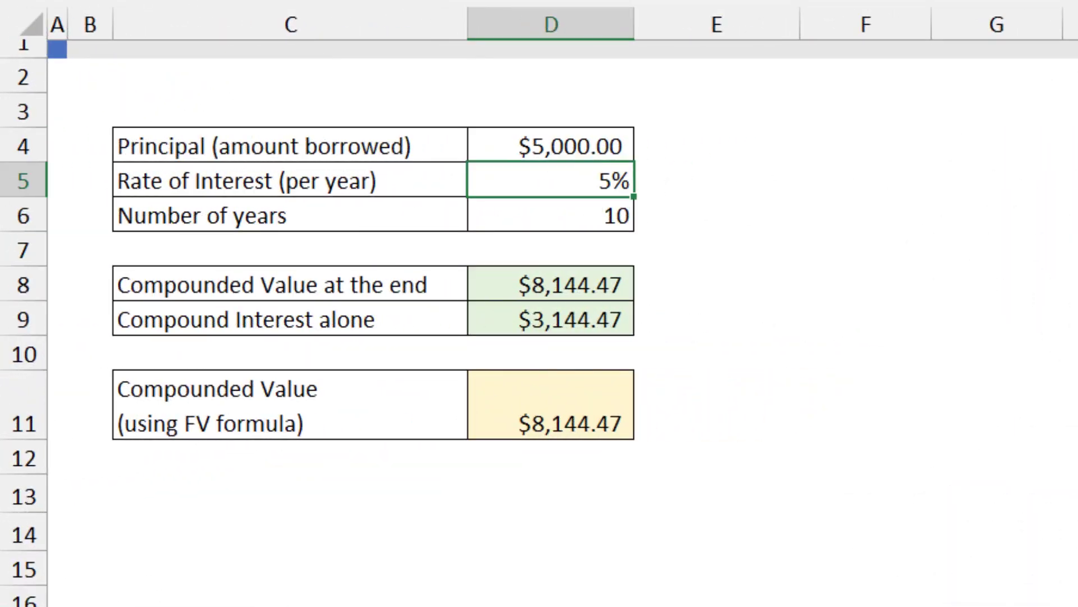
text(8)
key(ctrl+Return)
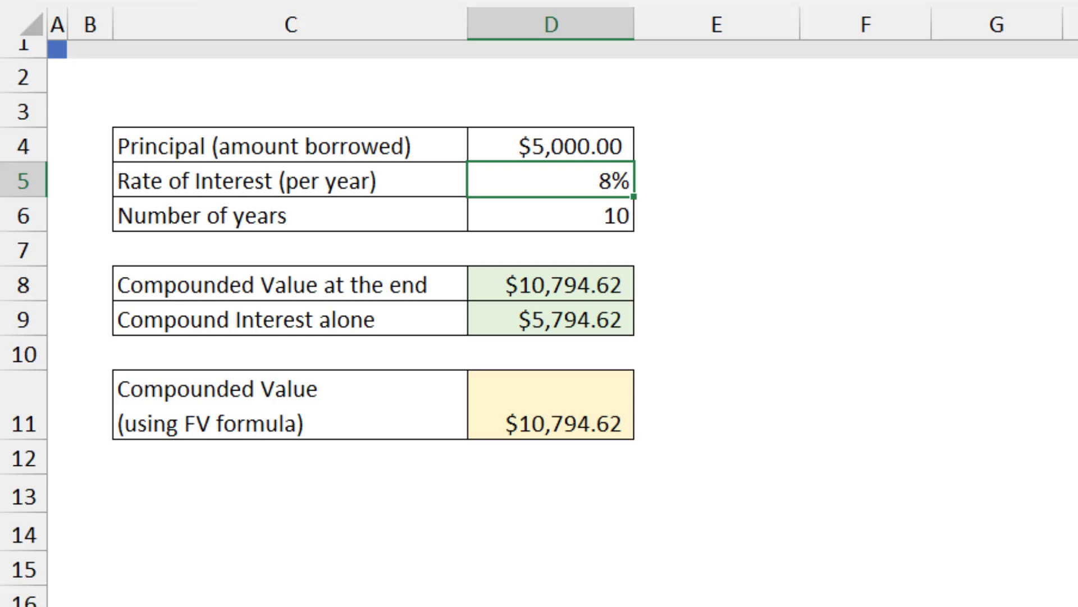
click(550, 215)
text(100)
key(ctrl+Return)
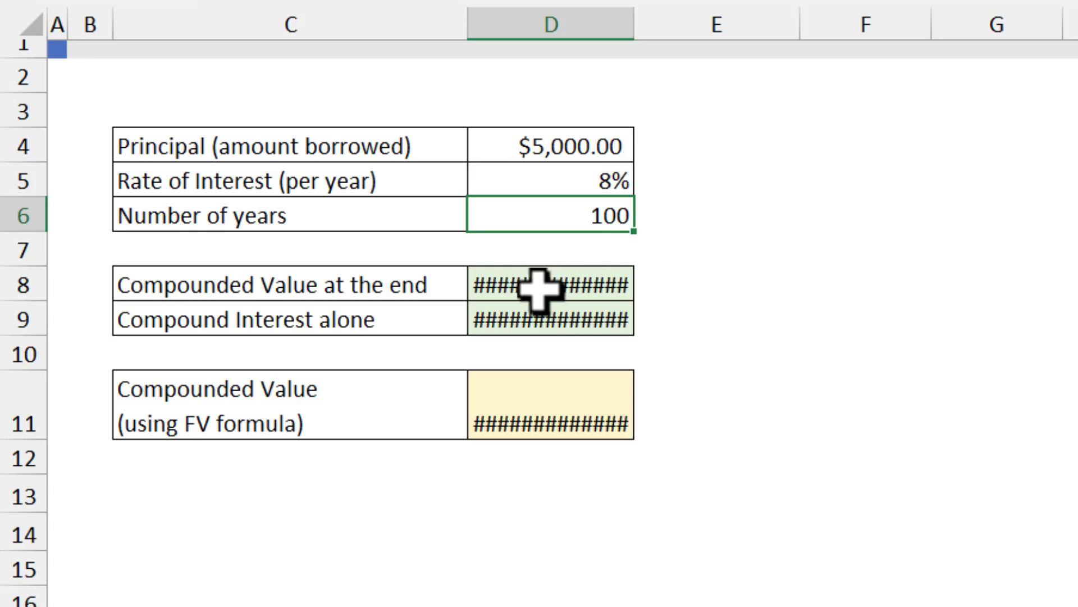
drag(634, 25, 694, 28)
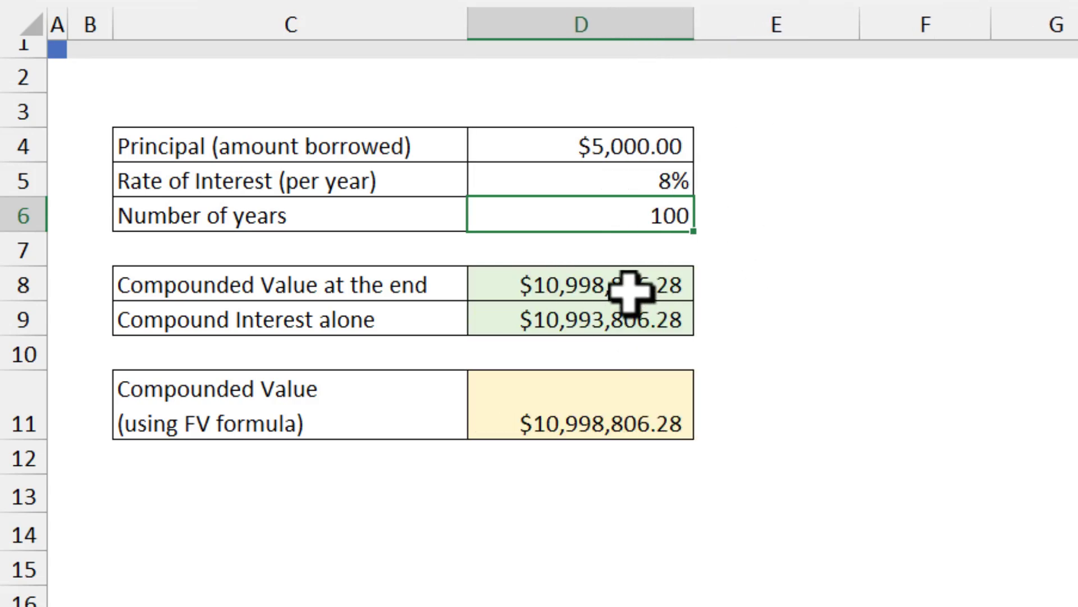